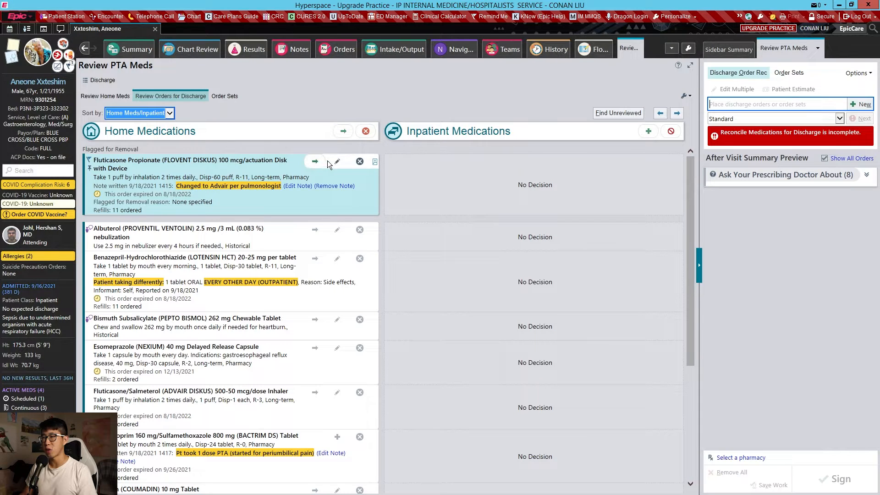
# - Continue the home fluticasone propionate 100 mcg and albuterol nebulization, and stop benazepril-hydrochlorothiazide 20-25 mg for discharge
pyautogui.click(316, 162)
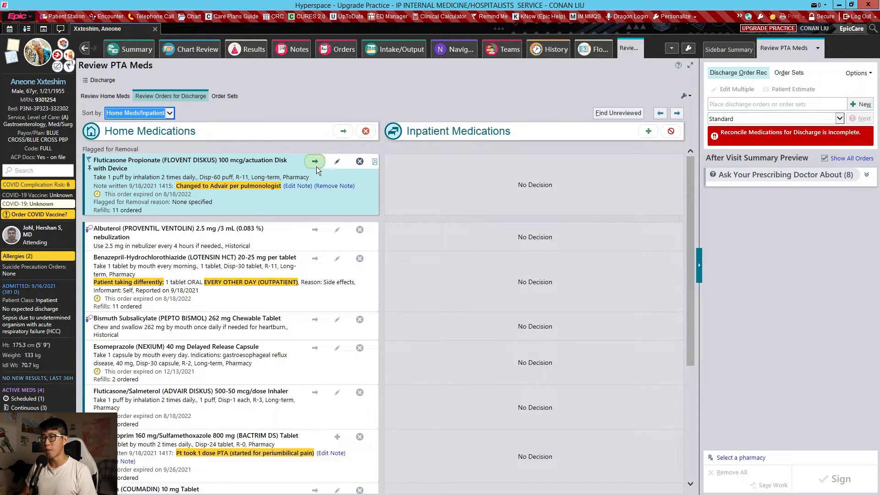
pyautogui.click(310, 229)
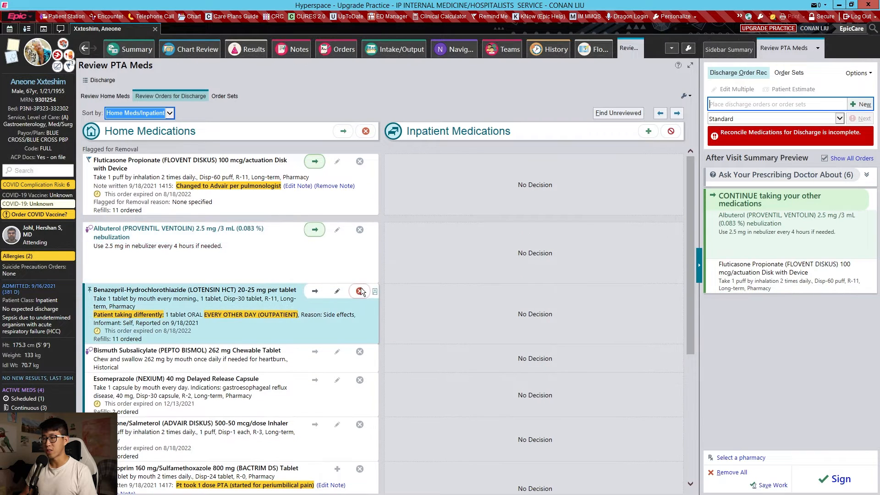
pyautogui.click(360, 292)
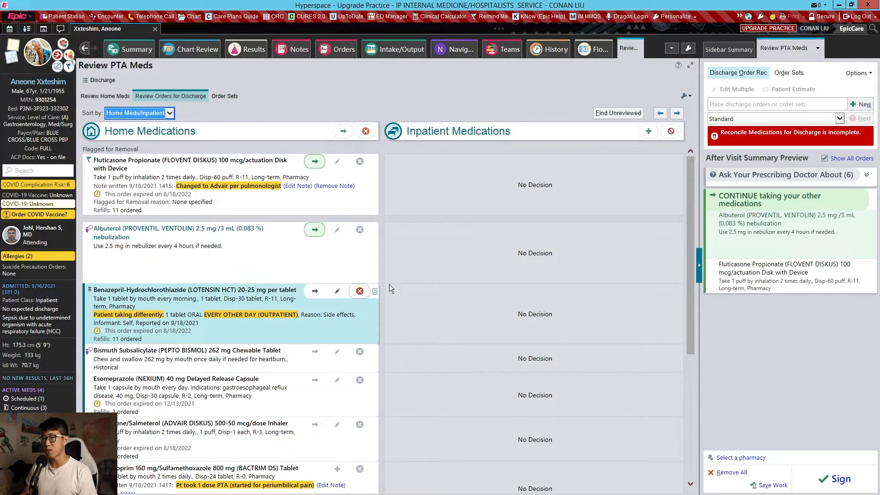
pyautogui.click(360, 292)
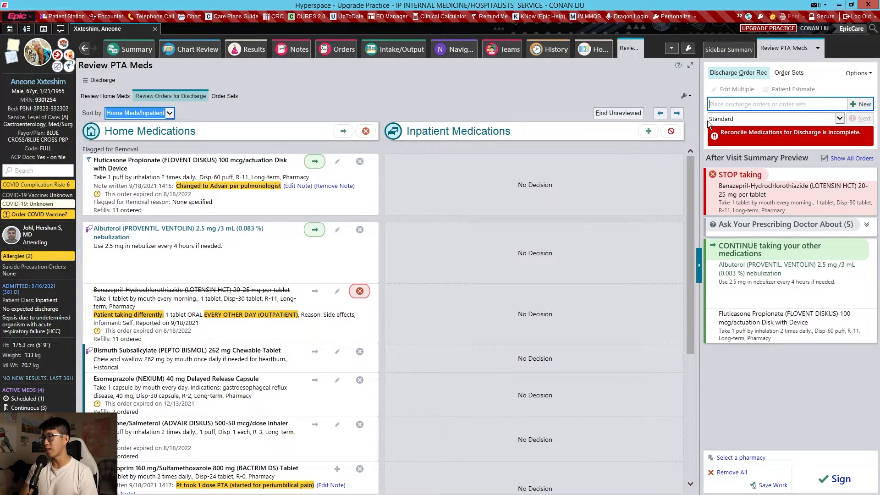
# - Add a new discharge order for lisinopril 20 mg tablet with 0 refills
pyautogui.click(710, 104)
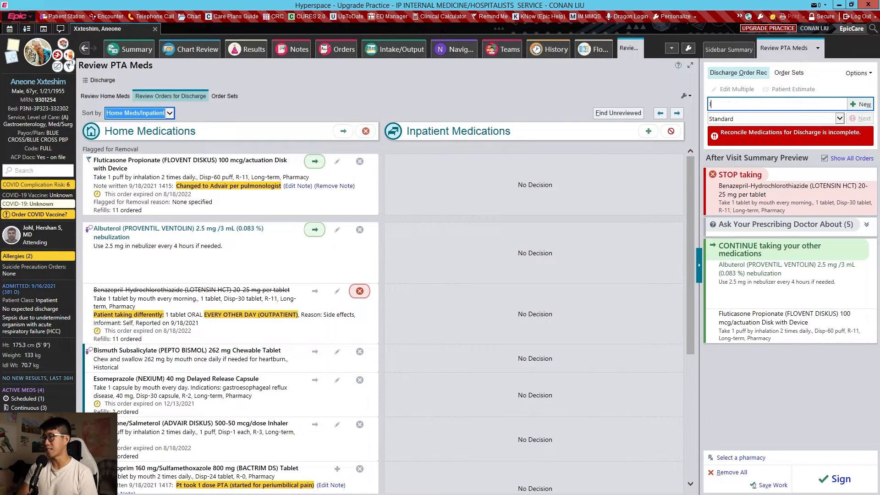
pyautogui.write('lisinm')
pyautogui.write('pril')
pyautogui.press('Return')
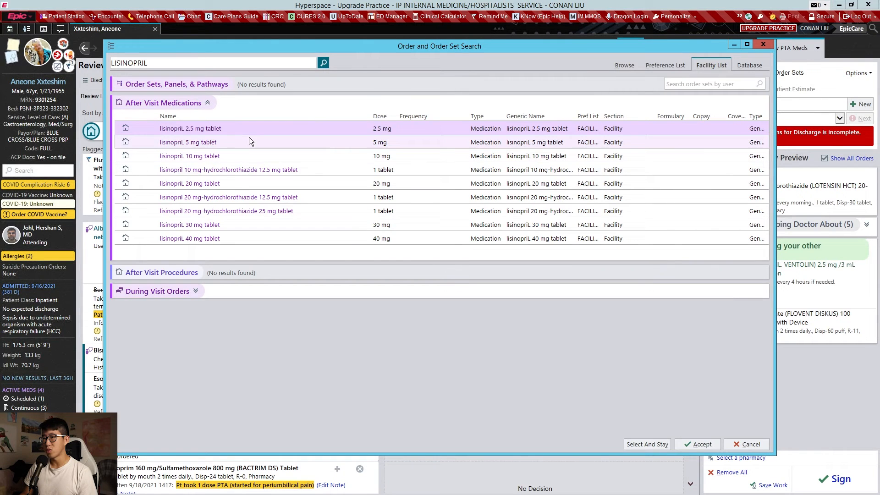
pyautogui.doubleClick(249, 183)
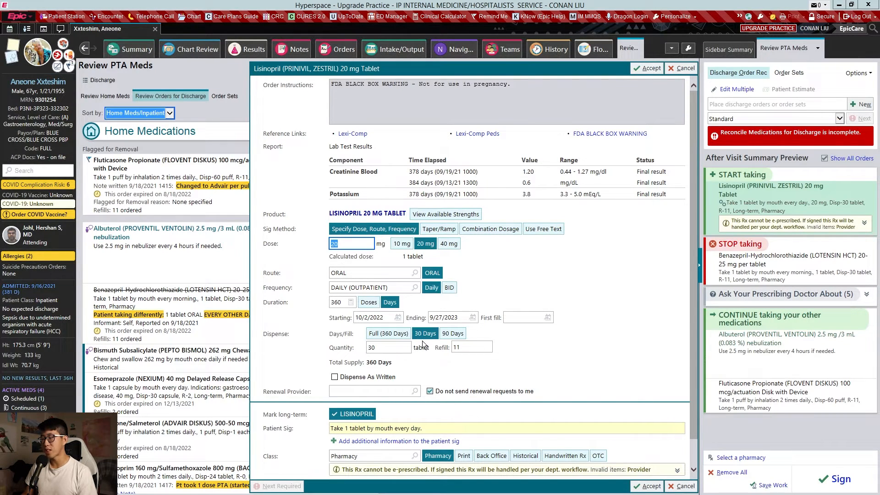
pyautogui.doubleClick(470, 348)
pyautogui.write('0')
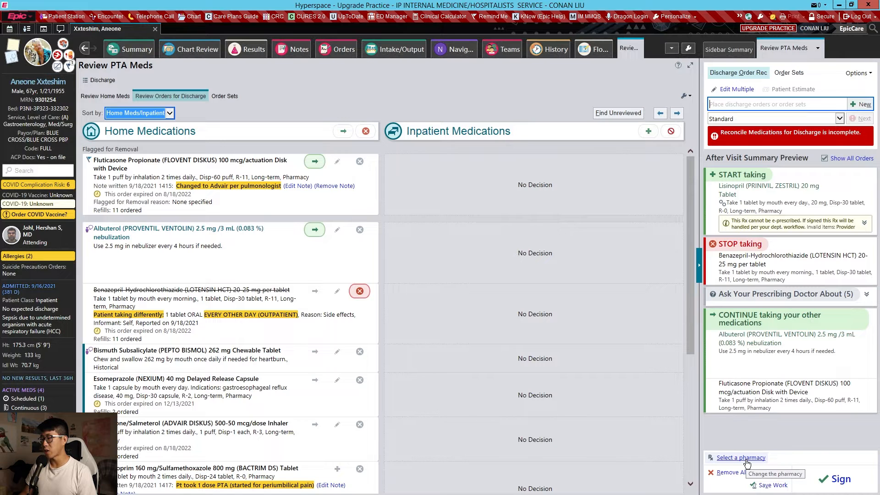
pyautogui.click(745, 459)
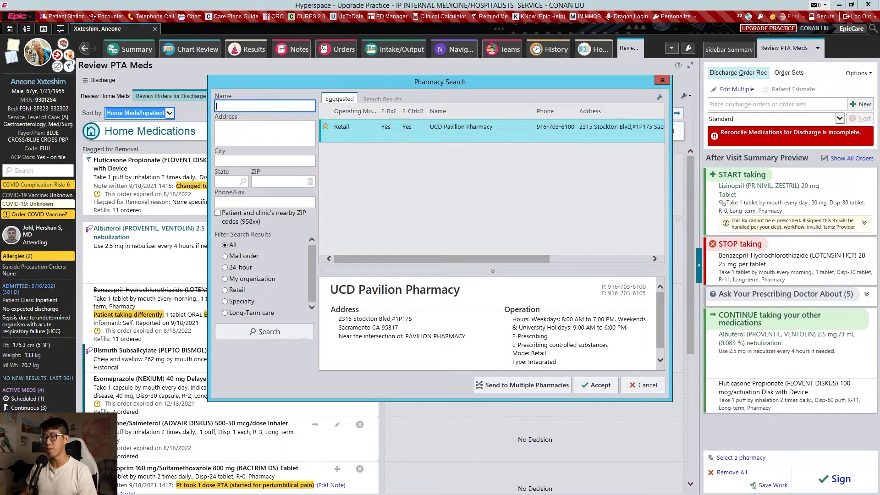
pyautogui.write('cvs')
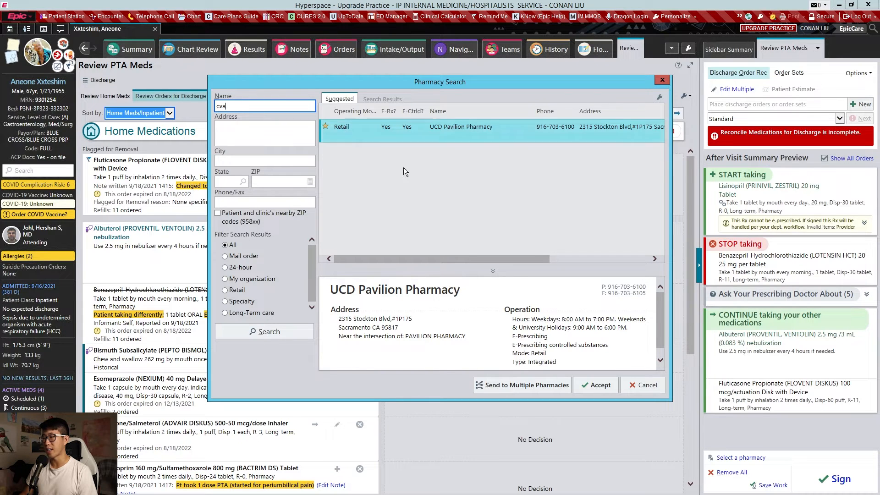
pyautogui.click(637, 383)
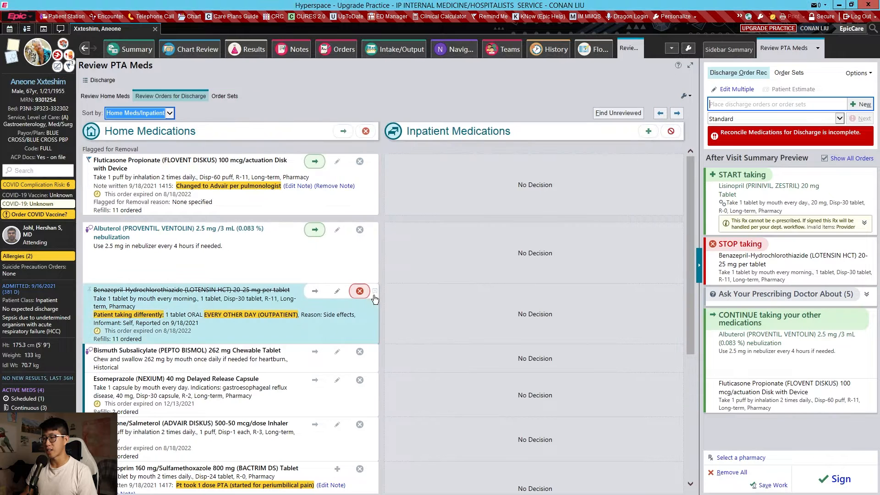
# - Stop home bismuth subsalicylate and trimethoprim/sulfamethoxazole, and continue esomeprazole 40 mg, fluticasone/salmeterol 500-50 mcg and warfarin 10 mg
pyautogui.click(360, 351)
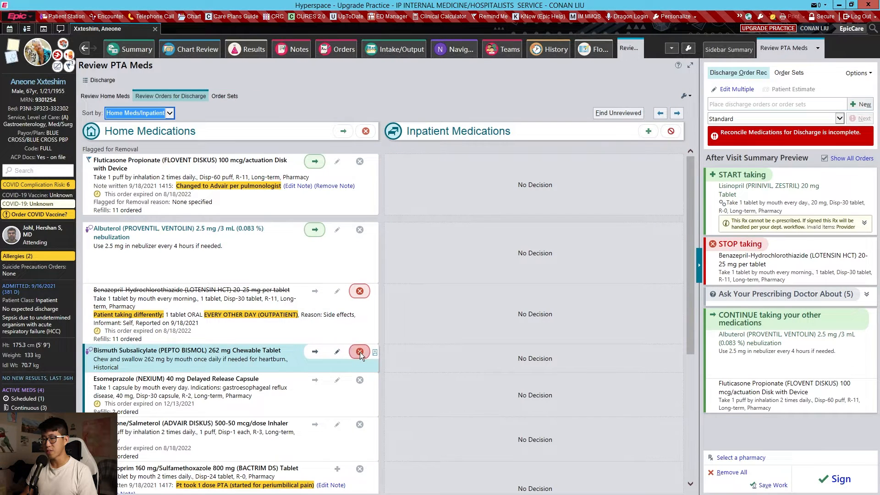
pyautogui.click(314, 337)
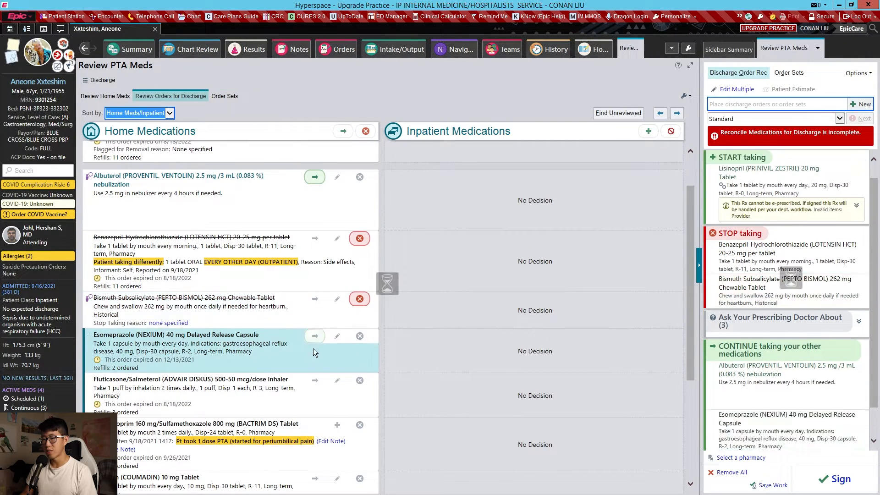
pyautogui.click(312, 328)
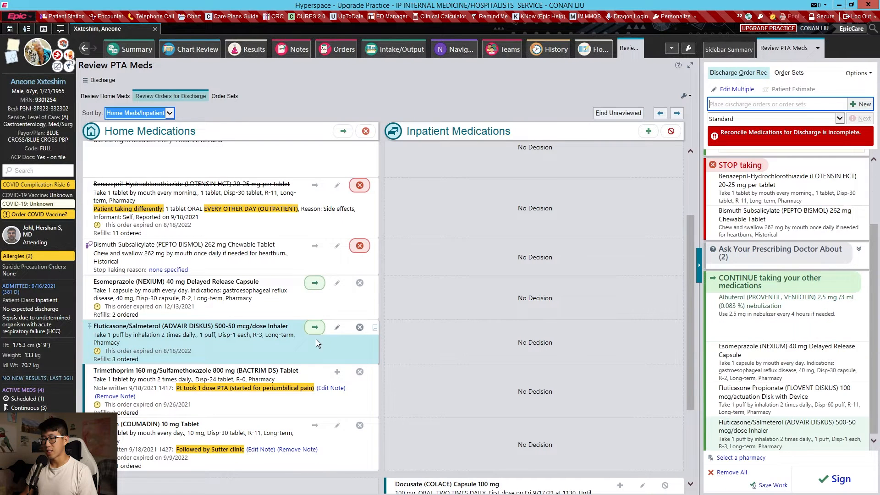
pyautogui.click(360, 372)
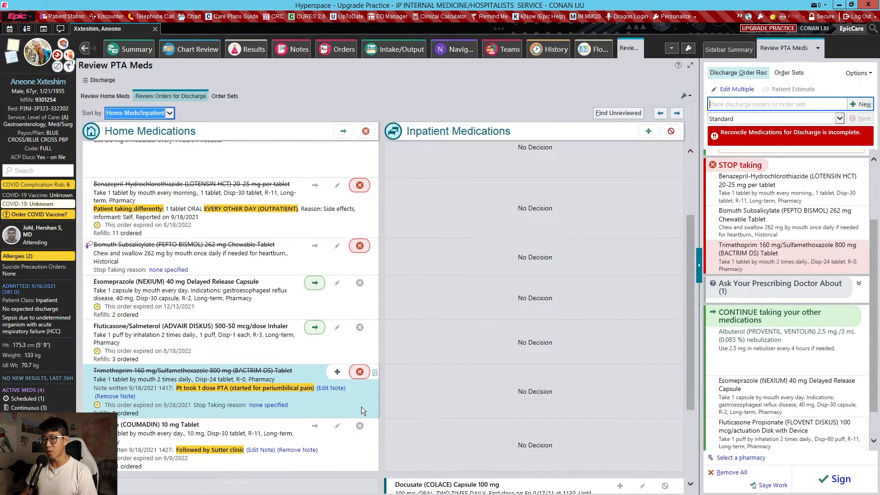
pyautogui.click(315, 374)
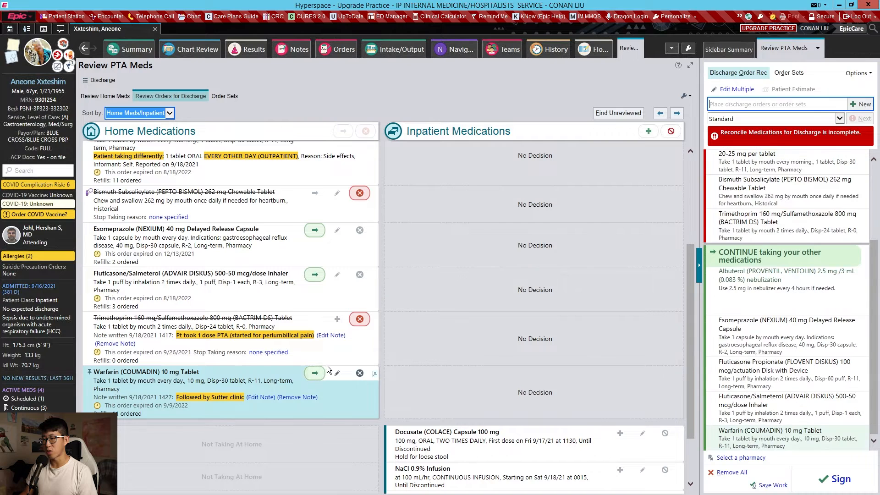
# - Mark the inpatient docusate, NaCl 0.9% infusion, norepinephrine and propofol as not prescribed at discharge
pyautogui.click(665, 362)
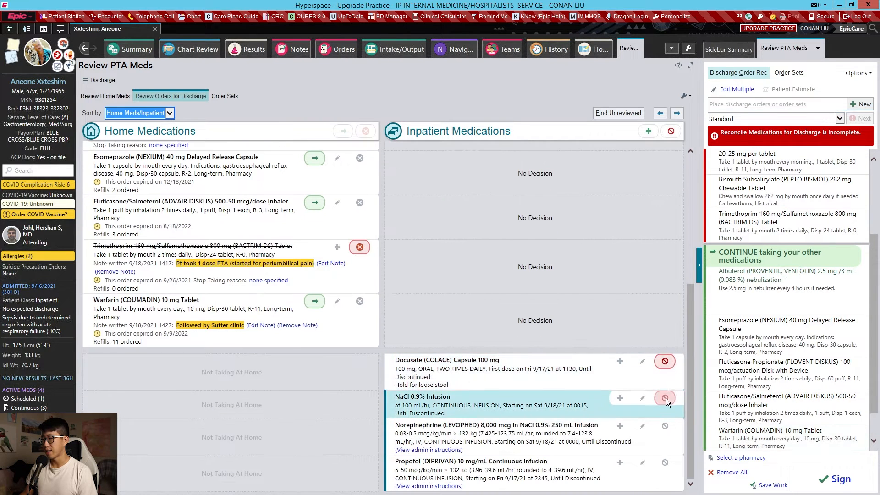
pyautogui.click(664, 398)
pyautogui.click(664, 426)
pyautogui.click(665, 463)
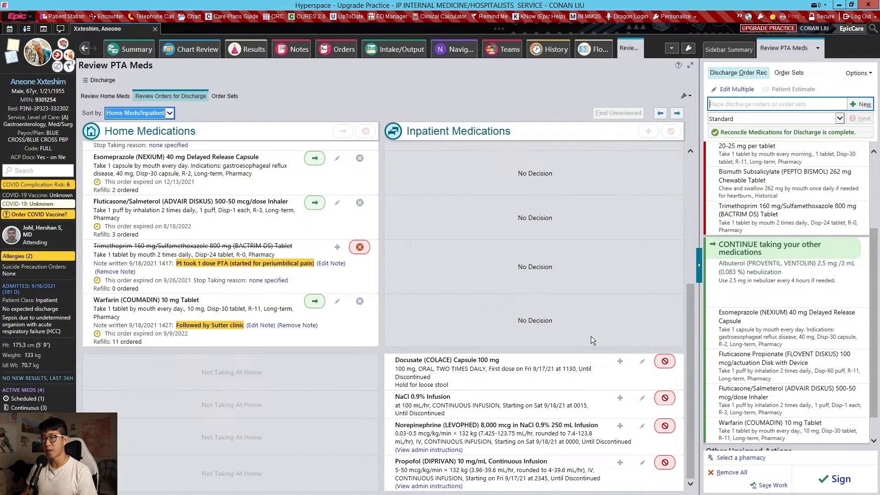
# - Order metoprolol succinate ER 100 mg tablet with 0 refills and sign the discharge medication orders in Standard order mode
pyautogui.write('metoprolol')
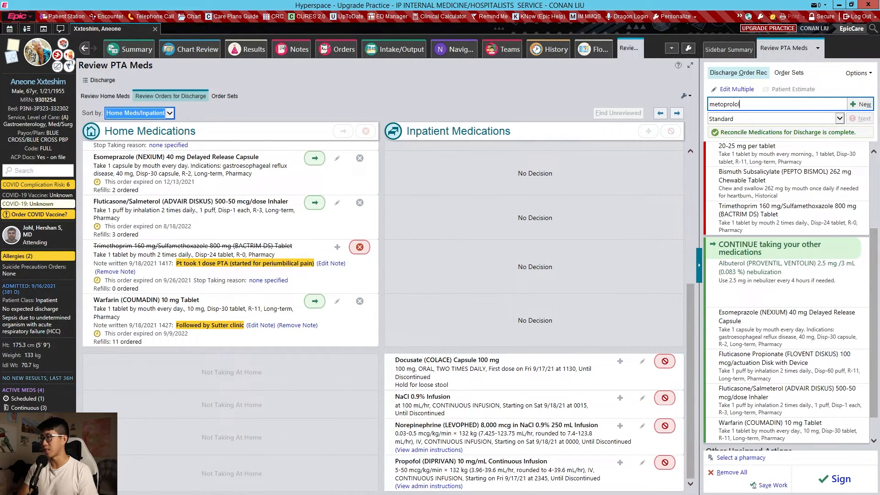
pyautogui.press('Return')
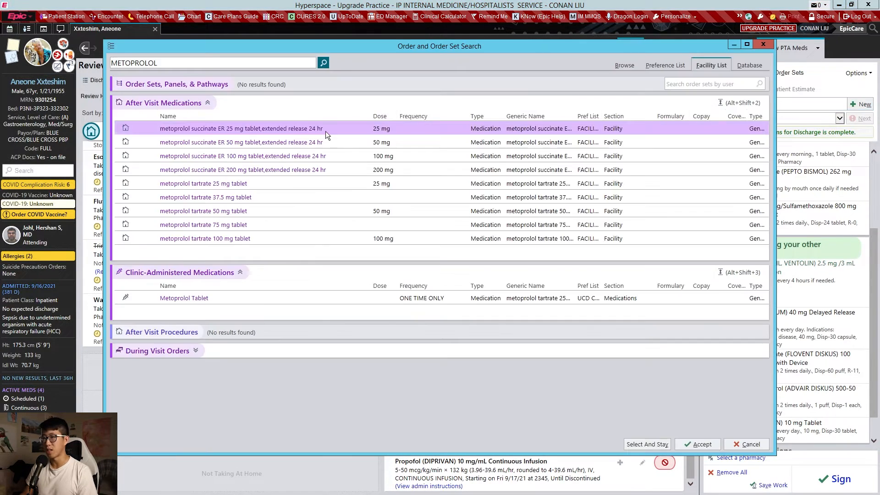
pyautogui.doubleClick(292, 158)
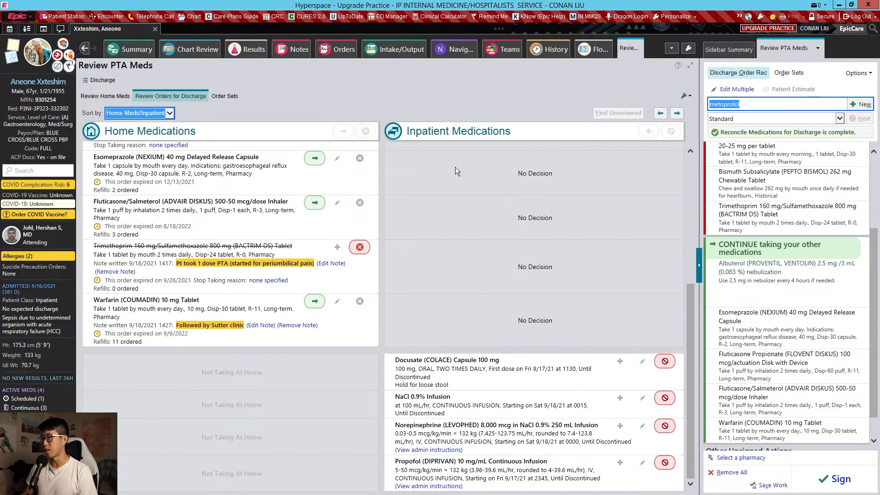
pyautogui.click(791, 165)
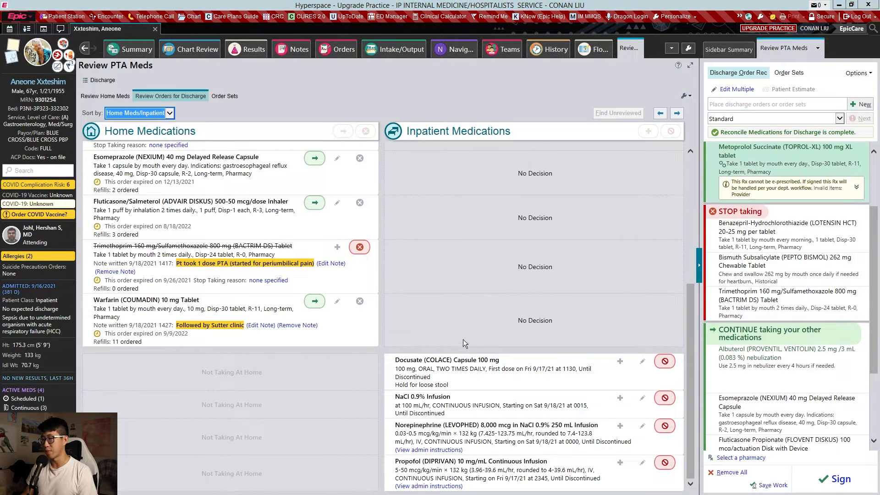
pyautogui.click(470, 294)
pyautogui.write('0')
pyautogui.click(553, 318)
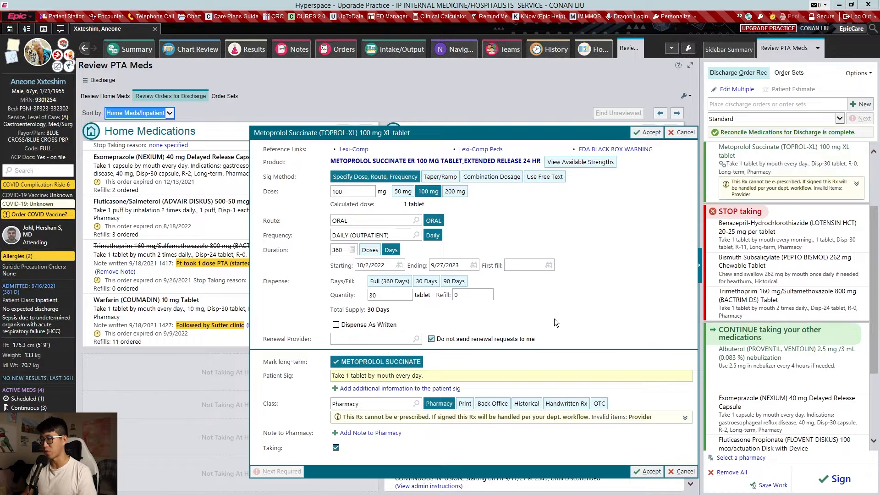
pyautogui.click(647, 471)
pyautogui.click(835, 479)
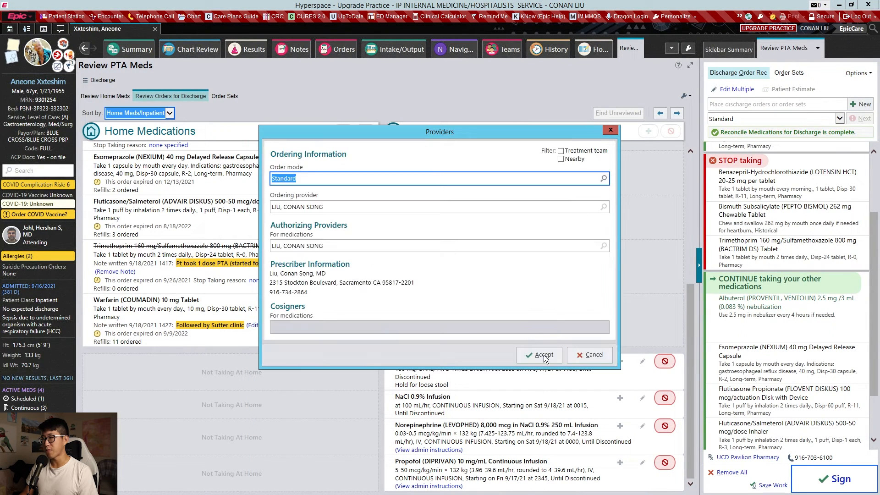
pyautogui.click(543, 355)
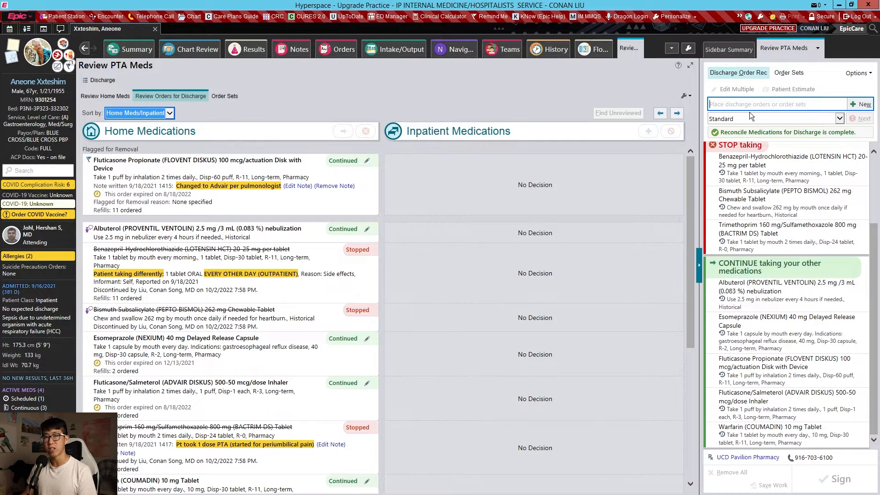
# - Add the outpatient BMP(C7/BCP)+MG,PHOS (includes CA) panel to the discharge orders
pyautogui.write('BMP')
pyautogui.press('Return')
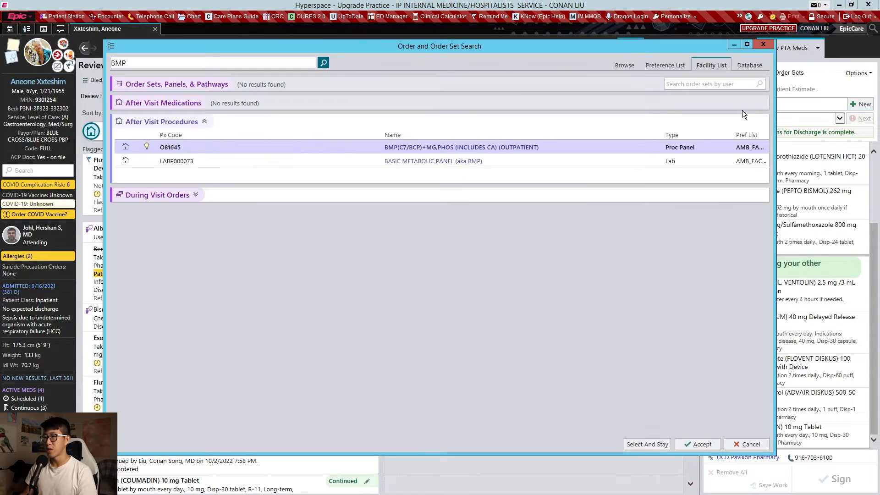
pyautogui.doubleClick(463, 149)
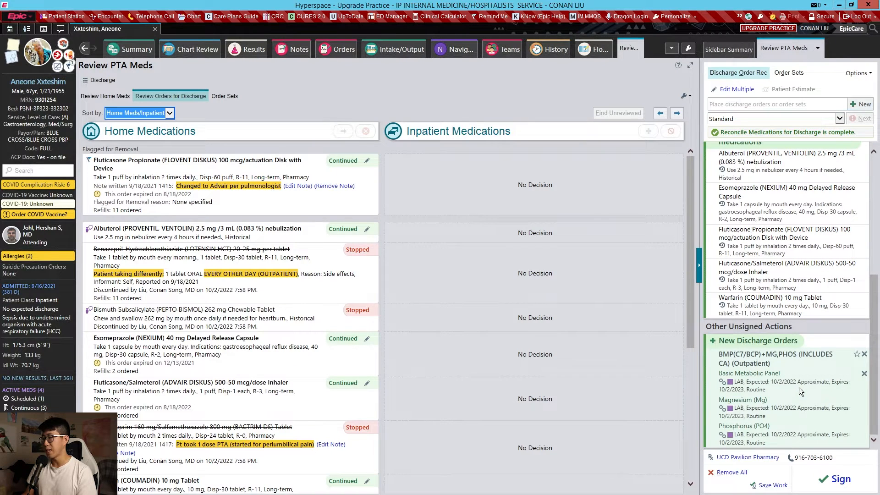
# - Set the expected date of the Basic Metabolic Panel, Magnesium and Phosphorus labs to 1 week
pyautogui.click(799, 387)
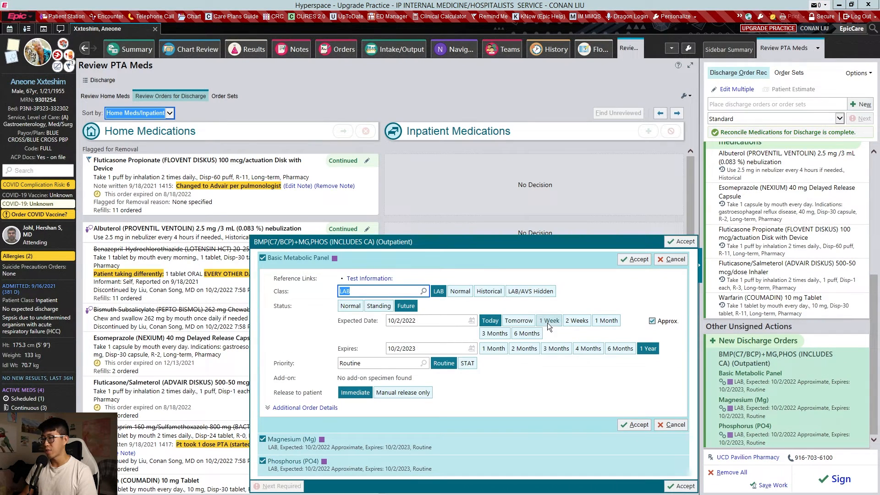
pyautogui.click(550, 320)
pyautogui.press('Return')
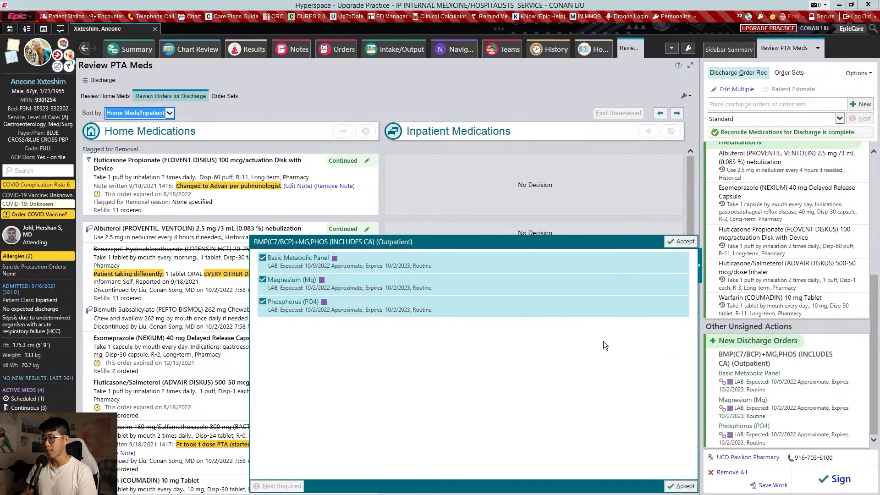
pyautogui.click(557, 342)
pyautogui.press('Return')
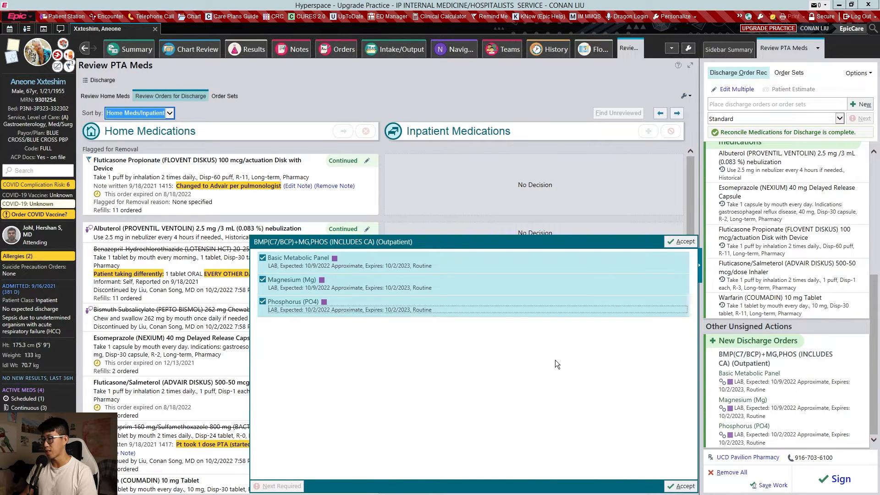
pyautogui.click(555, 365)
pyautogui.press('Return')
# - Add a CBC with Differential discharge lab order with its expected date set to 1 week
pyautogui.press('Return')
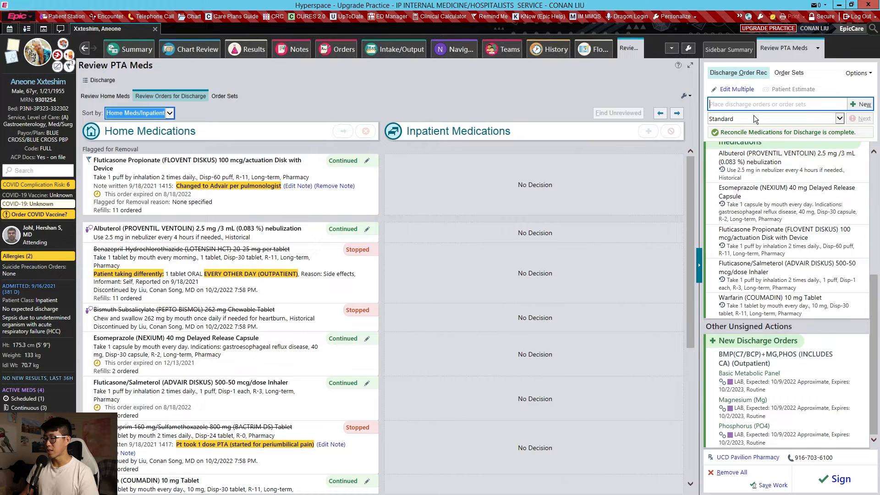
pyautogui.write('cbc')
pyautogui.press('Return')
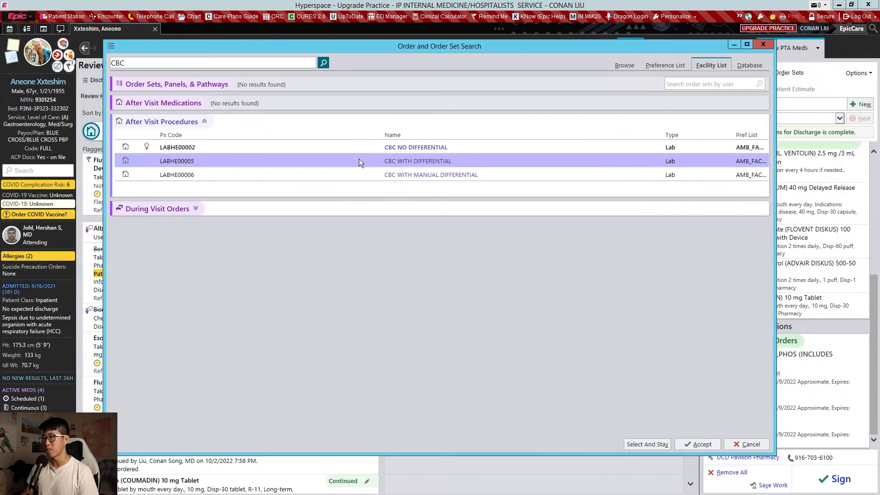
pyautogui.press('Escape')
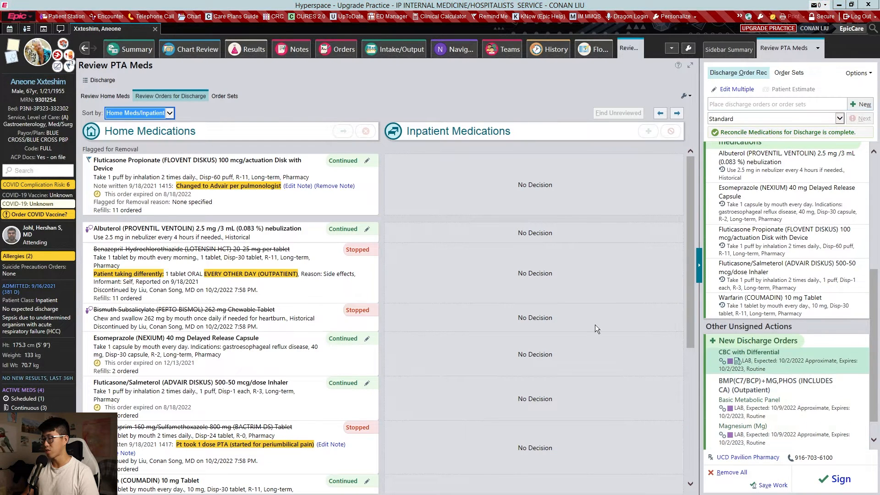
pyautogui.click(548, 376)
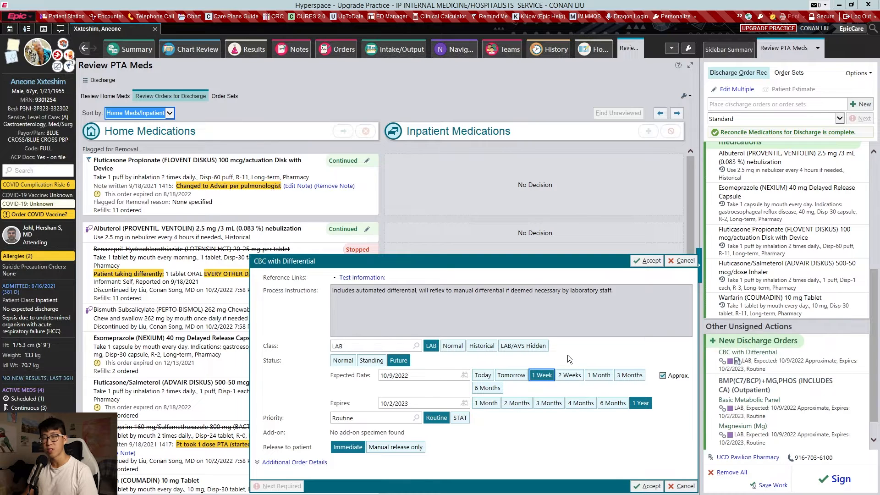
pyautogui.click(647, 261)
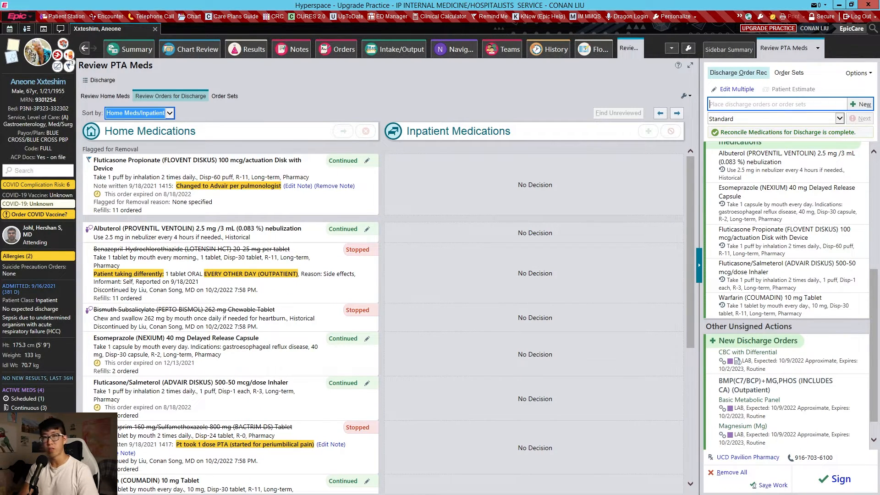
# - Search the discharge orders and order sets for heart failure
pyautogui.write('heart fda')
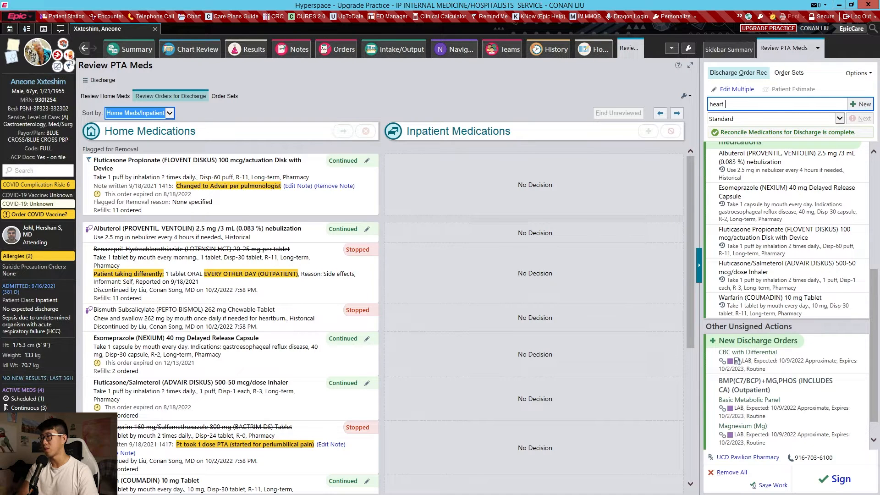
pyautogui.press('BackSpace')
pyautogui.press('BackSpace')
pyautogui.write('ailure')
pyautogui.press('Return')
# - Search for a cardiology referral and add the Cardiology Referral to the discharge orders
pyautogui.write('cardio')
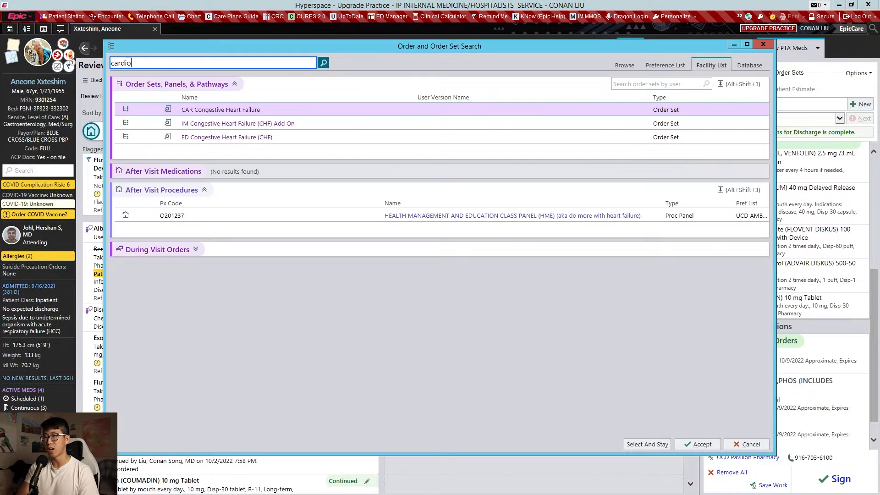
pyautogui.write('lloggy refer')
pyautogui.press('Return')
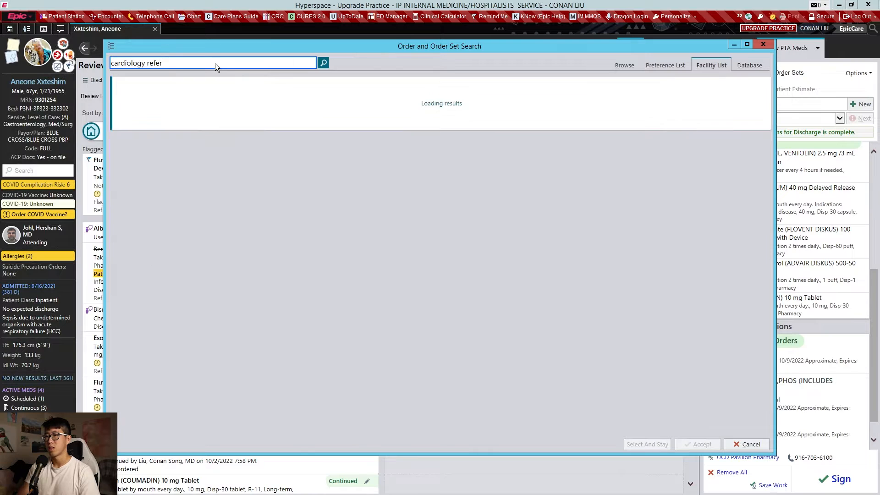
pyautogui.doubleClick(414, 150)
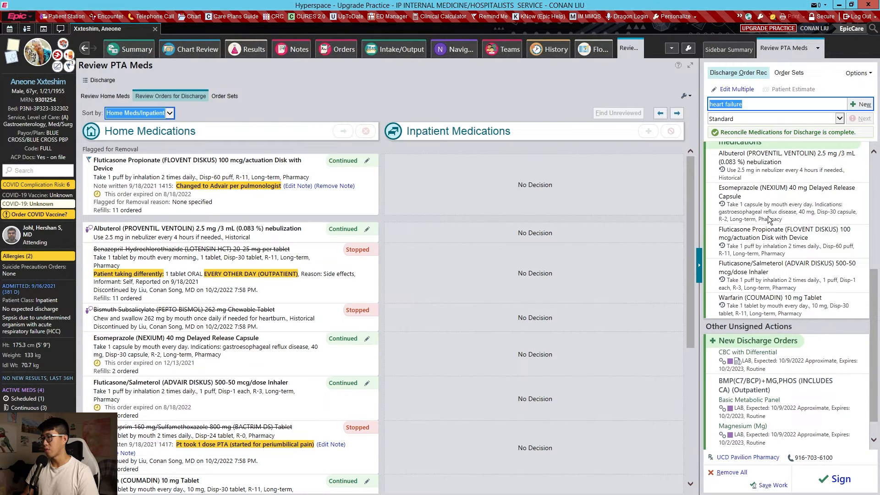
# - Open the Cardiology Referral order and choose REFERRAL CARDIOLOGY HEART FAILURE as the diagnosis template in its comments
pyautogui.click(785, 358)
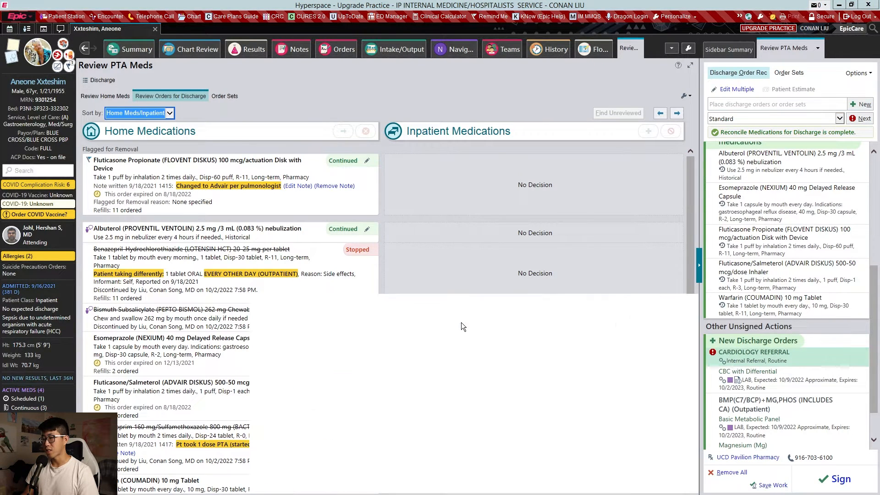
pyautogui.click(399, 422)
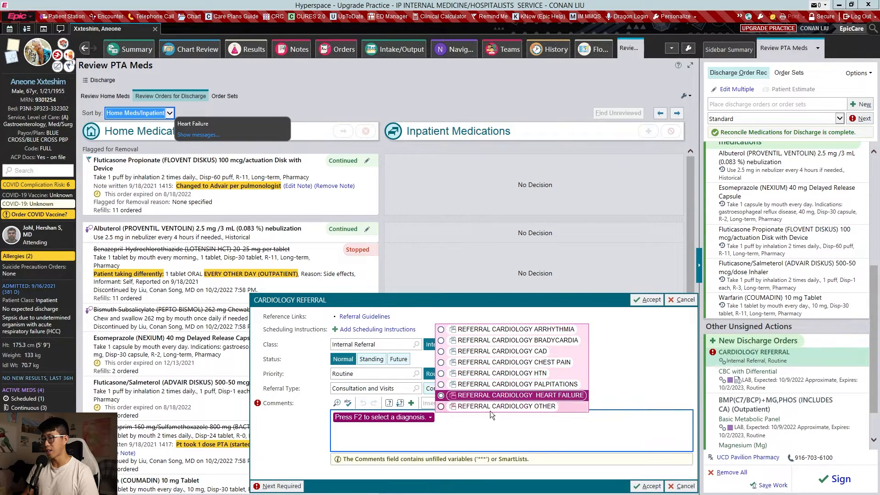
pyautogui.click(502, 394)
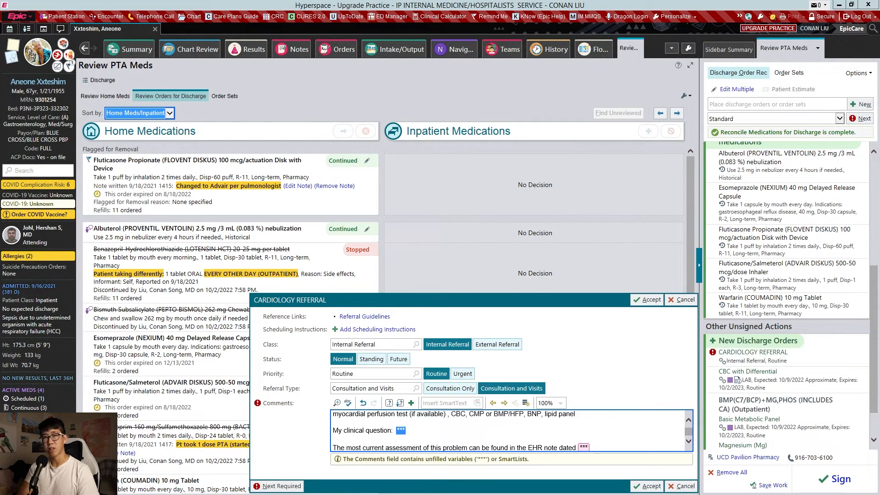
# - Enter the clinical question "patient recently hospitalized for heart failure exacerbation, continue heart failure management with cardiology" in the referral comments
pyautogui.write('patient recently ')
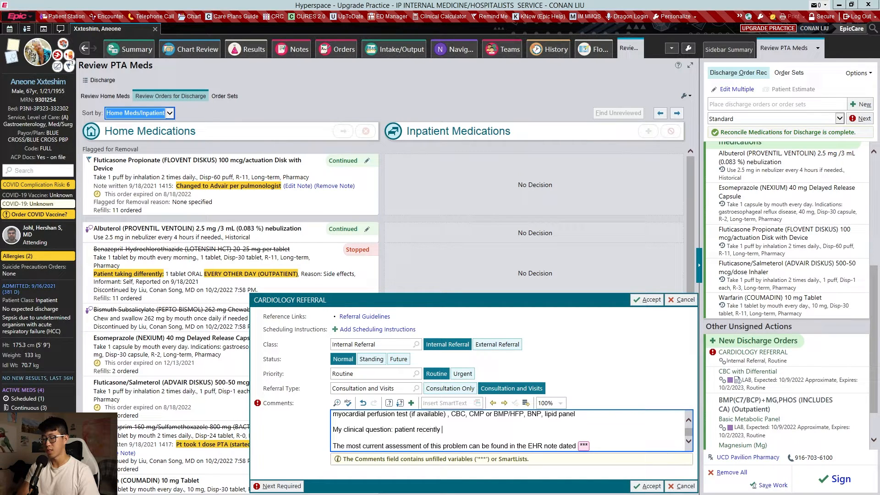
pyautogui.write('hgosppitali')
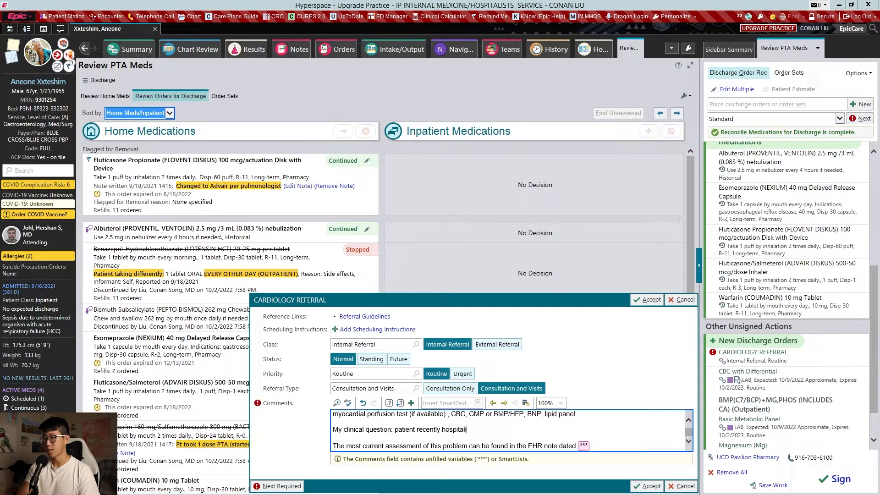
pyautogui.write('zed for heart failure exacerbation, cont')
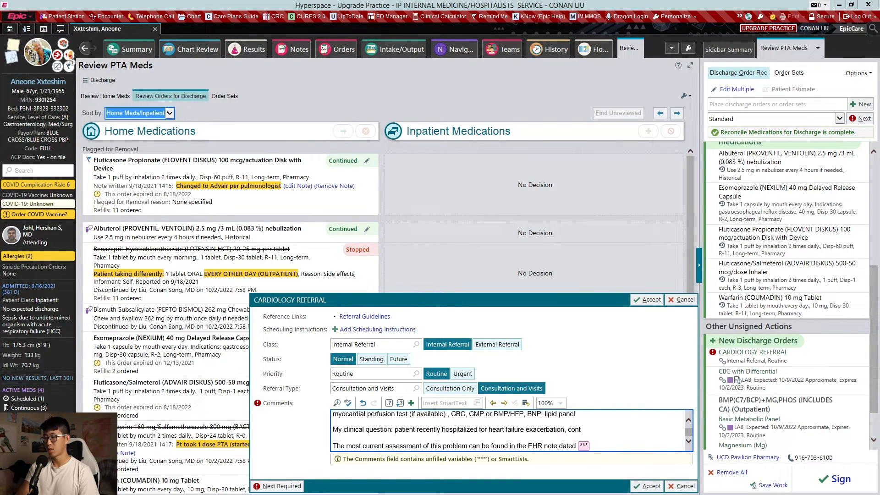
pyautogui.write('inue heart failure managem')
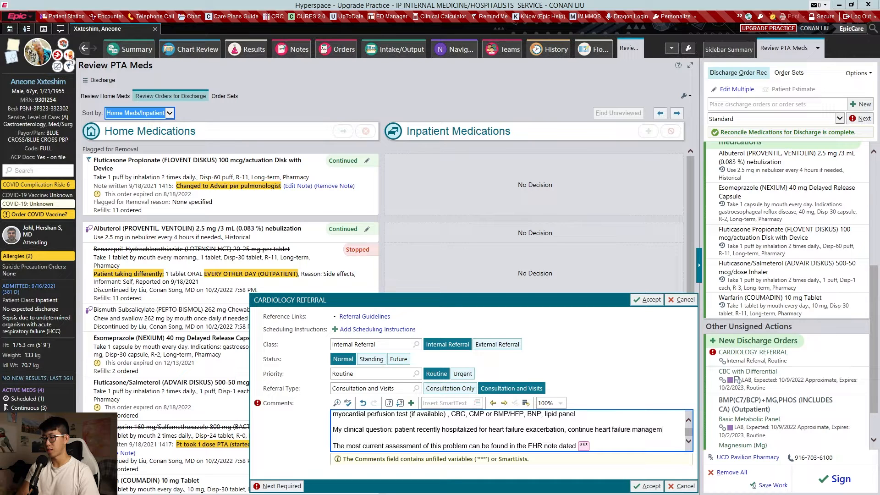
pyautogui.write('ent with cardiology')
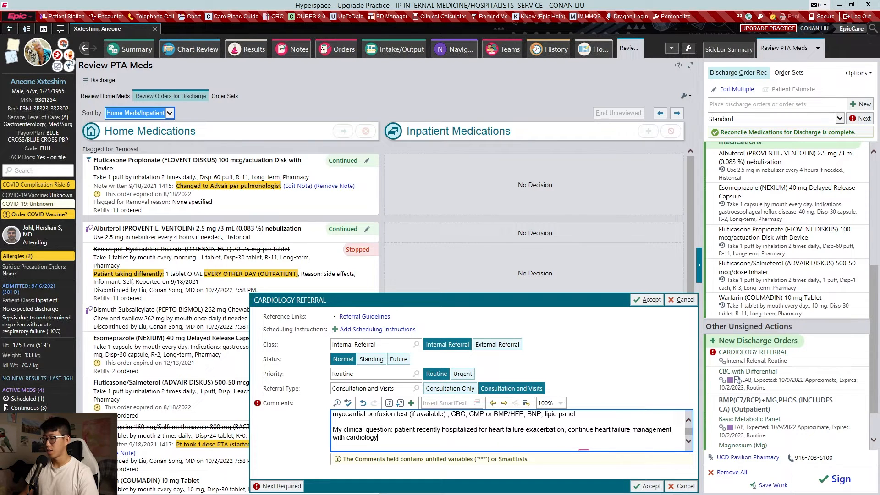
# - Fill in 9/27/2022 as the EHR note date in the cardiology referral comments and accept the order
pyautogui.scroll(-1, 508, 431)
pyautogui.press('F2')
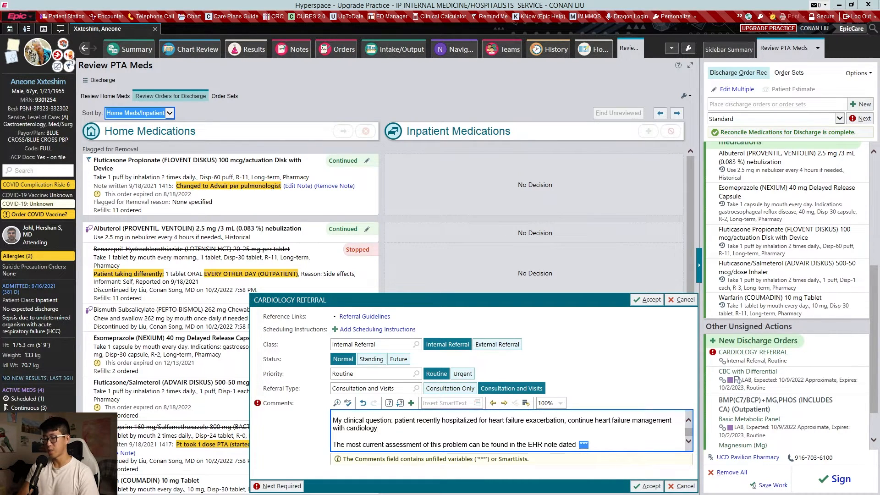
pyautogui.write('9/27/')
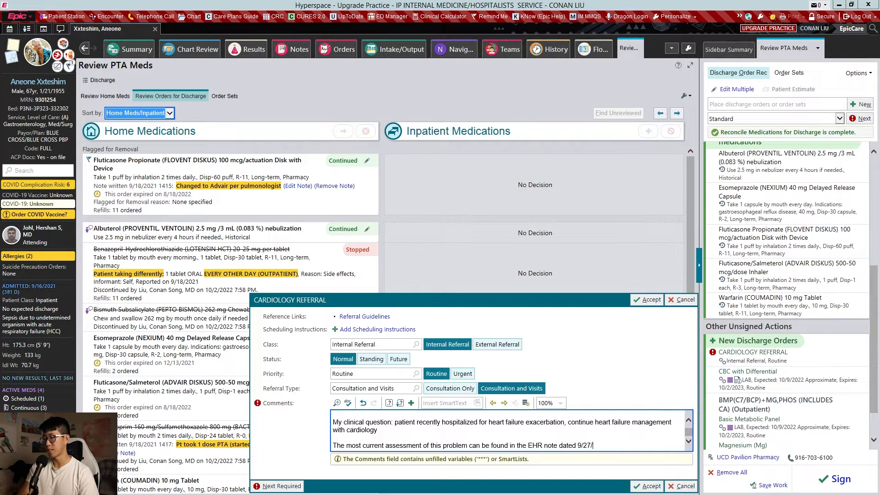
pyautogui.write('2022')
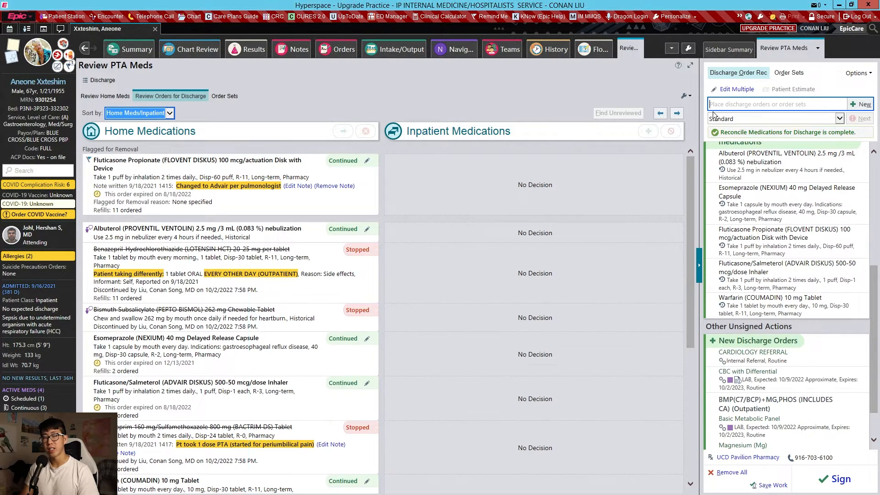
# - Search for home health and add both the Home Health Face to Face/Certification and the Home Health Referral and Certification orders
pyautogui.write('home health')
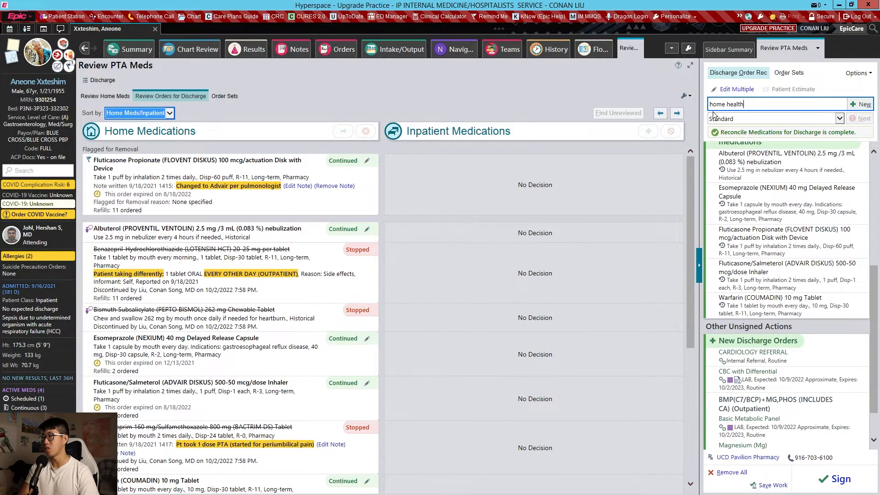
pyautogui.press('Return')
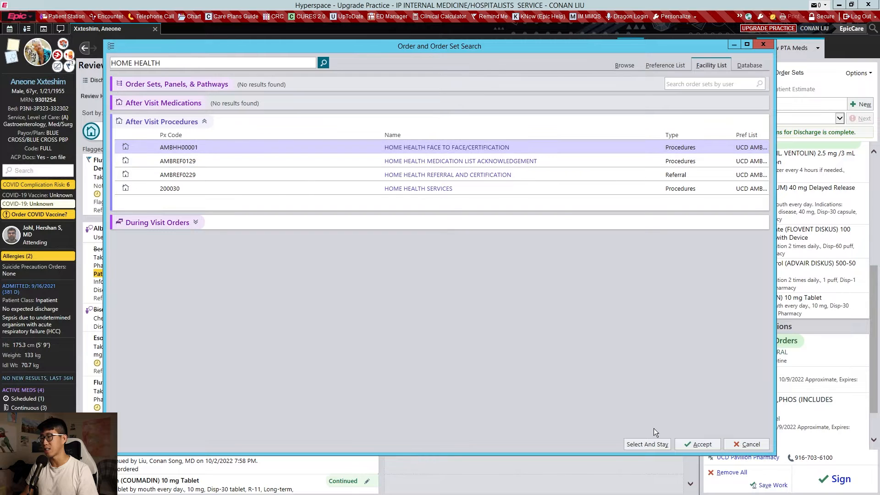
pyautogui.click(650, 442)
pyautogui.click(473, 183)
pyautogui.click(647, 445)
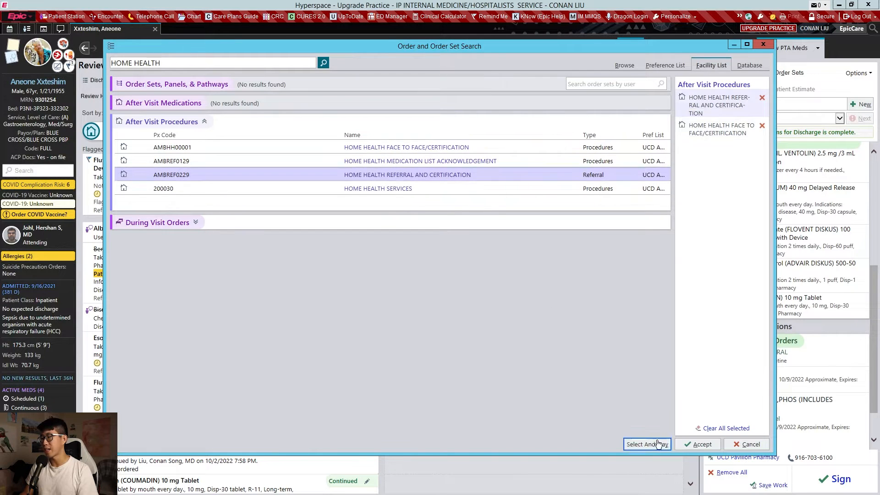
pyautogui.click(683, 444)
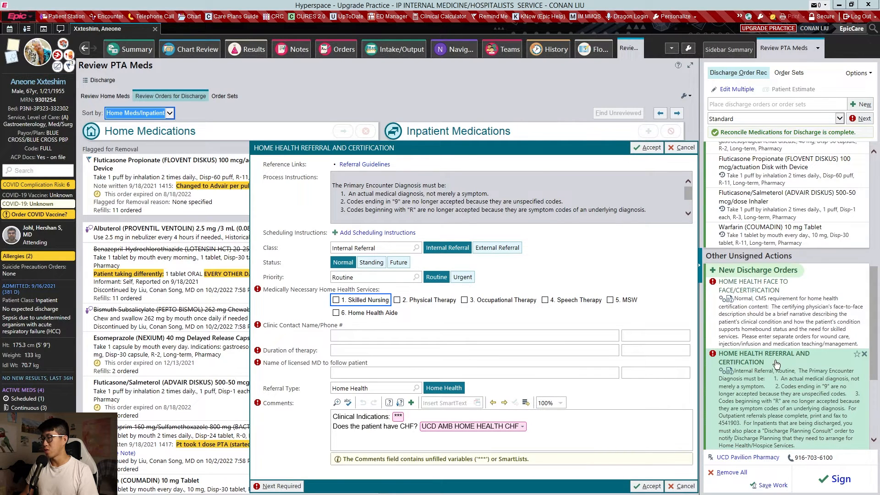
# - Select Physical Therapy as the medically necessary service in the Home Health Referral and Certification order
pyautogui.click(441, 306)
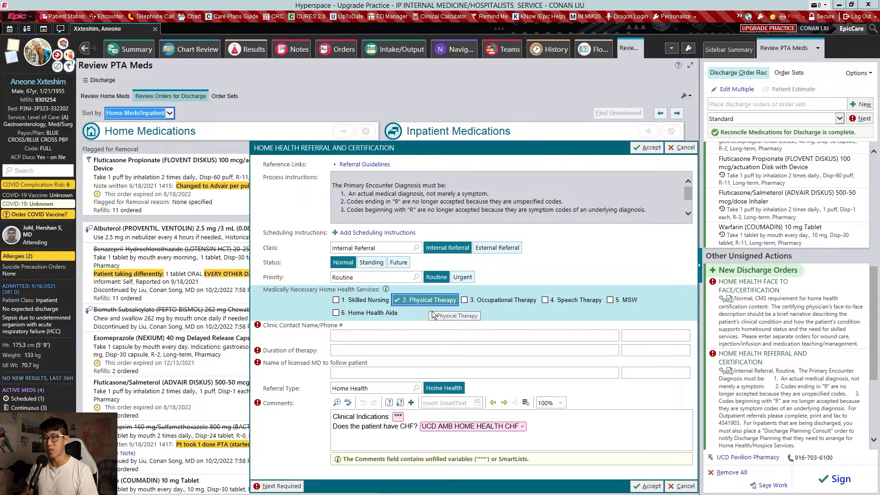
pyautogui.click(339, 335)
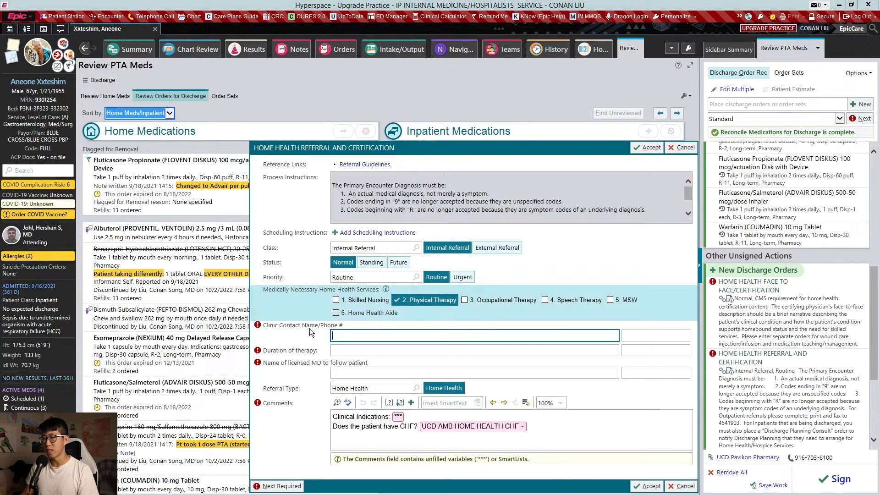
pyautogui.click(180, 324)
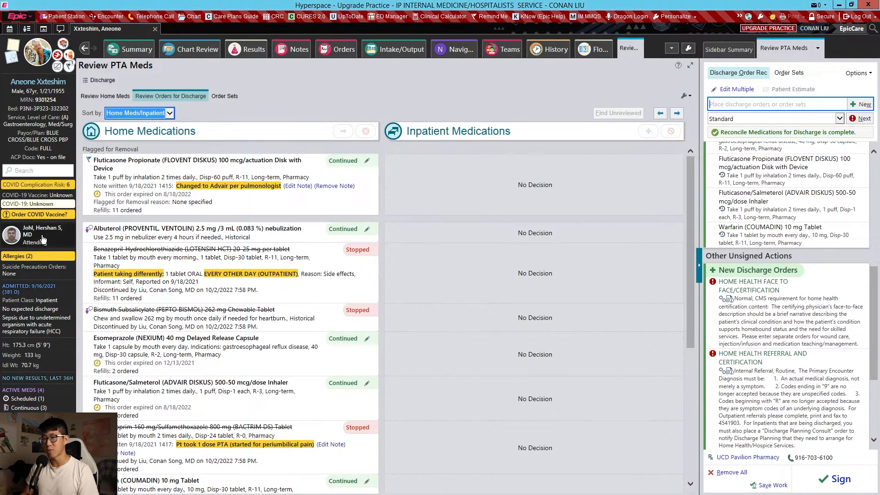
# - Copy the primary care provider's name from the treatment team details into the referral's clinic contact and licensed MD fields
pyautogui.click(43, 240)
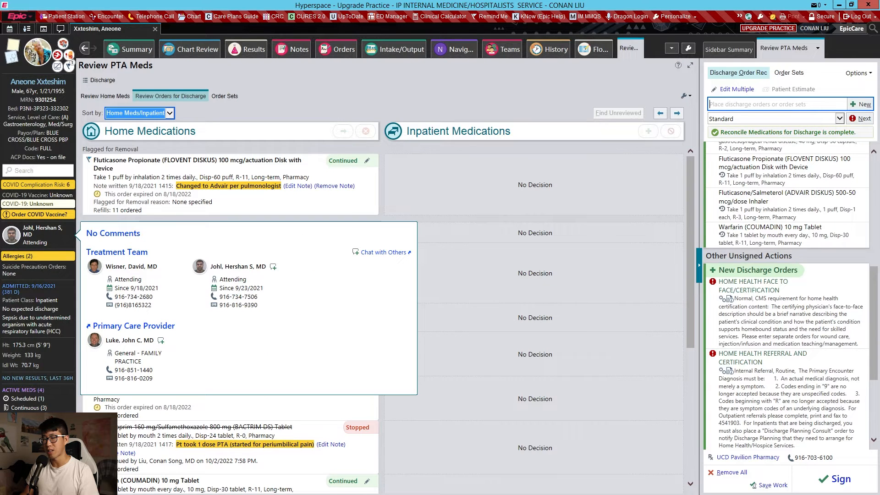
pyautogui.moveTo(106, 344); pyautogui.dragTo(149, 344)
pyautogui.hotkey('ctrl', 'c')
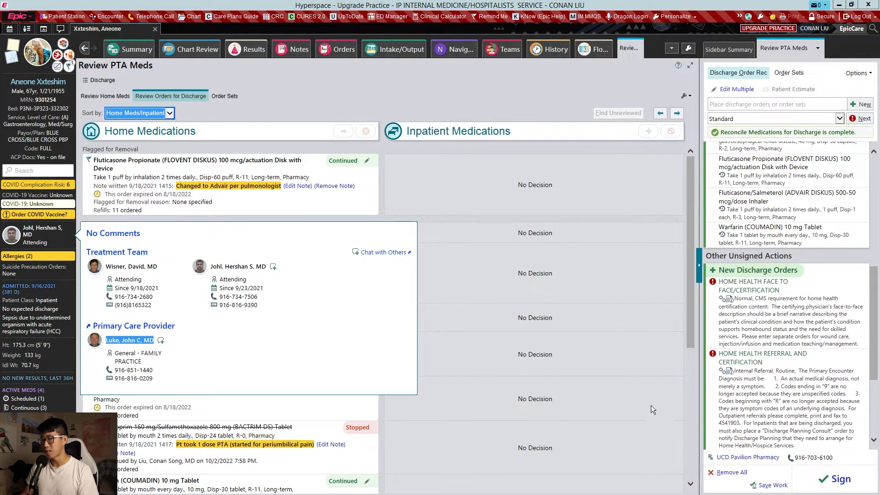
pyautogui.click(762, 357)
pyautogui.hotkey('ctrl', 'v')
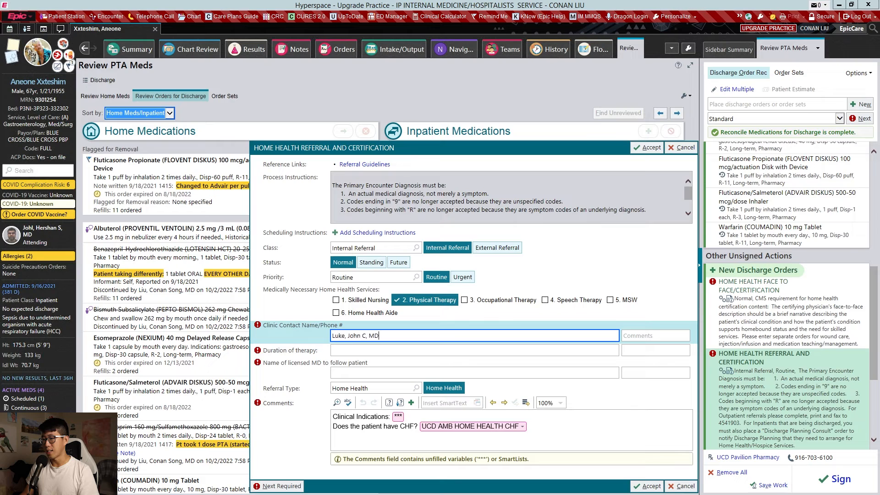
pyautogui.click(341, 372)
pyautogui.hotkey('ctrl', 'v')
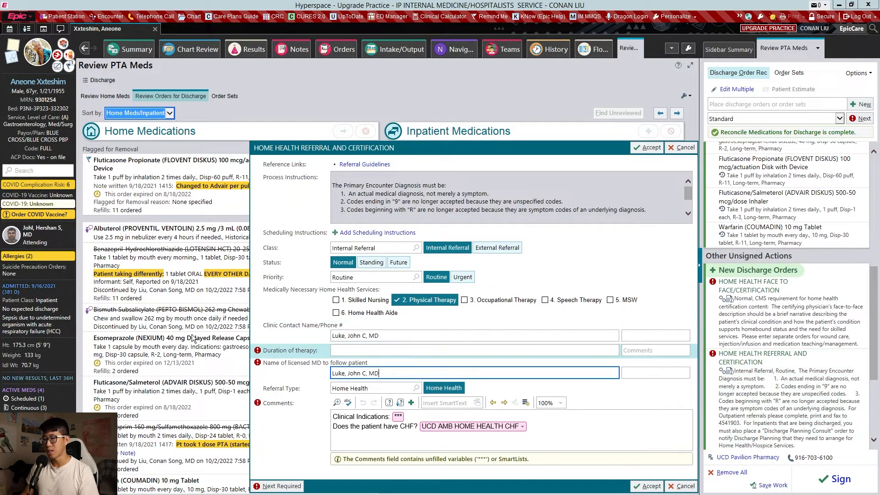
# - Look up the primary care provider's phone number and append it to the clinic contact in the home health referral
pyautogui.click(39, 236)
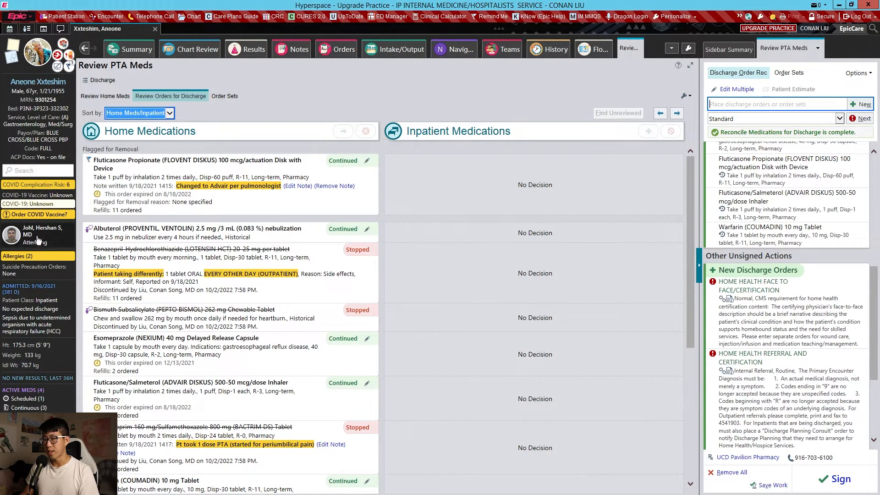
pyautogui.click(48, 238)
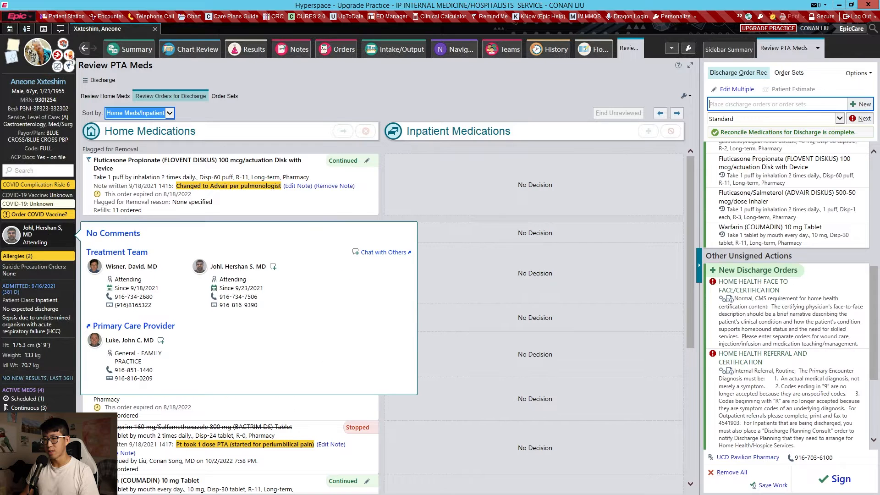
pyautogui.click(804, 414)
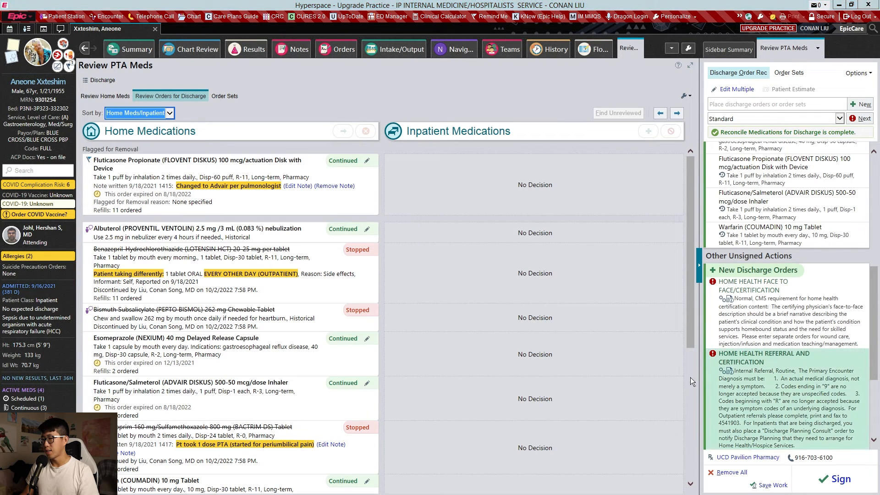
pyautogui.click(431, 339)
pyautogui.click(431, 339)
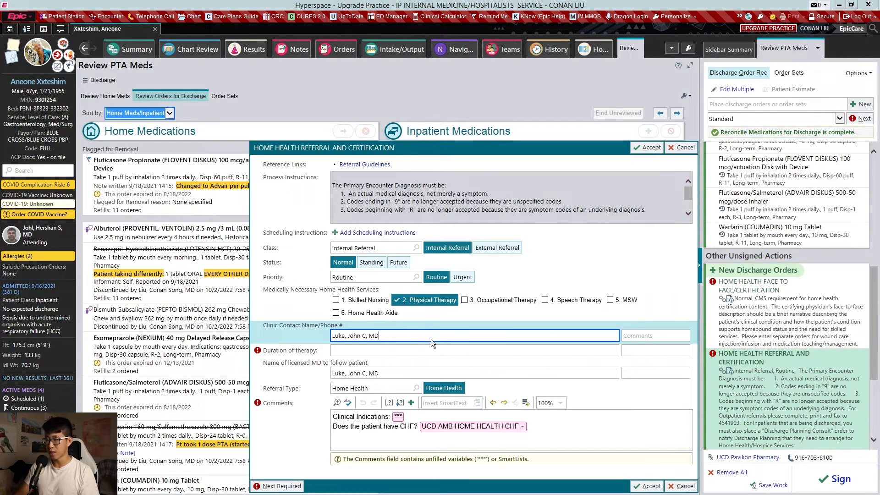
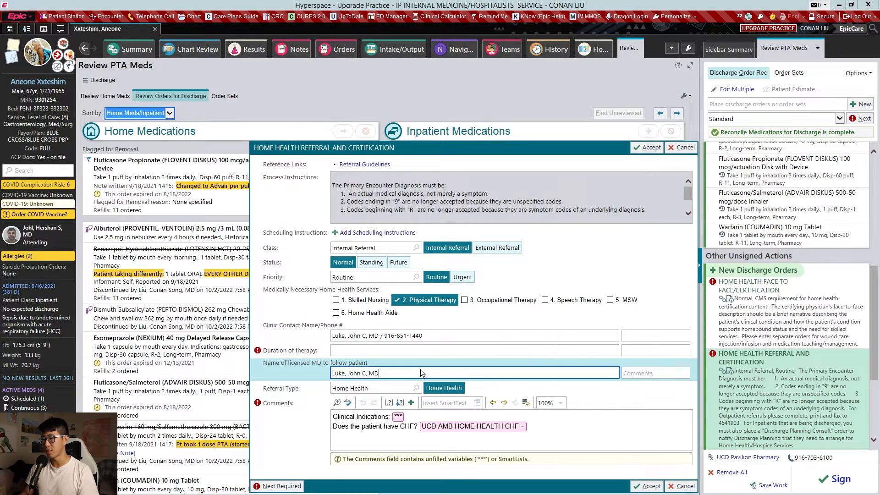
# - Set the duration of therapy in the home health referral to 4 weeks
pyautogui.click(424, 369)
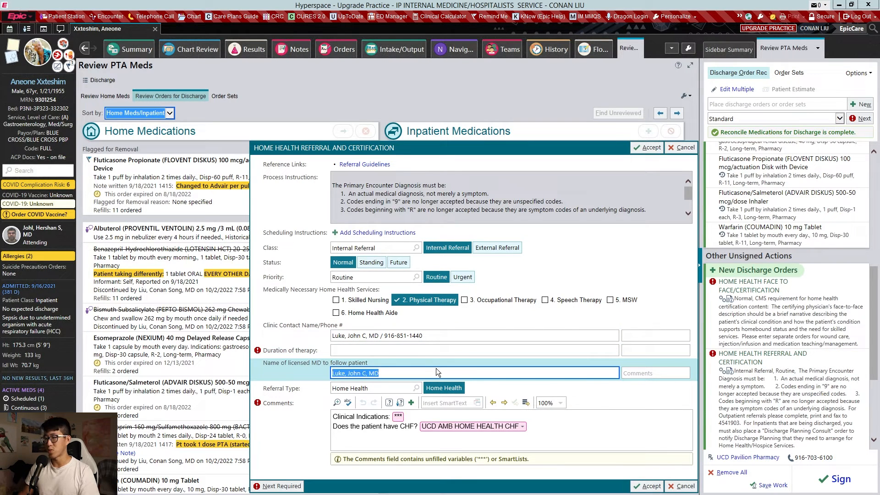
pyautogui.click(436, 350)
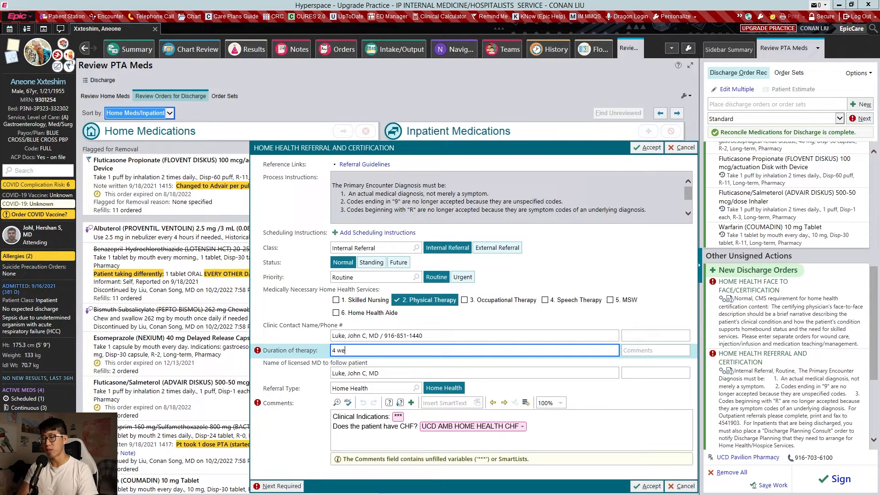
pyautogui.click(543, 318)
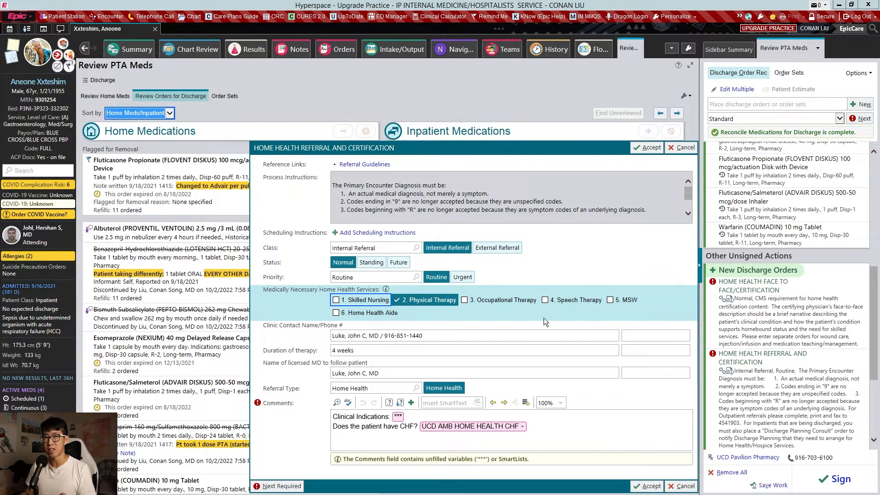
# - Complete the home health referral comments with physical deconditioning as clinical indication, Yes for CHF with heart failure orders, and lasix as loop diuretic
pyautogui.press('F2')
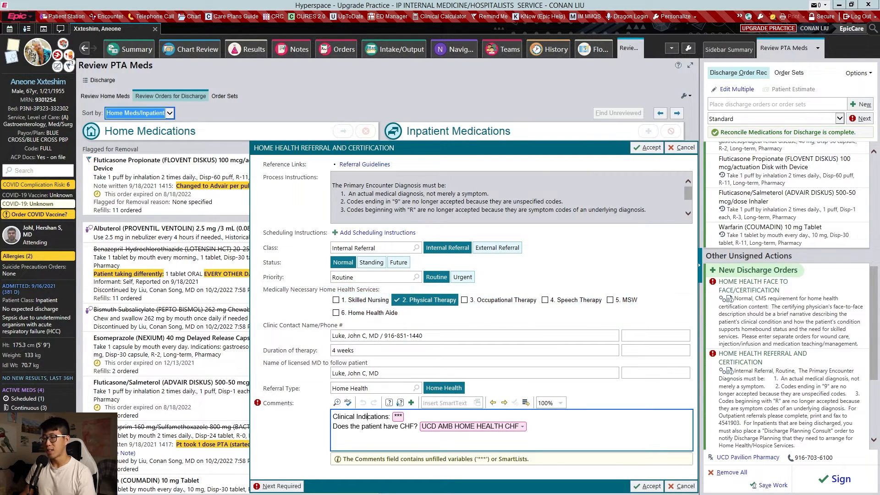
pyautogui.write('physical deconditioning')
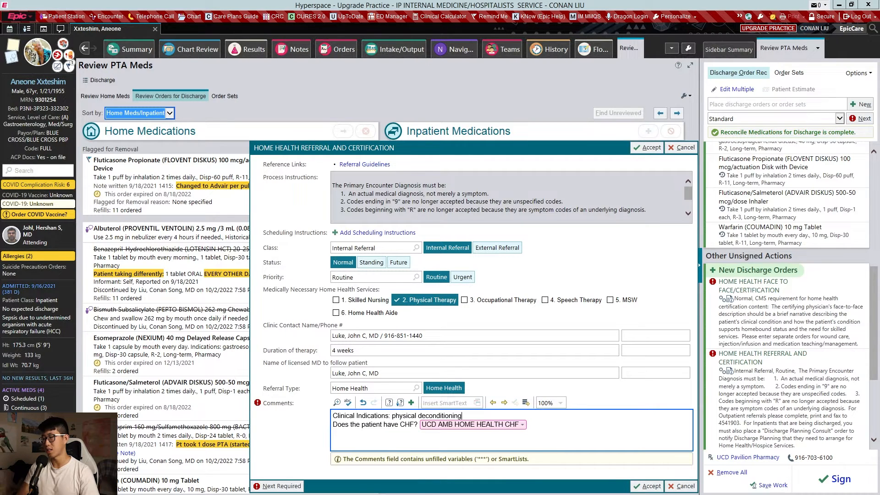
pyautogui.press('F2')
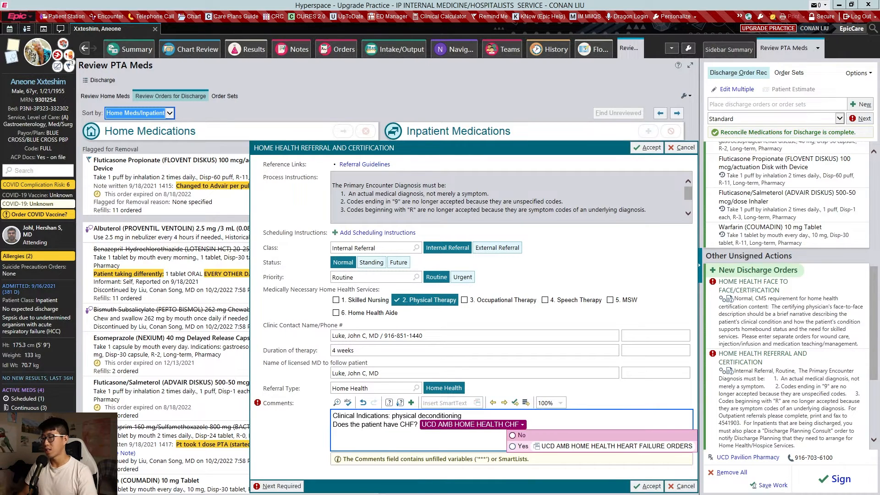
pyautogui.click(559, 448)
pyautogui.press('F2')
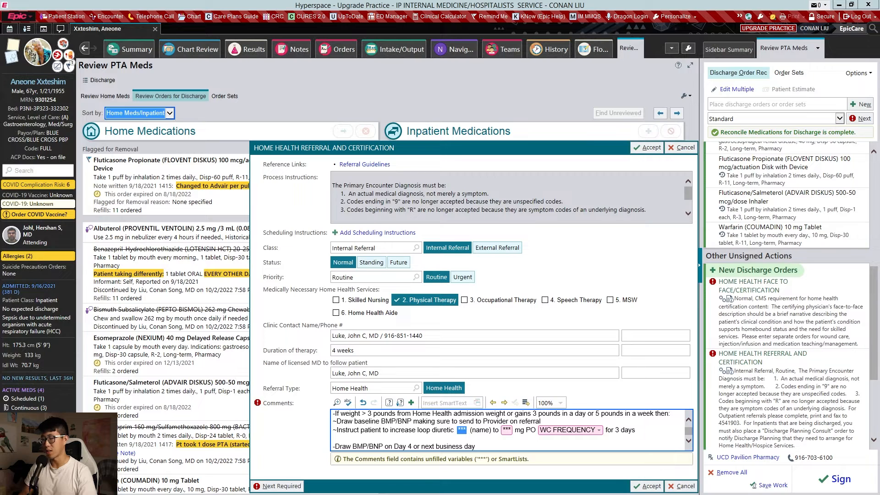
pyautogui.write('lasix')
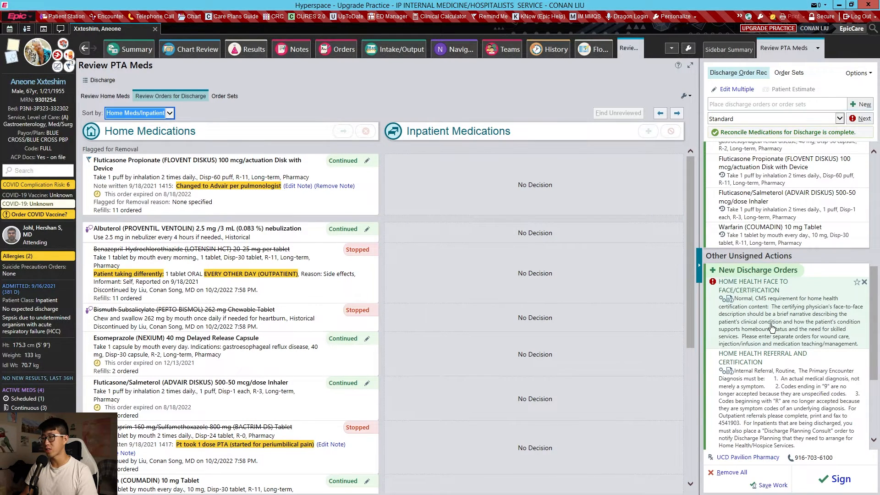
# - Open the Home Health Face to Face/Certification order and enter 9/27/22 as the encounter date in the attestation
pyautogui.click(771, 326)
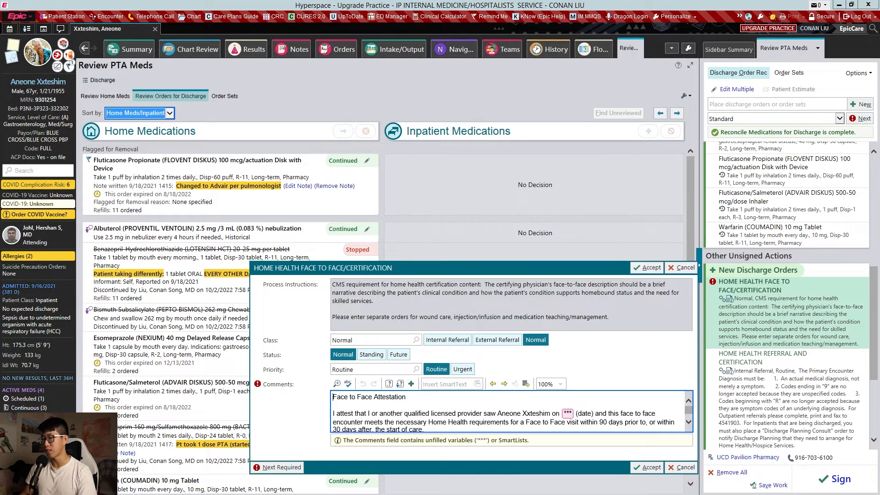
pyautogui.press('F2')
pyautogui.write('9/27/2')
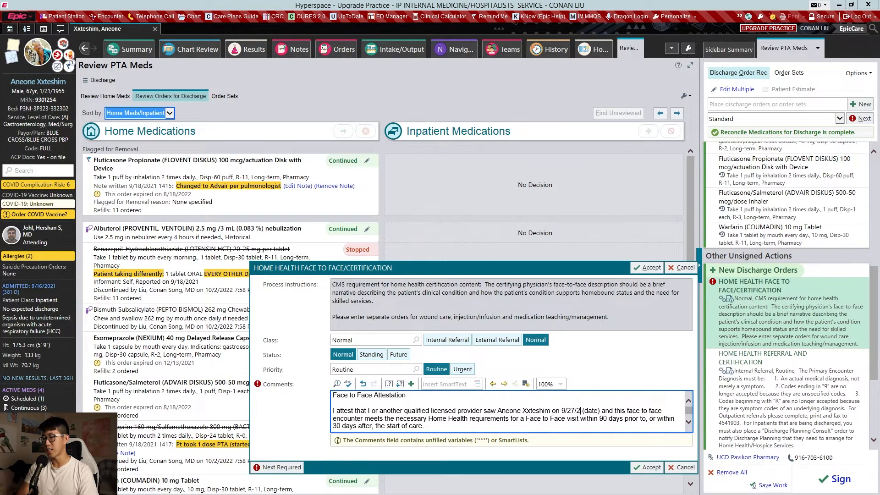
pyautogui.write('2')
pyautogui.scroll(-1, 508, 412)
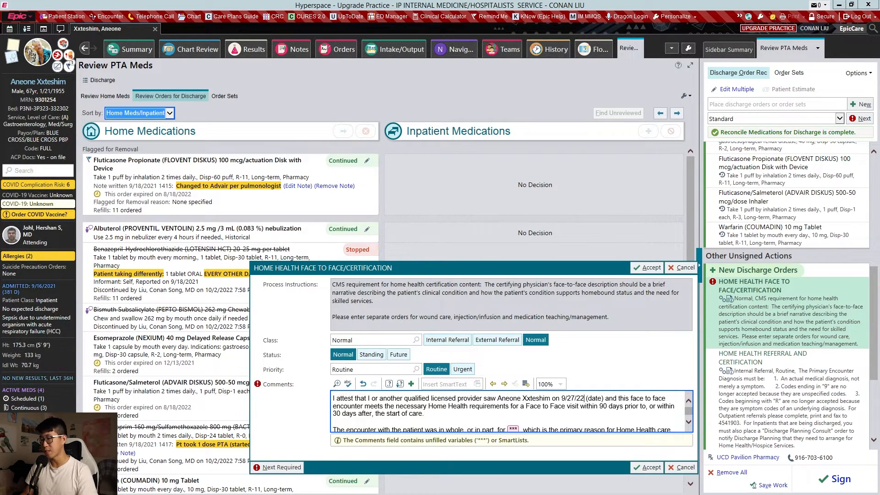
# - Enter heart failure exacerbation and physical deconditioning as the primary reason for home health care in the attestation
pyautogui.scroll(-2, 508, 411)
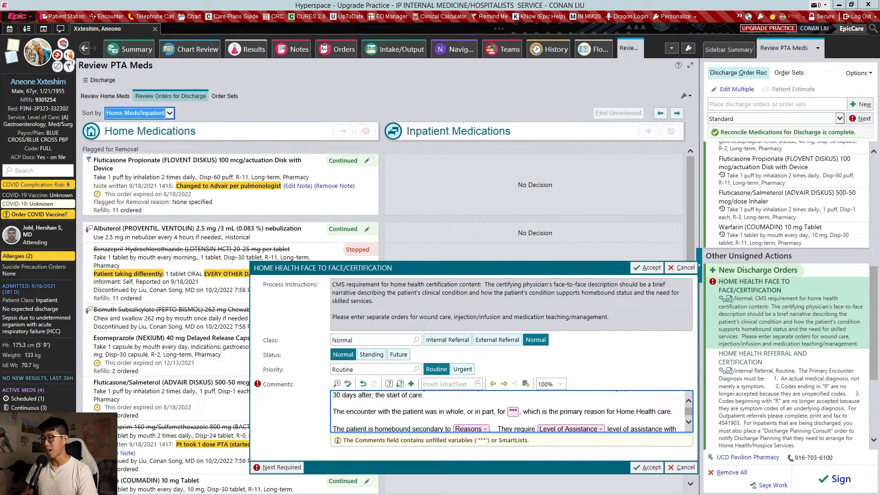
pyautogui.press('F2')
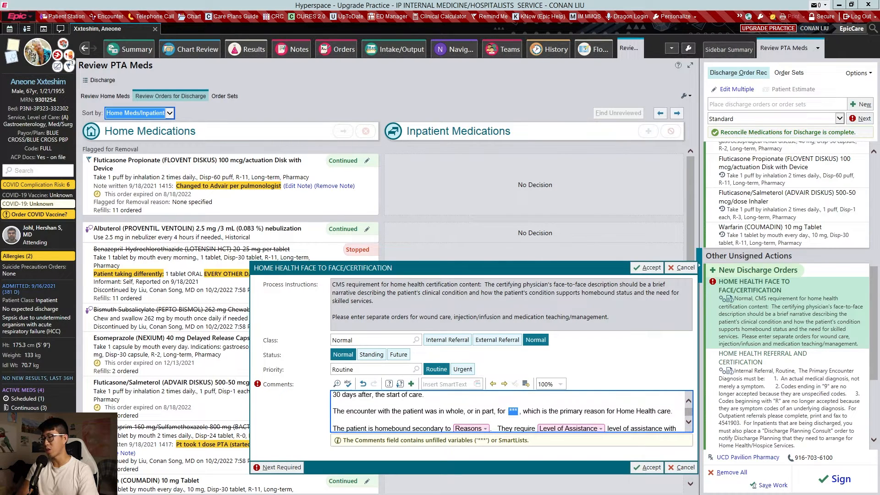
pyautogui.write('heart fai')
pyautogui.write('lure exacerbv')
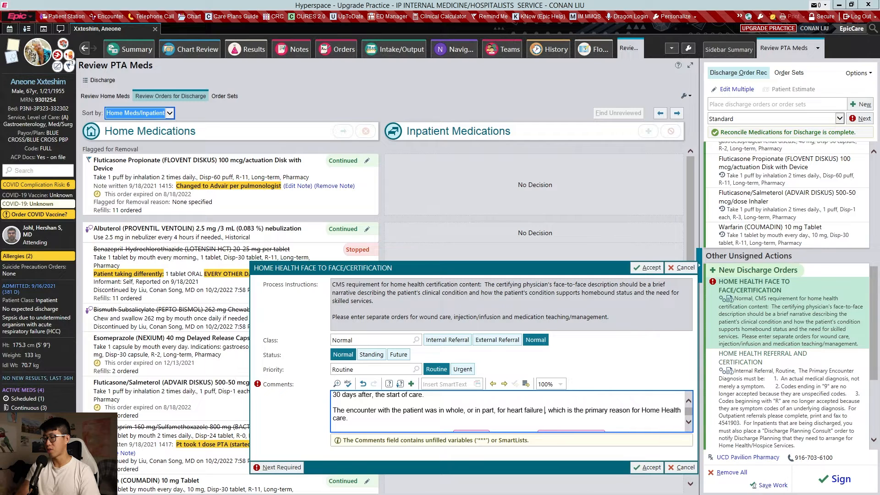
pyautogui.press('BackSpace')
pyautogui.write('ation and physical deo')
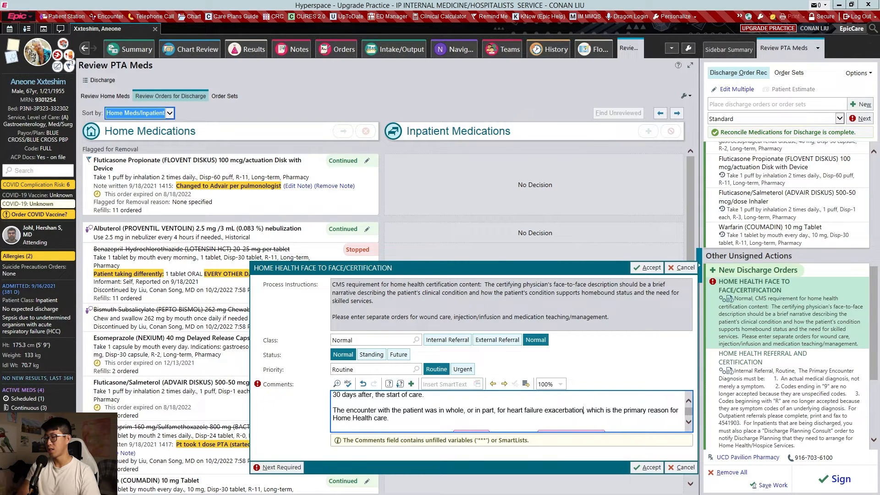
pyautogui.write('onditioning')
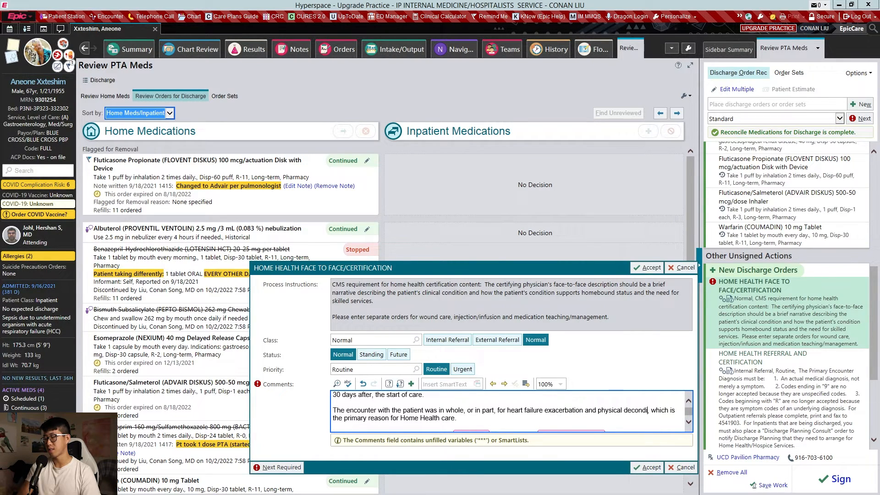
# - Describe the homebound status as Needs assistance for all activities, with Moderate level of assistance and use of a Walker
pyautogui.press('F2')
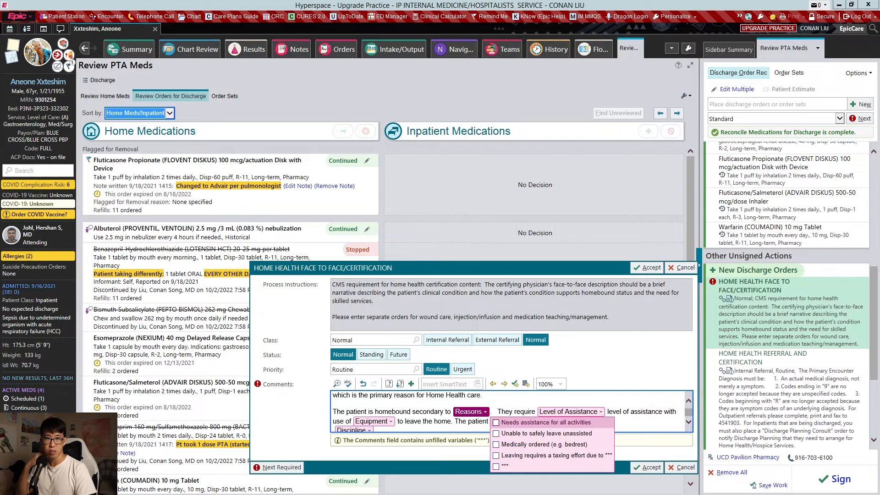
pyautogui.click(539, 422)
pyautogui.press('F2')
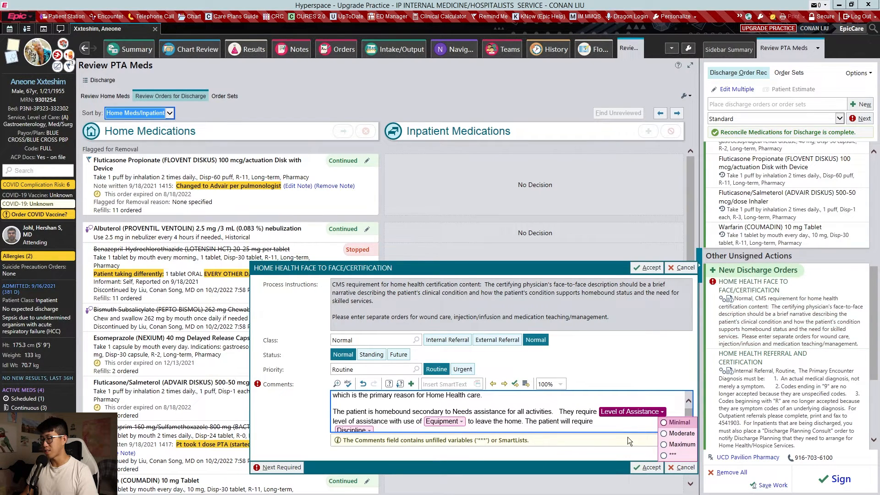
pyautogui.click(684, 436)
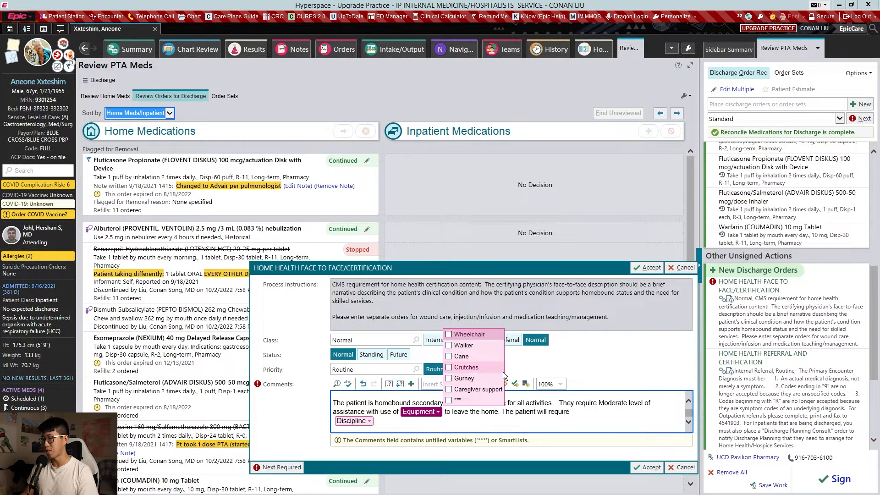
pyautogui.click(483, 346)
# - Choose Physical Therapy as the required discipline with all six listed reasons, from functional assessment to fall prevention, and accept the face-to-face certification
pyautogui.press('F2')
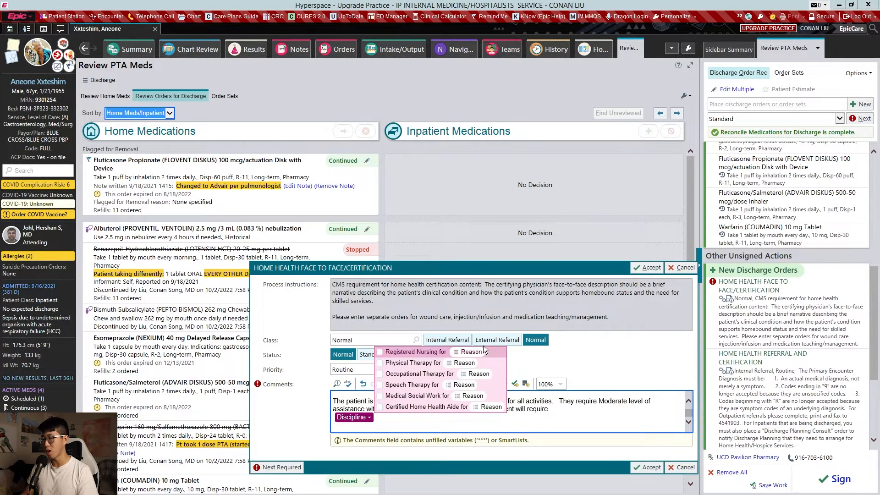
pyautogui.click(441, 362)
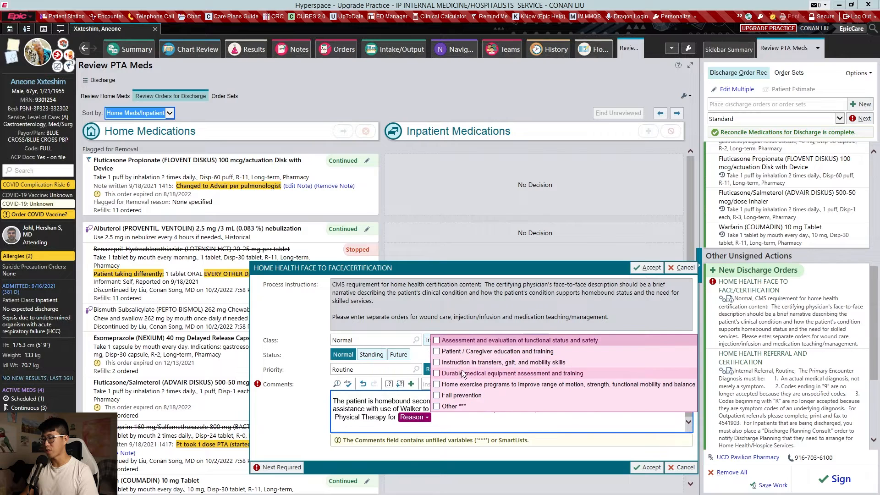
pyautogui.click(501, 344)
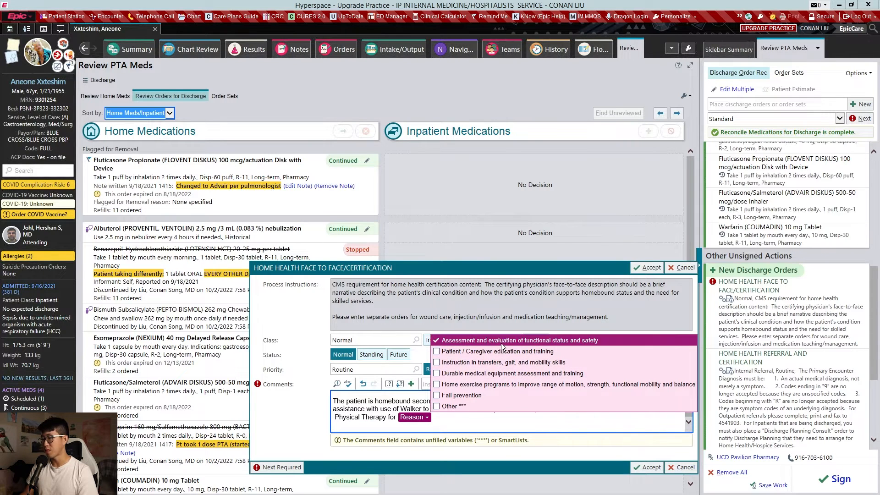
pyautogui.click(508, 352)
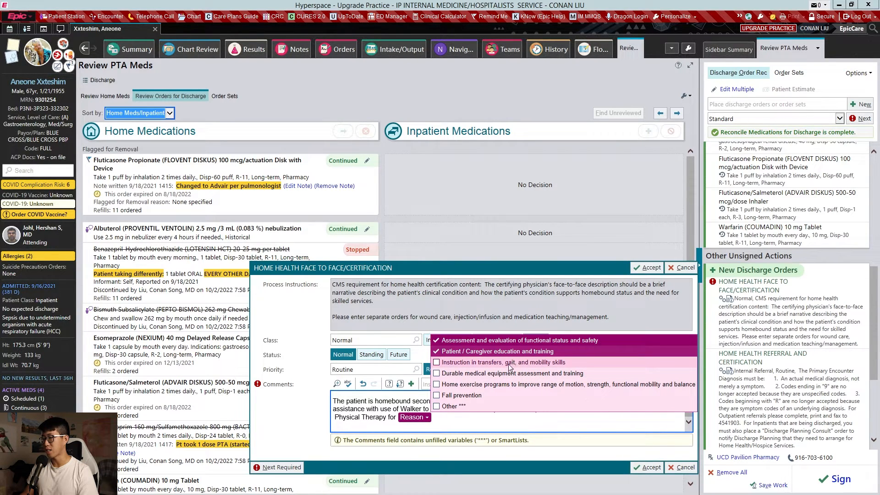
pyautogui.click(515, 362)
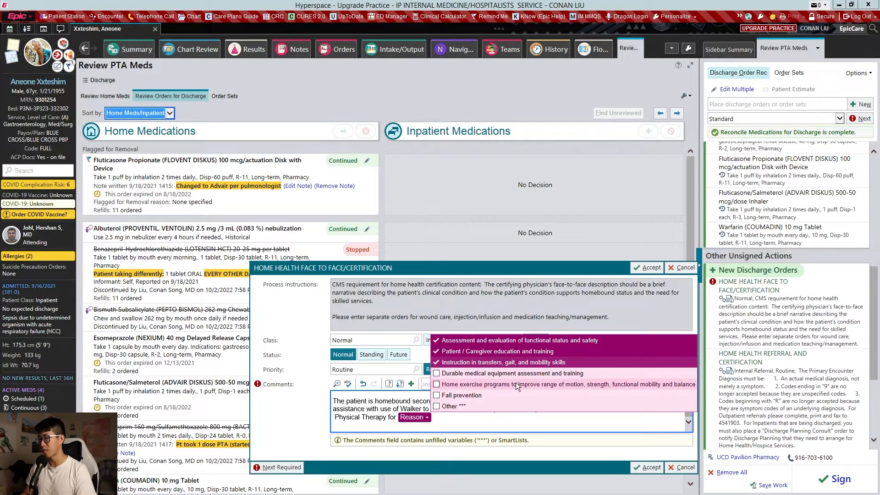
pyautogui.click(522, 374)
pyautogui.click(530, 384)
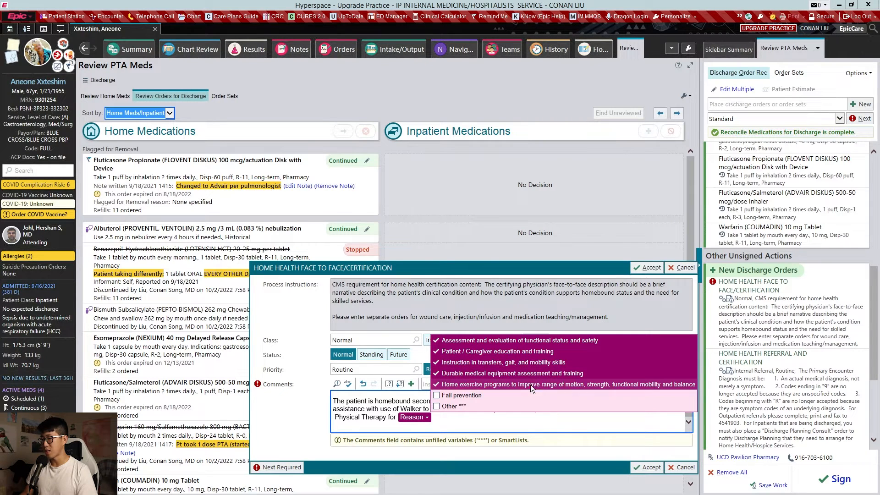
pyautogui.click(530, 395)
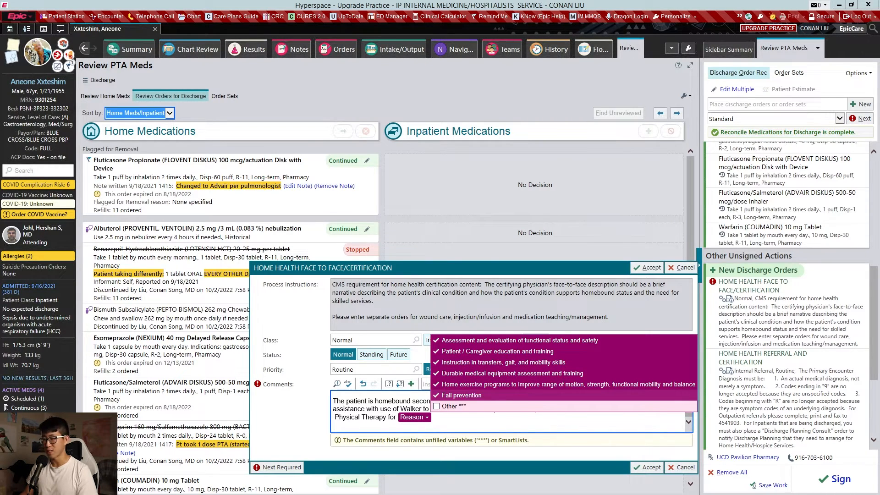
pyautogui.rightClick(519, 403)
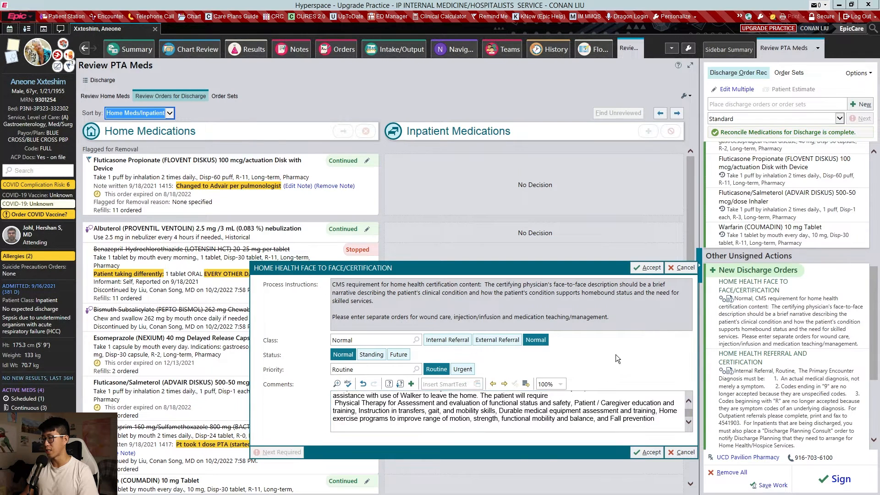
pyautogui.click(646, 268)
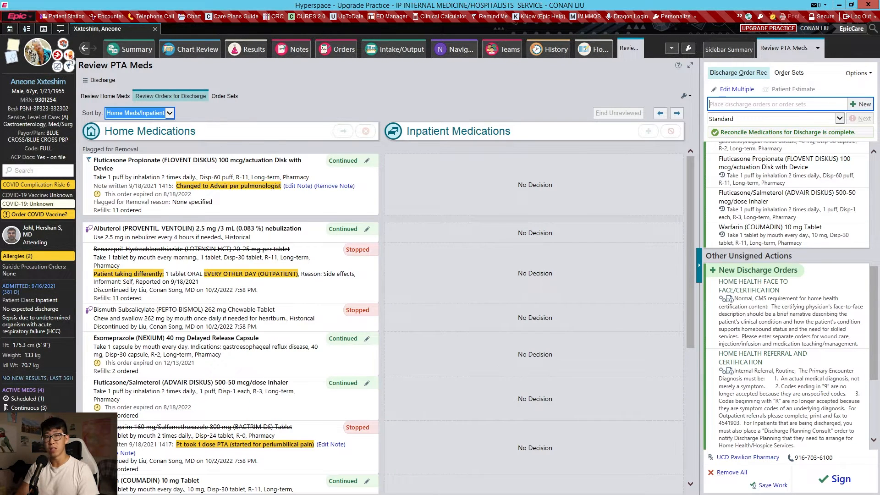
# - Add a Discharge DME order for a four wheel walker with a length of time of 3 months
pyautogui.write('dme')
pyautogui.press('Return')
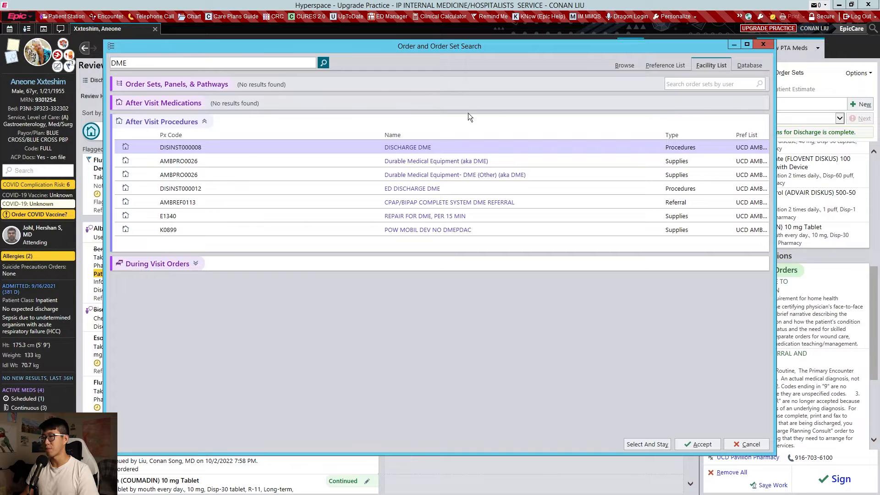
pyautogui.doubleClick(414, 148)
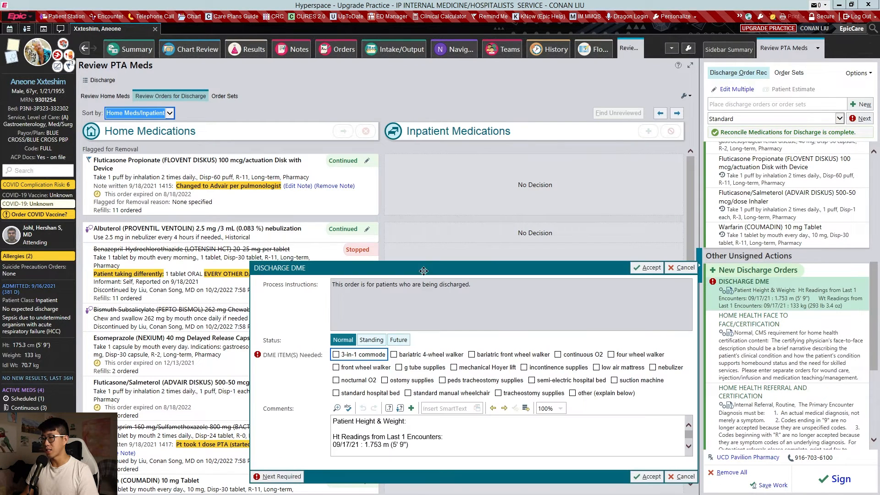
pyautogui.click(621, 355)
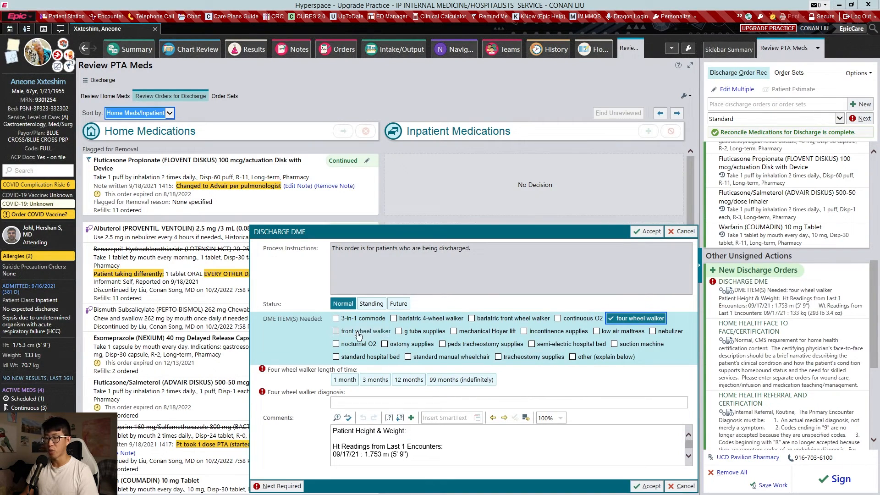
pyautogui.click(375, 381)
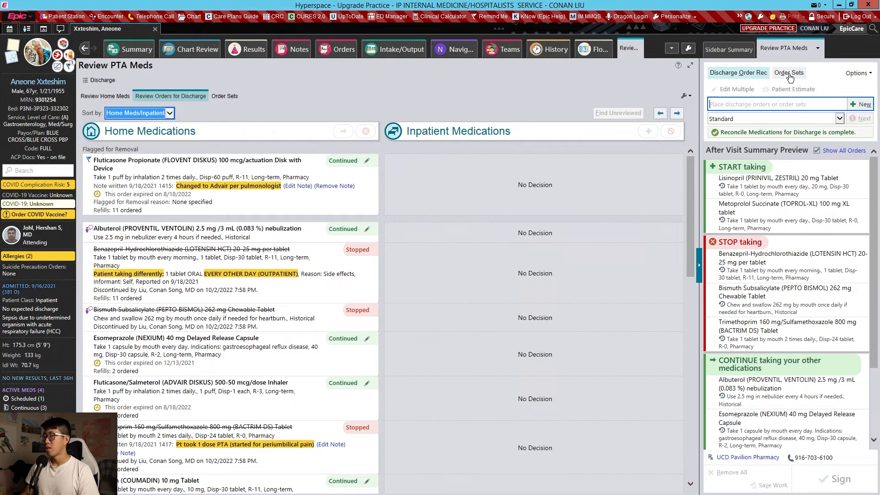
# - Open the Discharge Order Set and go to its Discharge Instruction section with the physician discharge notes and orders
pyautogui.click(789, 73)
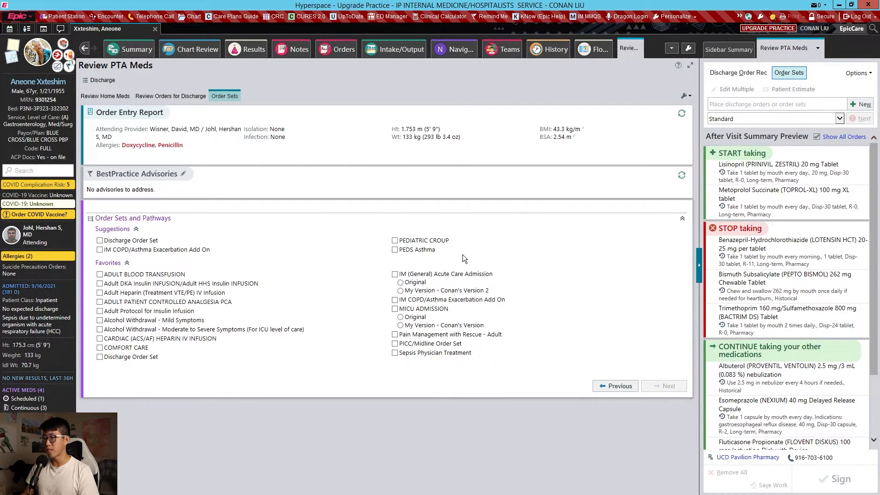
pyautogui.click(143, 360)
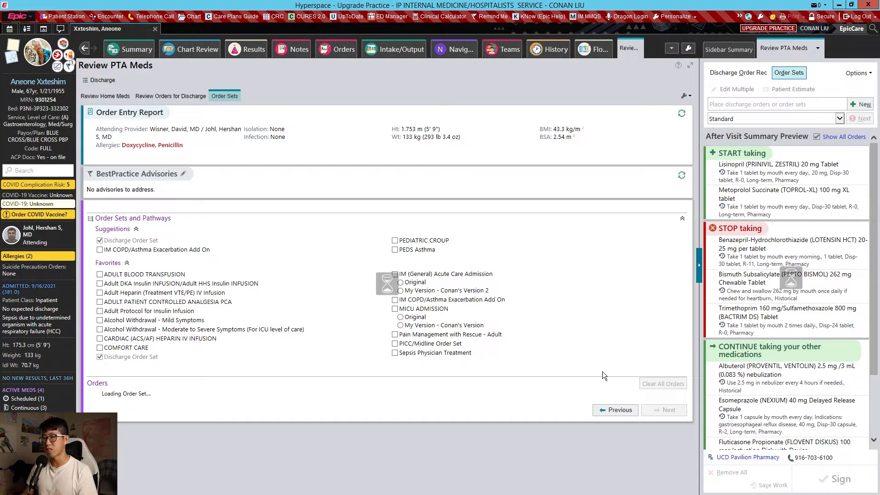
pyautogui.scroll(-8, 482, 302)
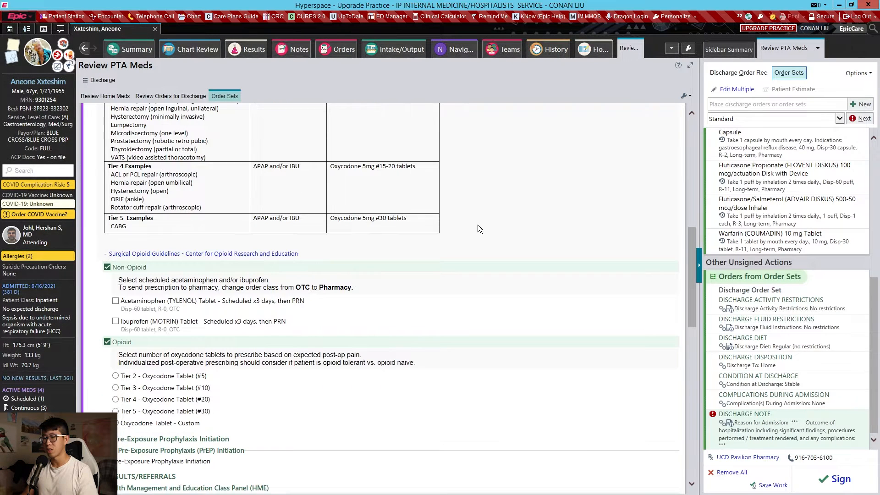
pyautogui.scroll(6, 334, 174)
pyautogui.scroll(5, 333, 173)
pyautogui.scroll(-8, 321, 244)
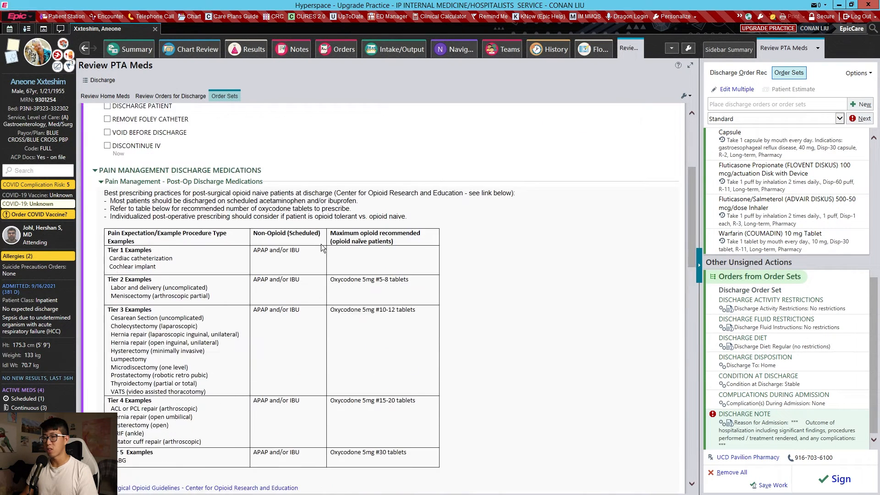
pyautogui.scroll(-6, 269, 227)
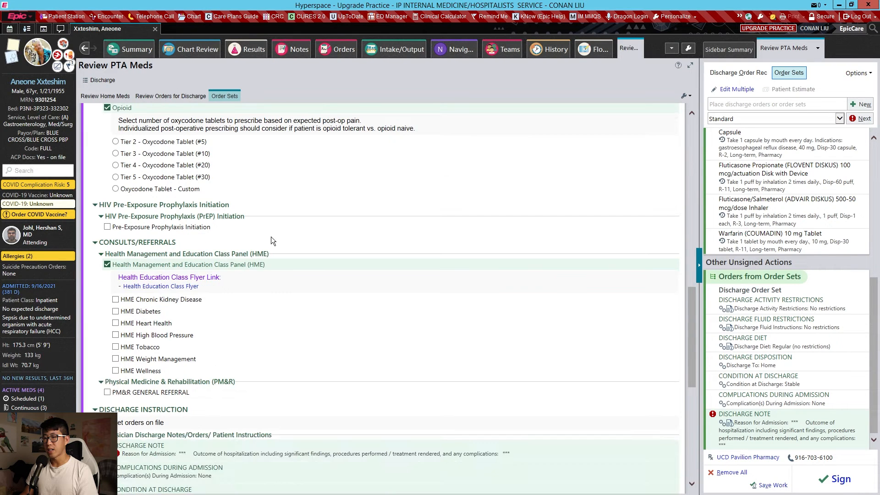
pyautogui.scroll(-2, 160, 286)
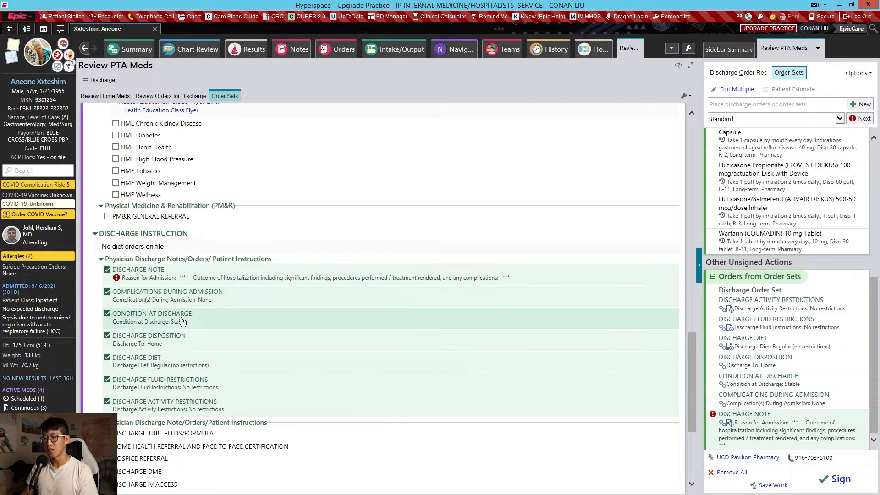
# - Change the discharge diet order to Cardiac (3 gms Sodium) only, removing the Regular (no restrictions) option
pyautogui.click(177, 365)
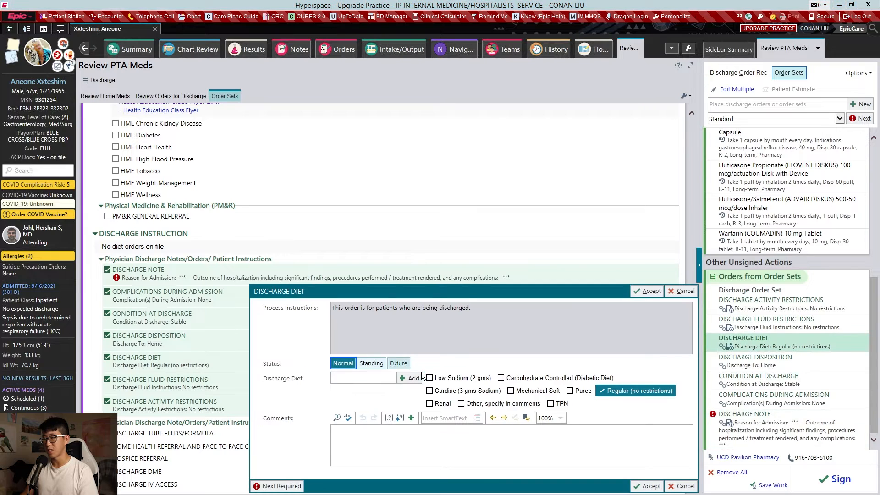
pyautogui.click(471, 393)
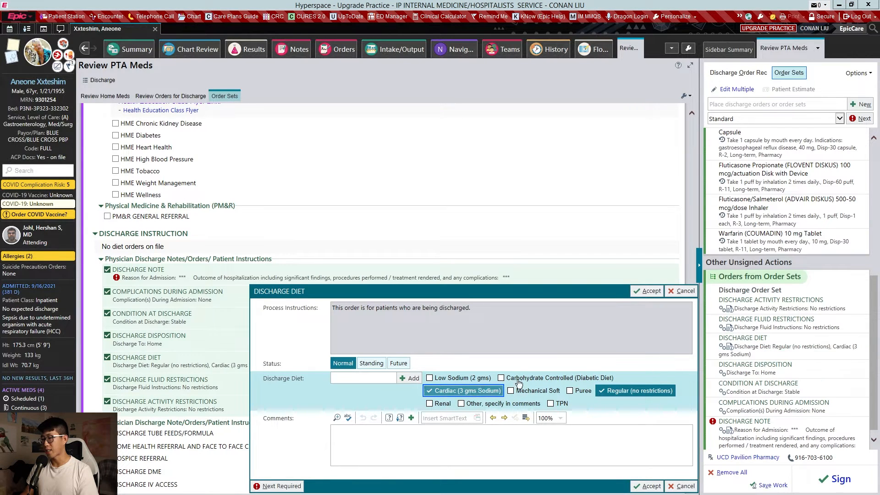
pyautogui.click(617, 392)
pyautogui.press('Tab')
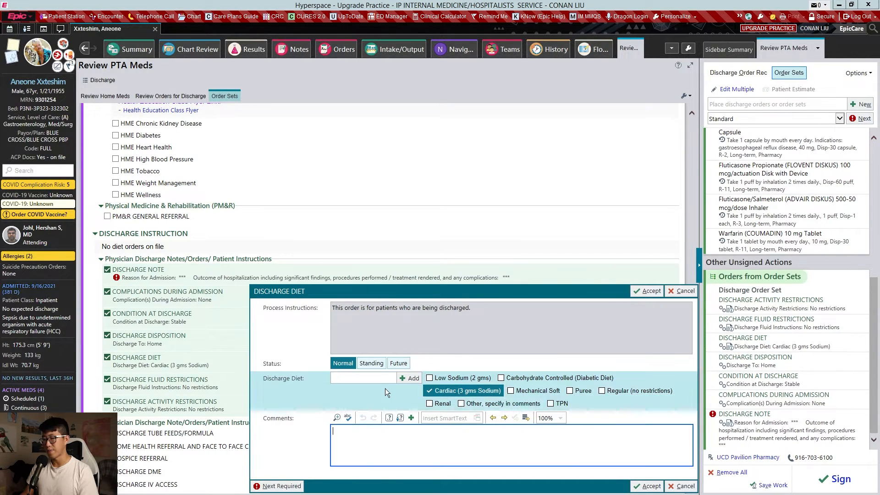
# - Set the discharge fluid restrictions to Restrict, Specify mls / 24 hours in Comments, with the comment 2L/day, and accept the order
pyautogui.click(182, 388)
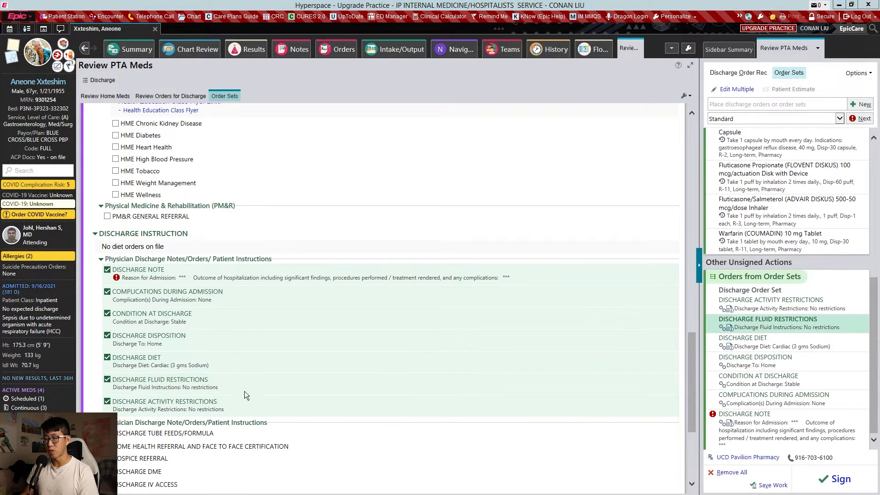
pyautogui.click(481, 402)
pyautogui.write('2')
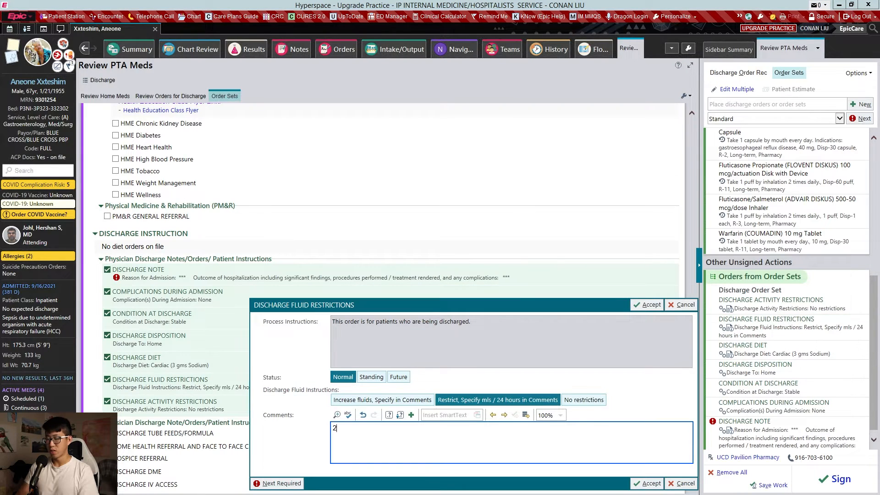
pyautogui.write('L/day')
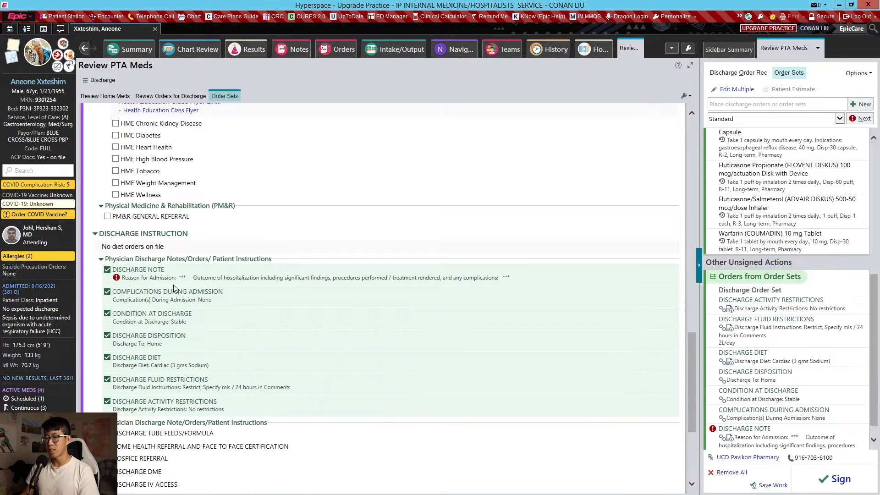
pyautogui.hotkey('alt', 'a')
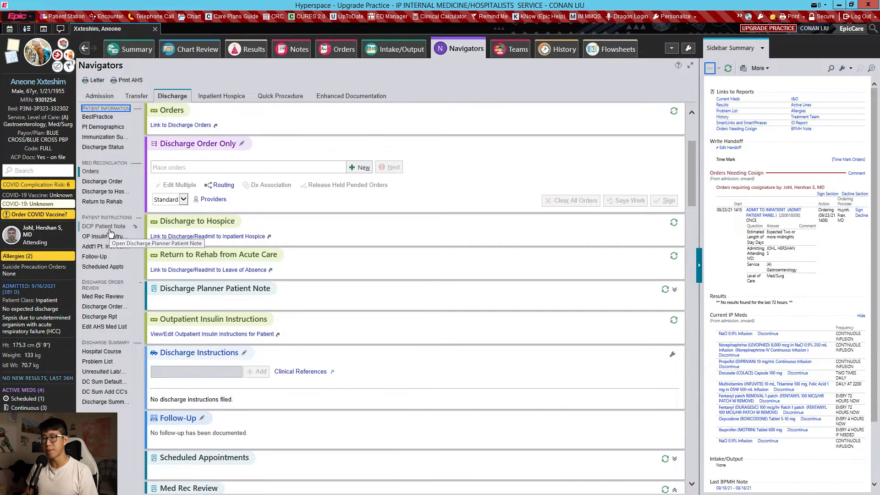
# - Open the Discharge Instructions editor in the Discharge navigator and insert the DCI hospital discharge instructions SmartPhrase
pyautogui.click(110, 231)
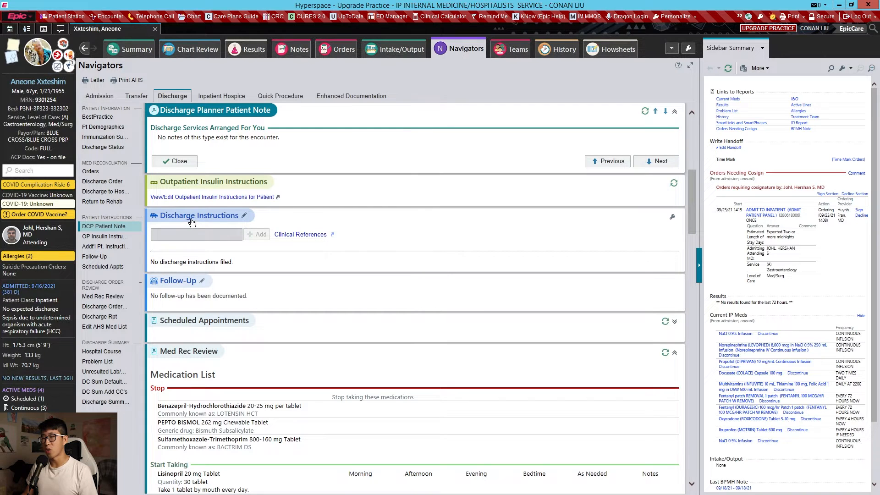
pyautogui.click(230, 218)
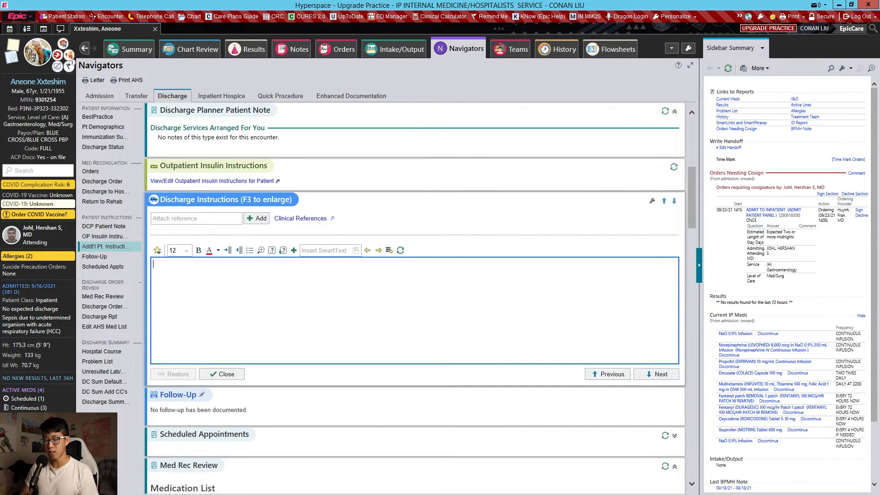
pyautogui.write('.dci')
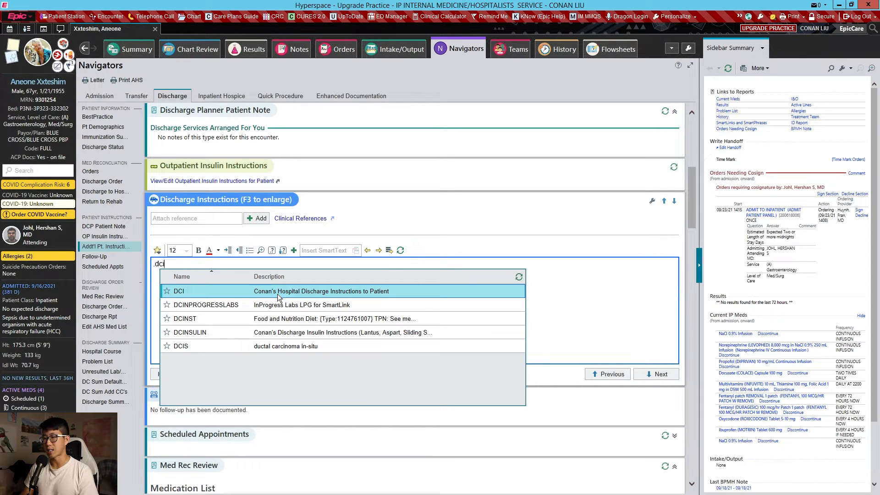
pyautogui.click(277, 293)
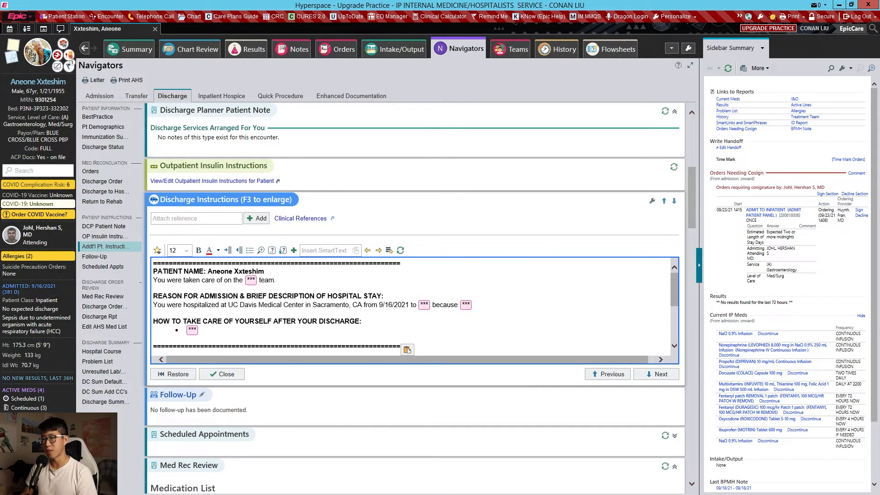
# - Fill the template's team placeholder with general medicine and the end date of the hospital stay with 9/19/2021
pyautogui.press('F2')
pyautogui.write('general medicine')
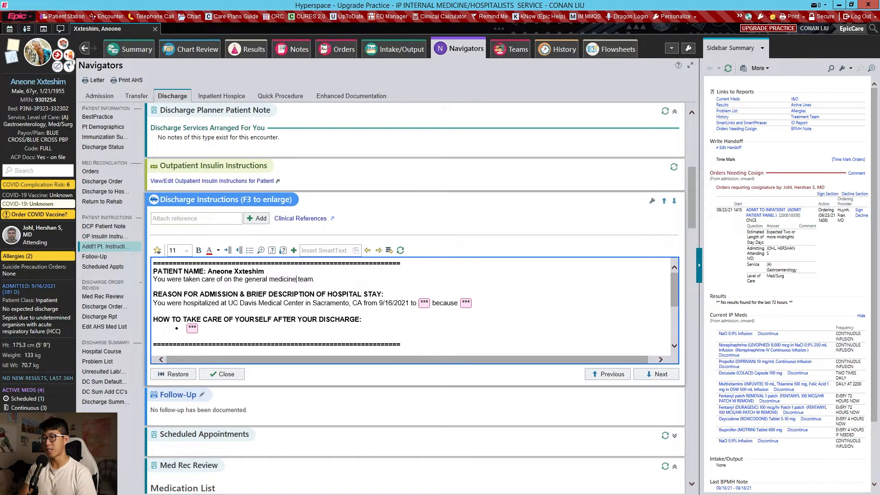
pyautogui.write('9')
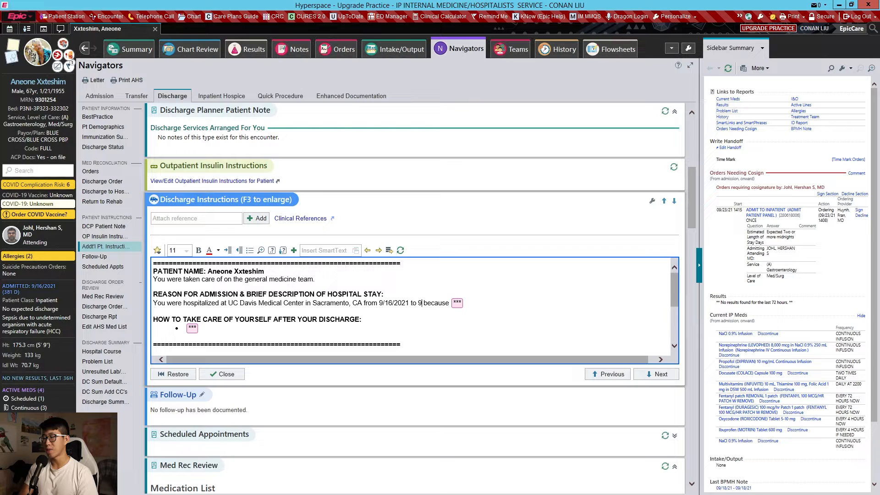
pyautogui.write('/19/202')
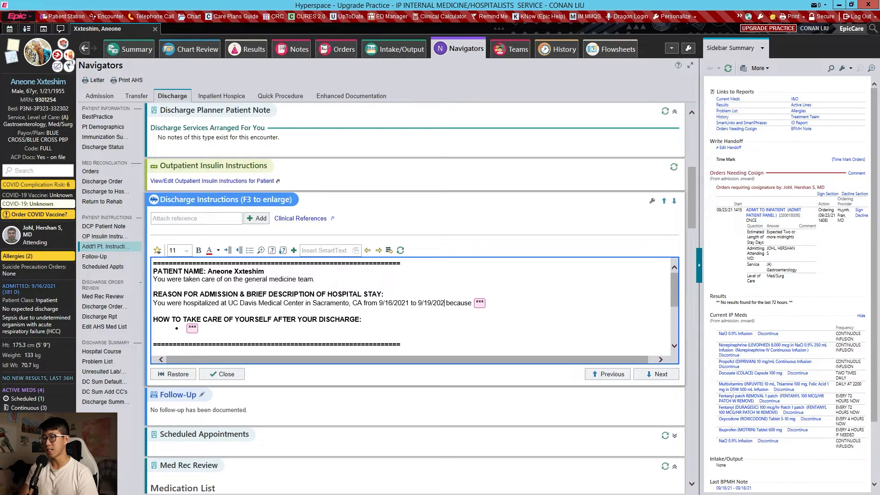
pyautogui.write('1')
# - Complete the hospital stay description: shortness of breath and cough, too much fluid in the body and pneumonia, treated with diuretics (water pills) and antibiotics, improved quickly
pyautogui.press('F2')
pyautogui.write('of shor')
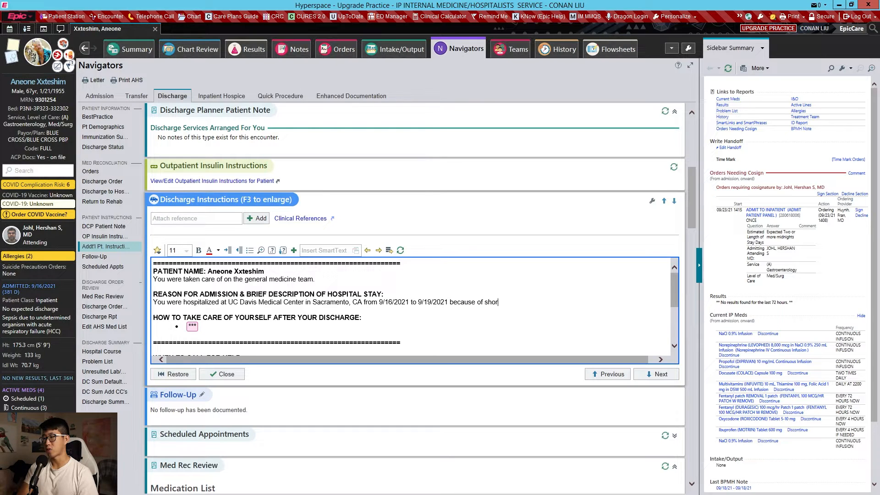
pyautogui.write('tness of breath and coug')
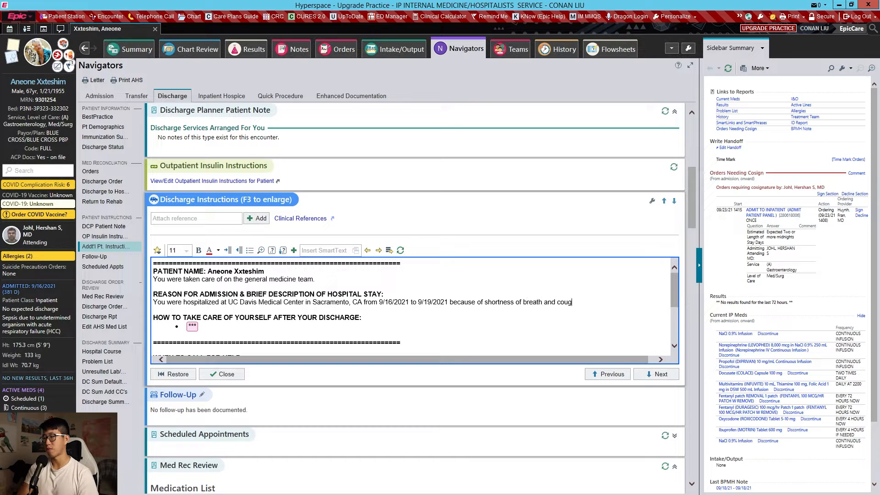
pyautogui.write('h. You were found to have ')
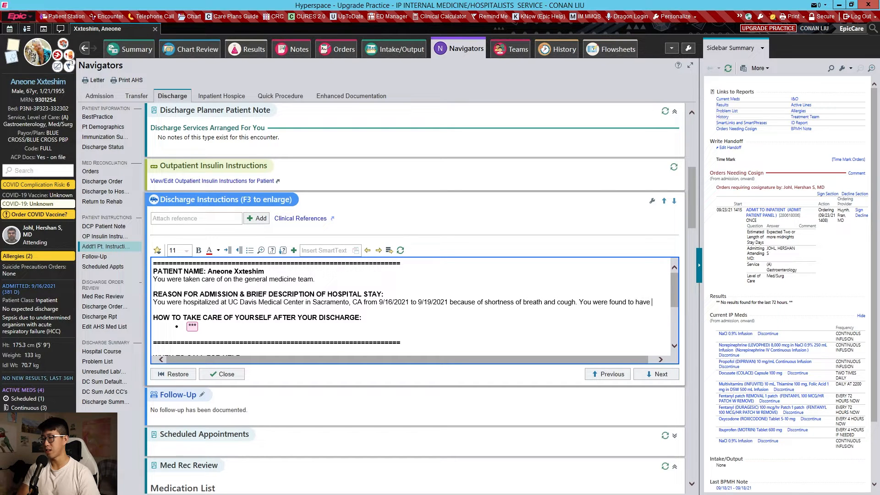
pyautogui.write('too much fluid in your ')
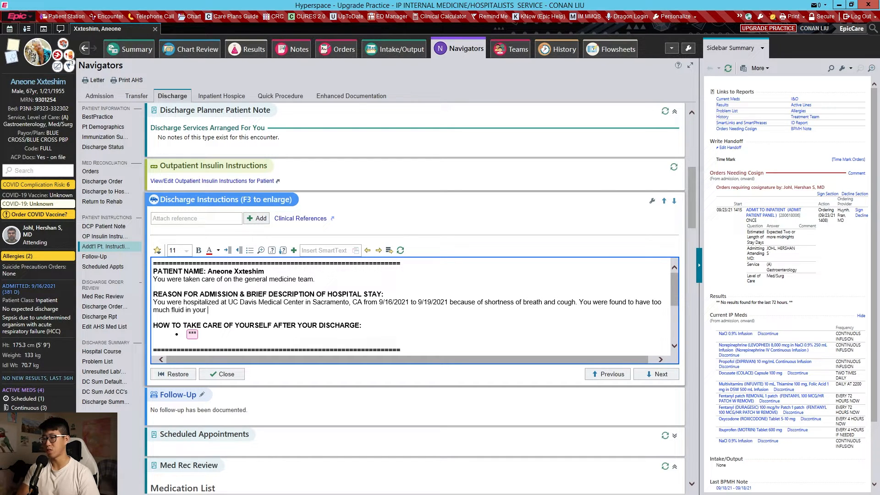
pyautogui.write('body as well as pne')
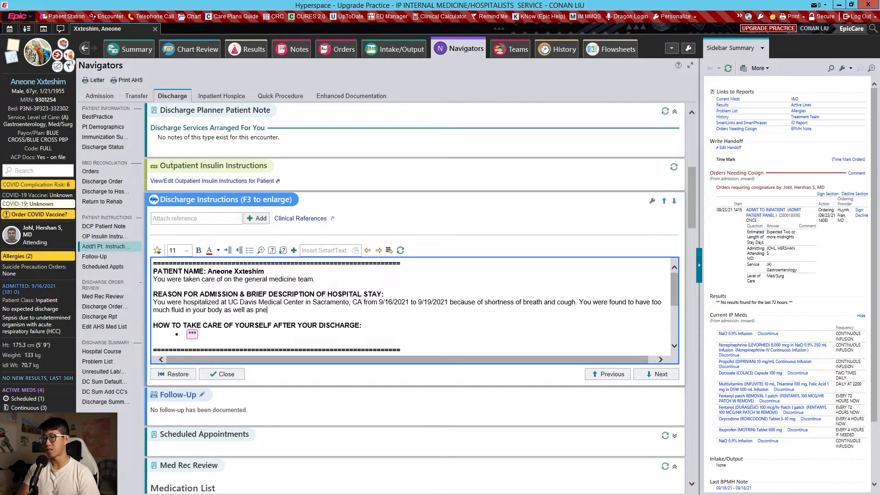
pyautogui.write('umonia. You were trea')
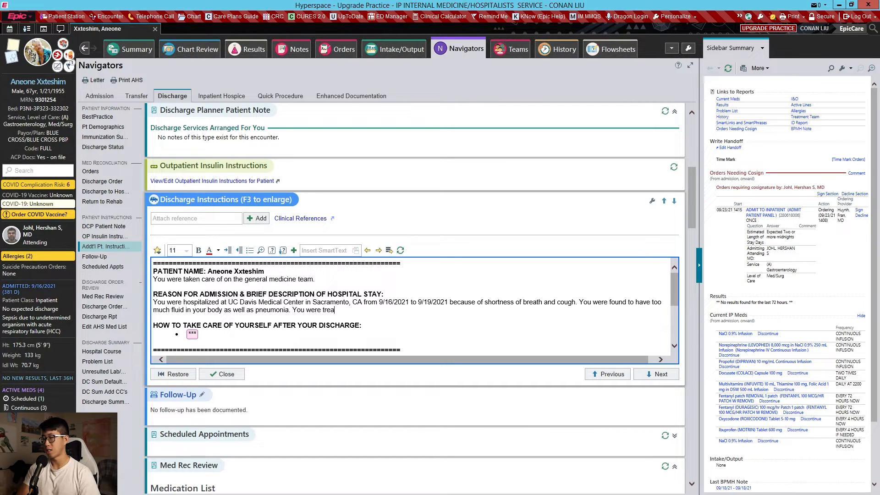
pyautogui.write('ted with diuretics (')
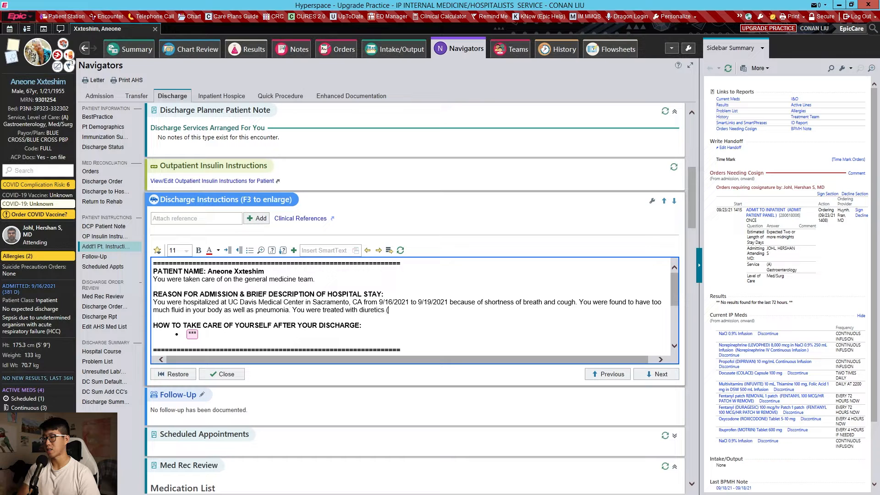
pyautogui.write('water pills) ')
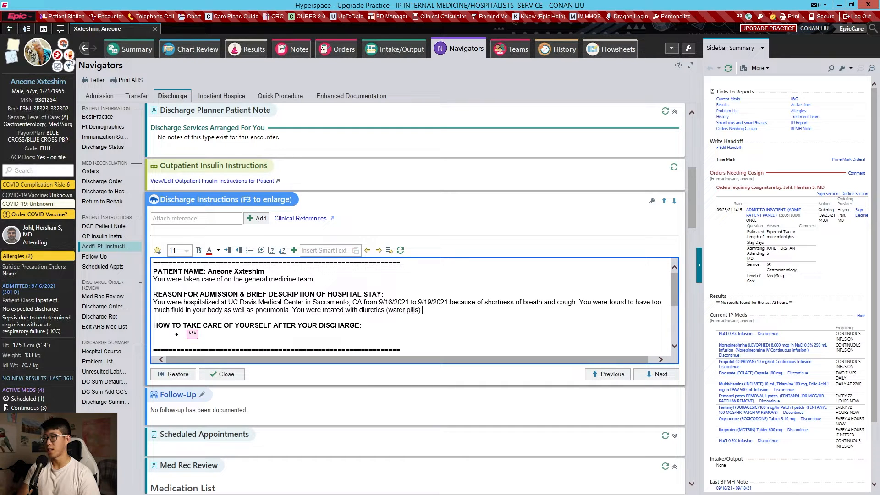
pyautogui.write('and antibiotics and improved quickly.')
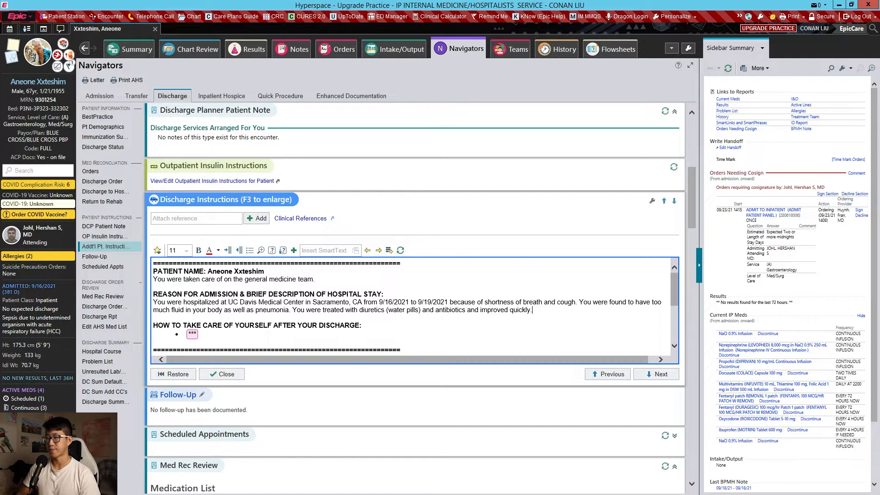
# - Enter "Please START lisinopril 20mg daily" as the first bullet under how to take care of yourself after discharge
pyautogui.press('F2')
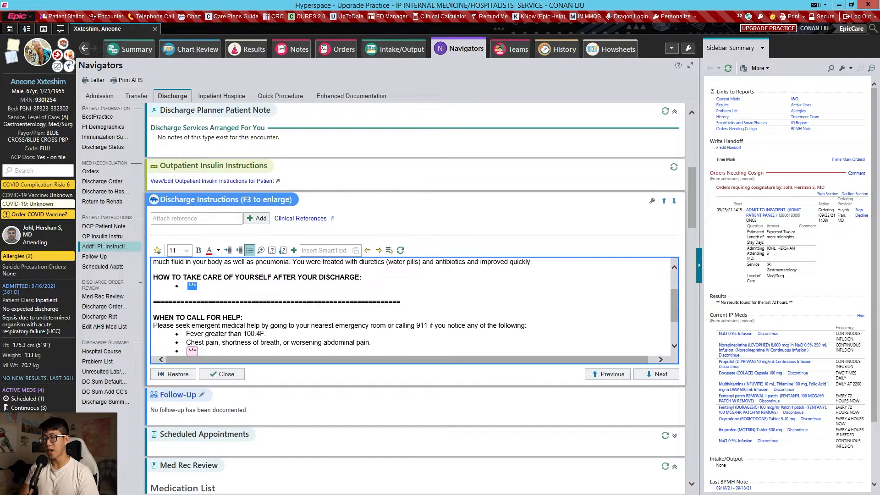
pyautogui.write('Please ')
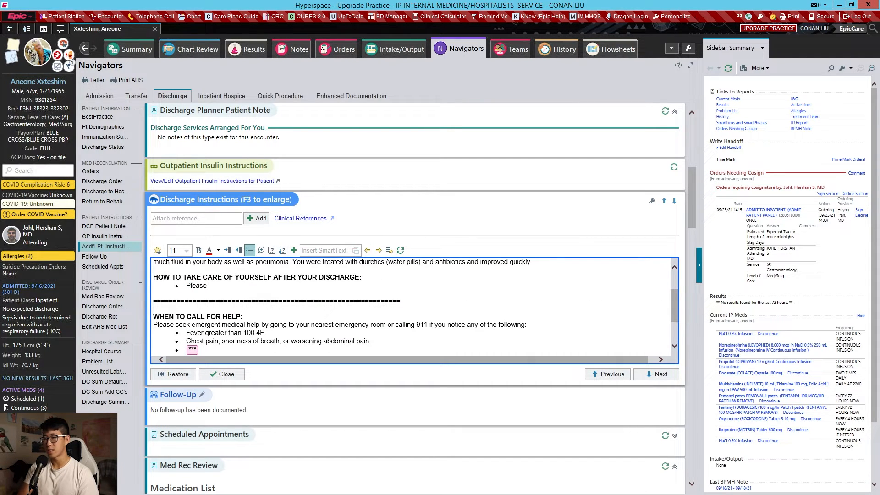
pyautogui.write('START lisinorp')
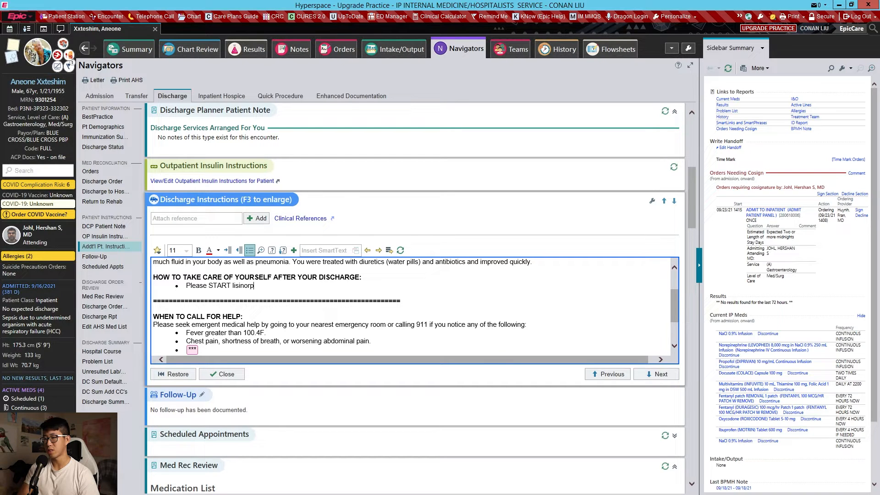
pyautogui.press('BackSpace')
pyautogui.press('BackSpace')
pyautogui.write('pril 20mg daily')
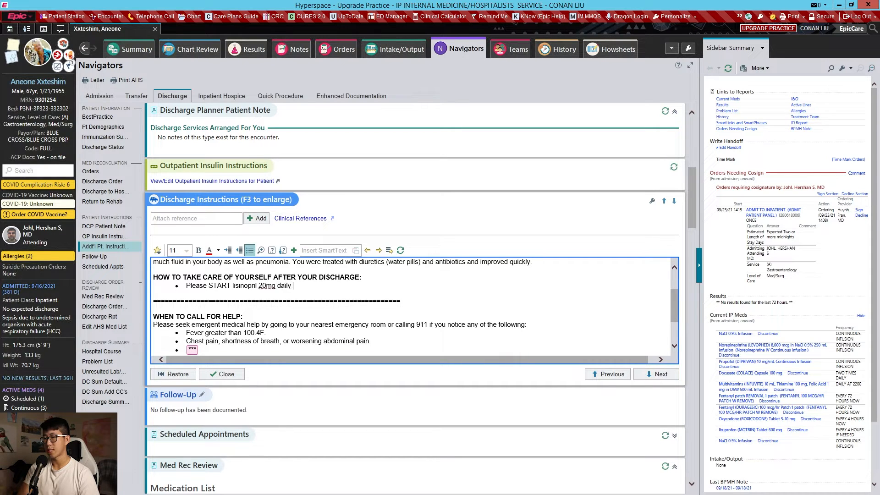
# - Add the self-care bullet "Please START metoprolol succinate 100mg daily" below the lisinopril instruction
pyautogui.press('Return')
pyautogui.write('Please START metoprolol 1')
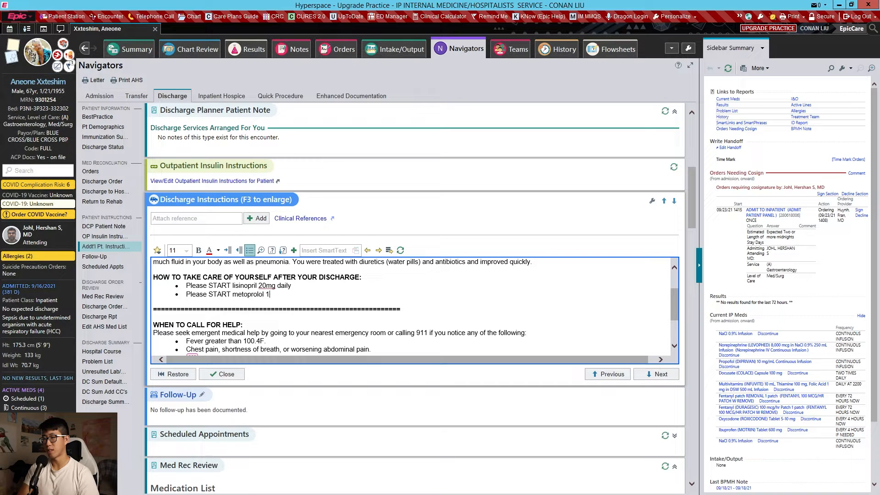
pyautogui.write('0')
pyautogui.write('ccinate 100mg dai')
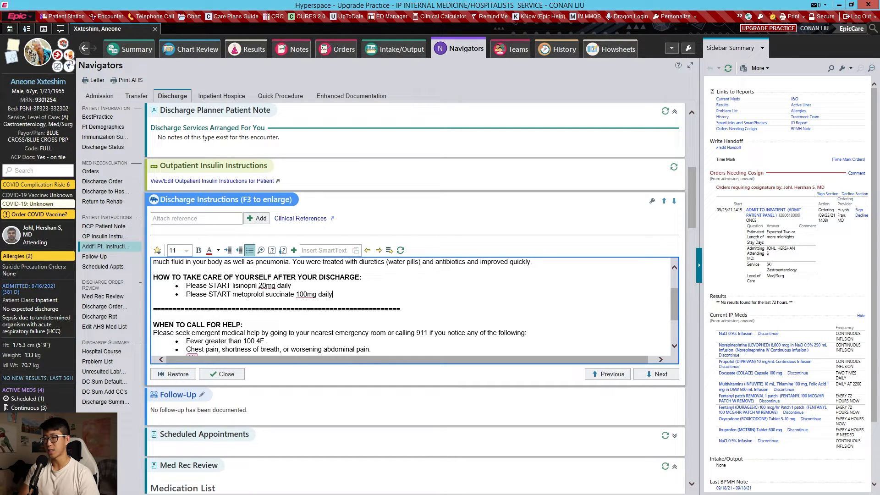
pyautogui.write('ly')
# - Add the self-care bullet "Please STOP benazepril-hydrochlorothiazide" below the metoprolol instruction
pyautogui.press('Return')
pyautogui.write('Please STOP')
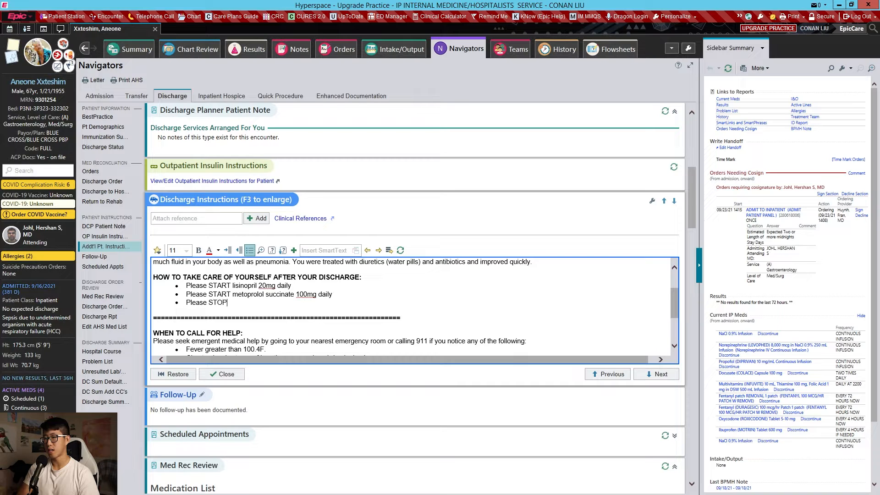
pyautogui.write(' benazepril-')
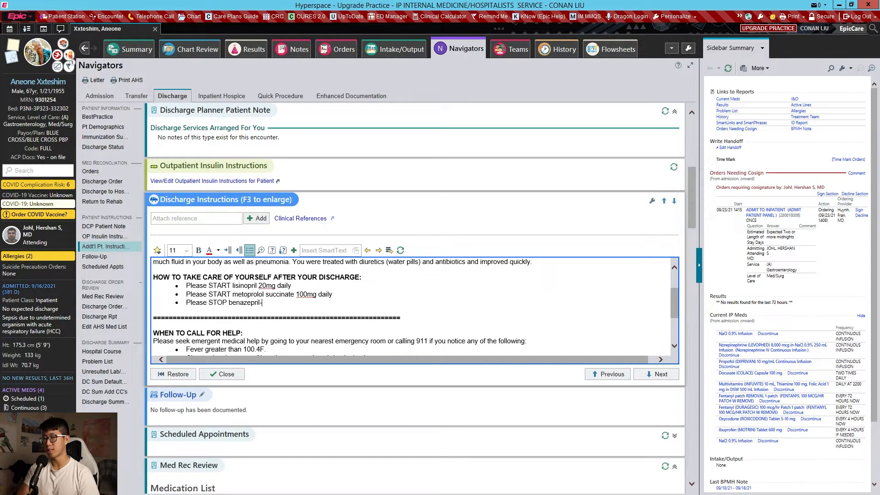
pyautogui.write('hydrochlorothiazide')
# - Add the self-care bullet "Follow-up with your primary care doctor in 1-2 weeks" below the medication instructions
pyautogui.press('Return')
pyautogui.write('Follow')
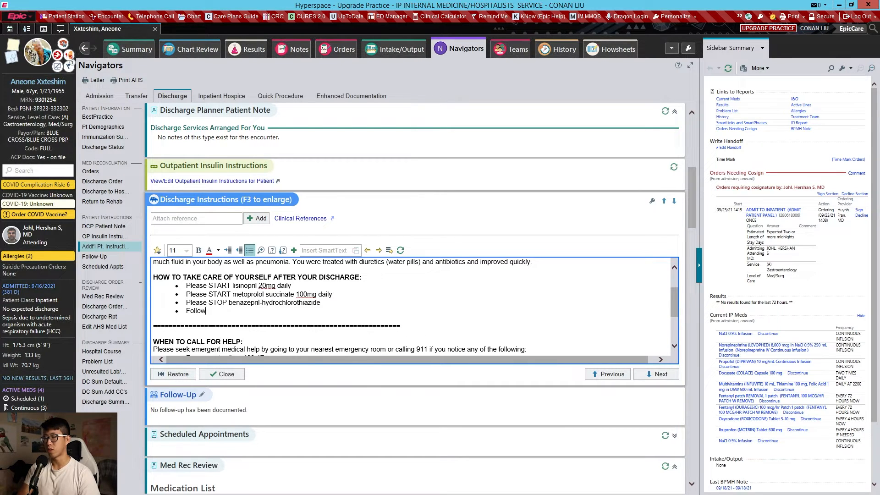
pyautogui.write('-up with ')
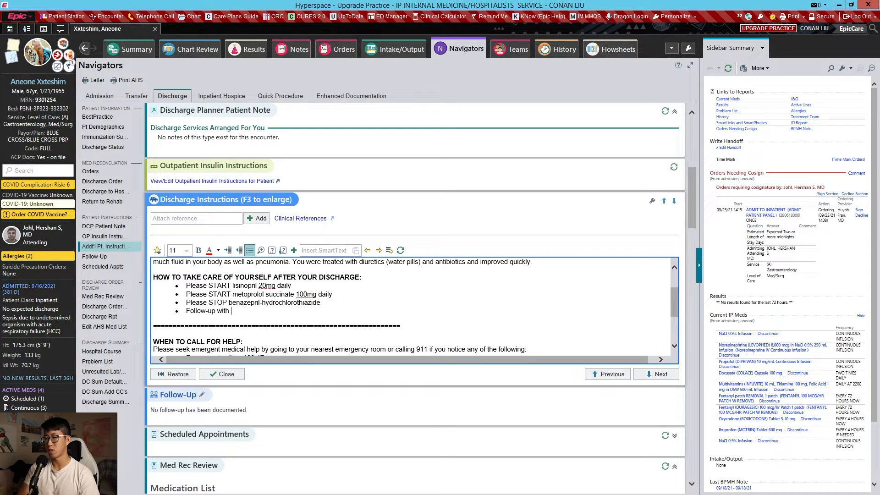
pyautogui.write('tyoyour primary care docto')
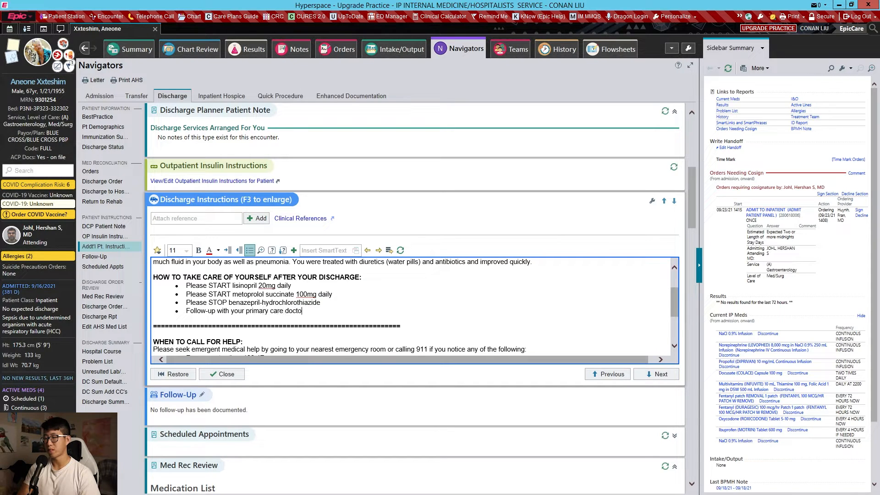
pyautogui.write('r in 1-2 weeks')
# - Add the self-care bullet "Please get repeat bloodwork done at any UC Davis lab in 5 days" below the primary care follow-up instruction
pyautogui.press('Return')
pyautogui.write('Please get repeat')
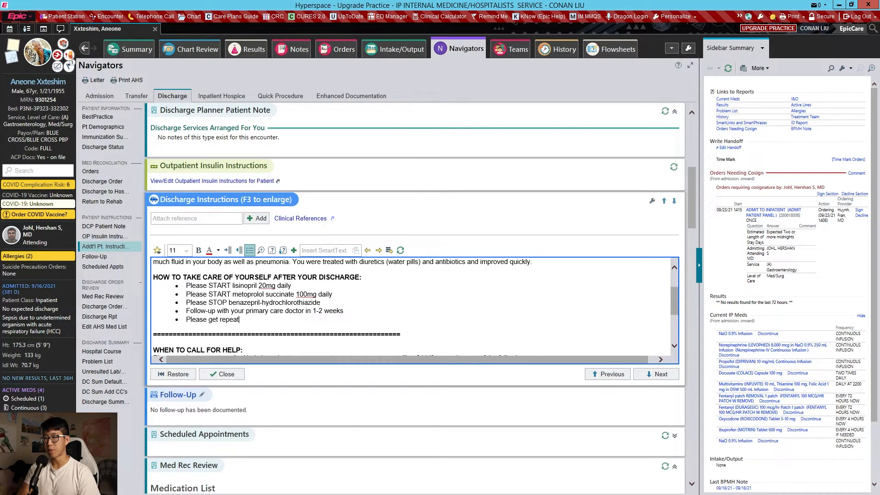
pyautogui.write(' bloodwork done at any ')
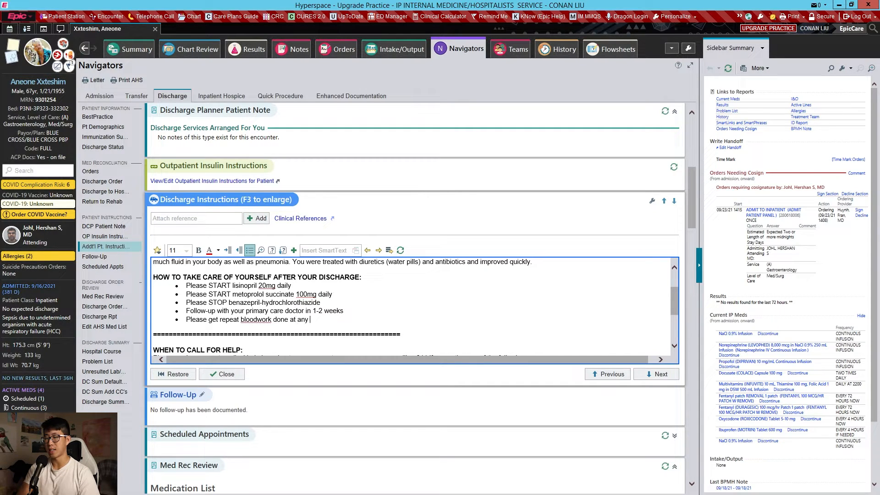
pyautogui.write('UC Davis ')
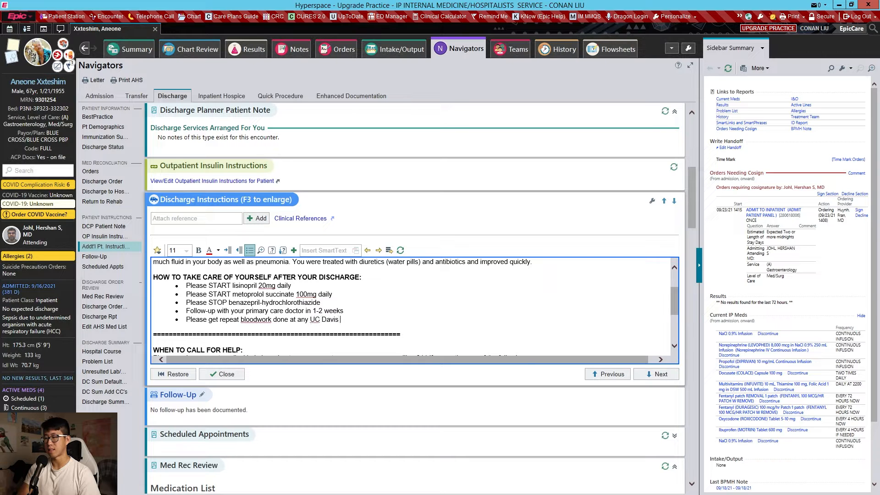
pyautogui.write('lab in 5 days')
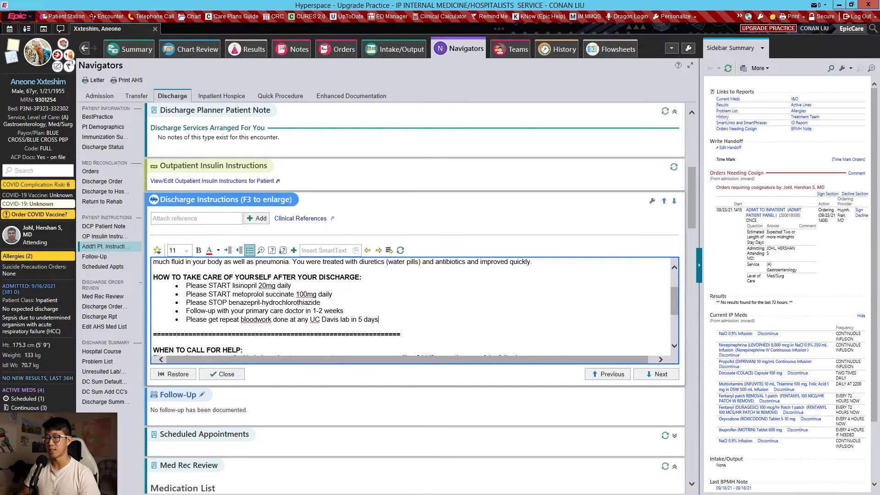
# - Replace the placeholder bullet under when to call for help with "Worsening leg swelling, weight gain." and close the discharge instructions
pyautogui.press('F2')
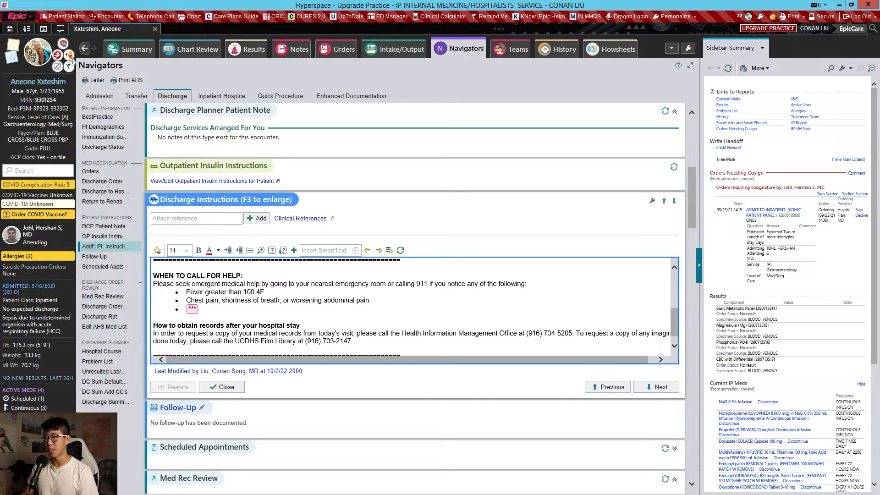
pyautogui.click(266, 292)
pyautogui.press('F2')
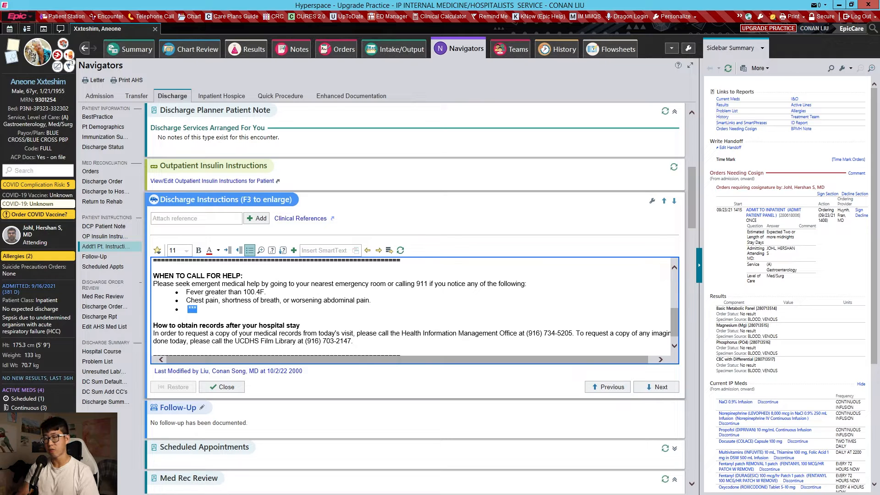
pyautogui.write('Worsening le')
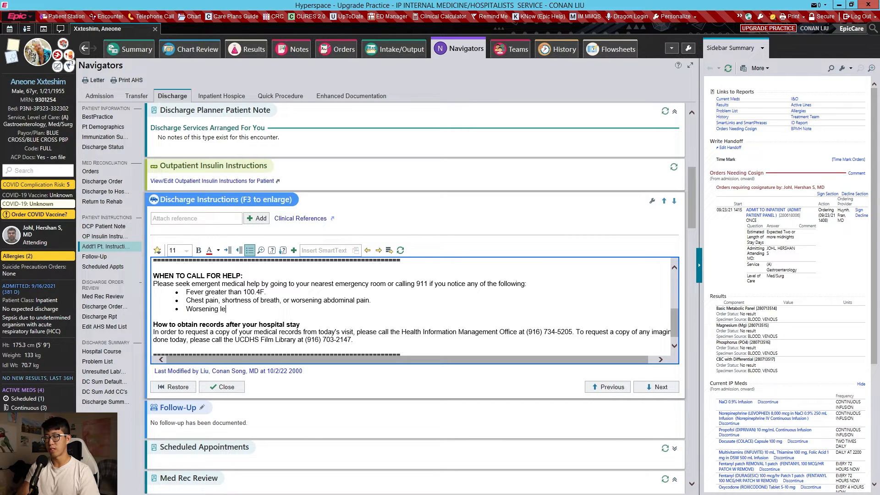
pyautogui.write('g swelling ')
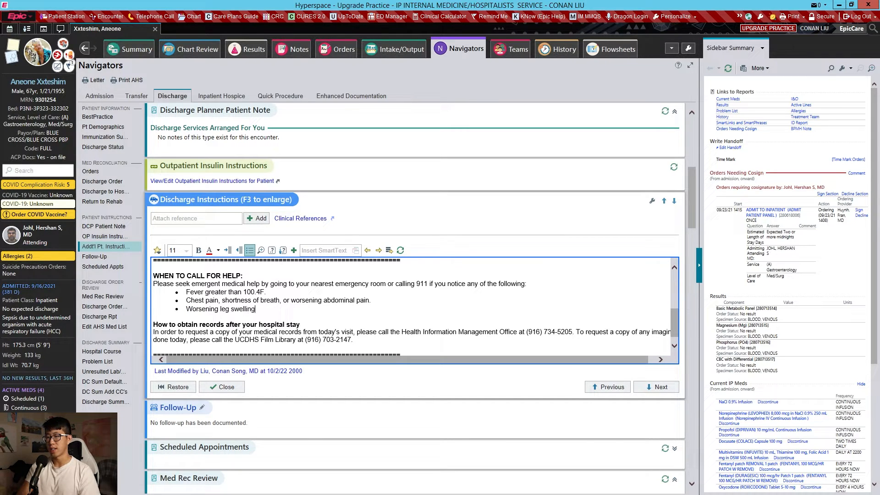
pyautogui.write(', weight gain.')
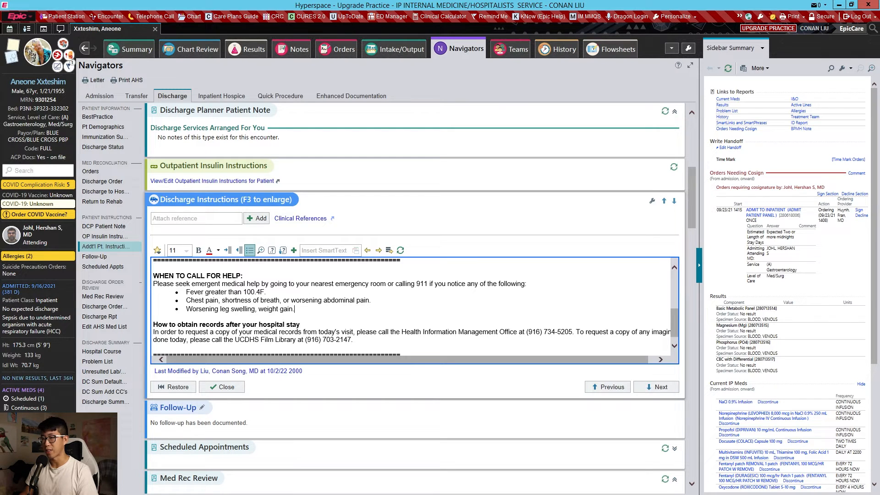
pyautogui.press('F9')
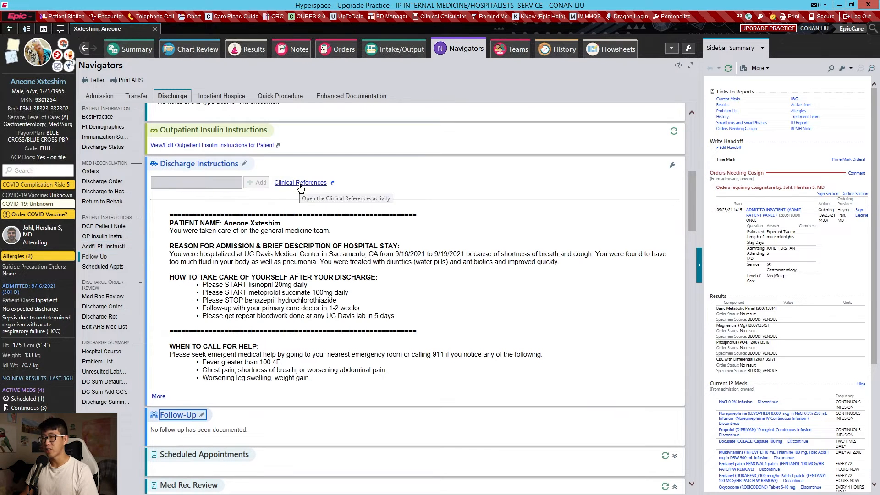
# - Open Clinical References from the discharge instructions and search the additional documents for "heart failure"
pyautogui.click(300, 183)
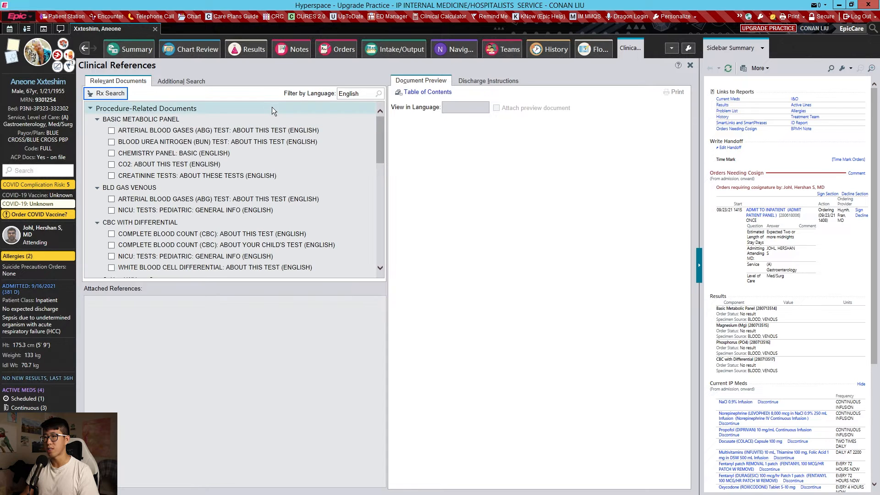
pyautogui.click(184, 83)
pyautogui.write('h')
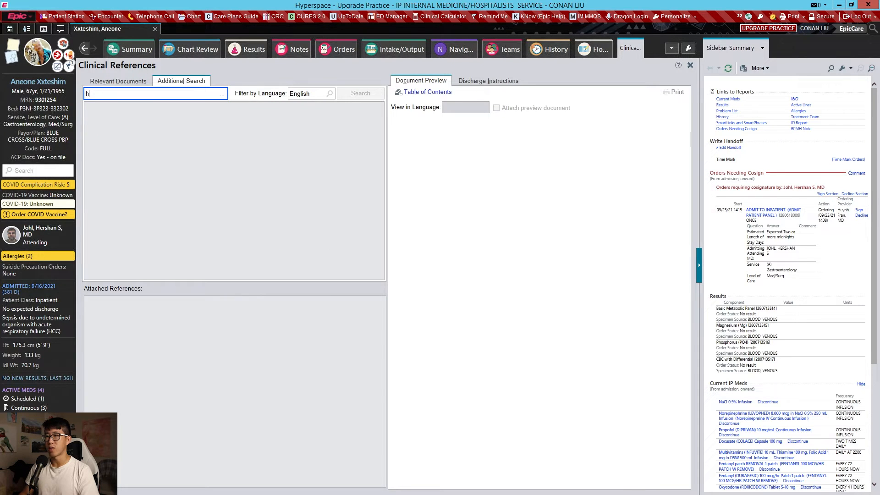
pyautogui.write('eart failure')
pyautogui.press('Return')
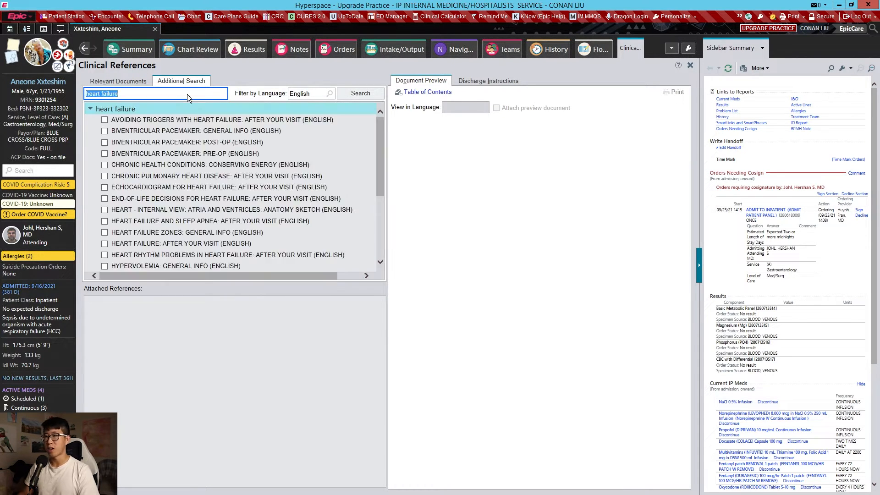
# - Preview and attach the English document "HEART FAILURE: AFTER YOUR VISIT", and return to the discharge navigator
pyautogui.click(181, 243)
pyautogui.scroll(-10, 538, 298)
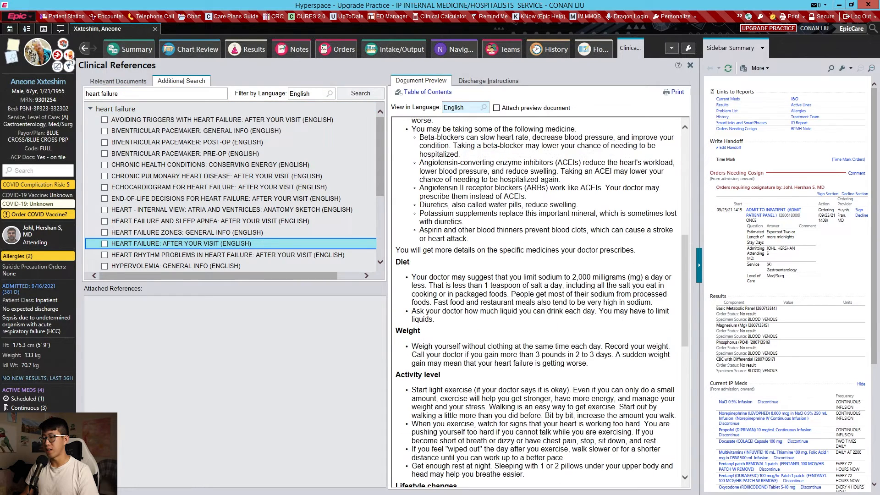
pyautogui.scroll(7, 527, 284)
pyautogui.click(105, 244)
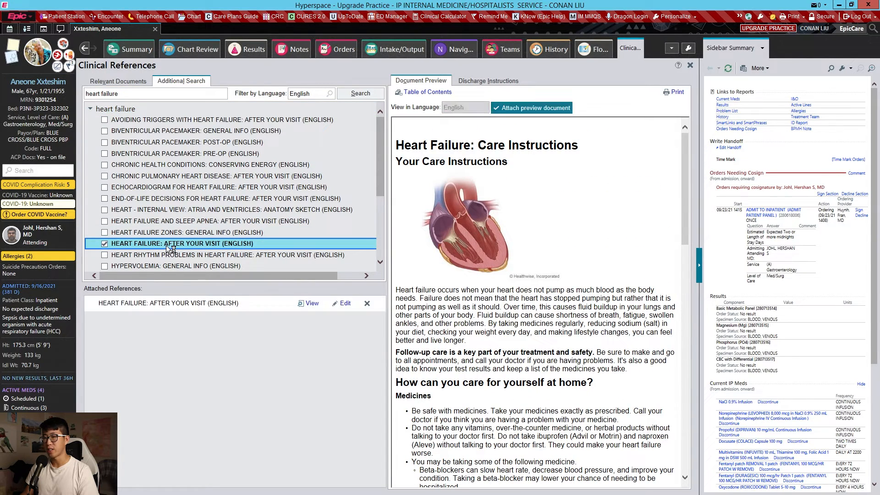
pyautogui.click(454, 50)
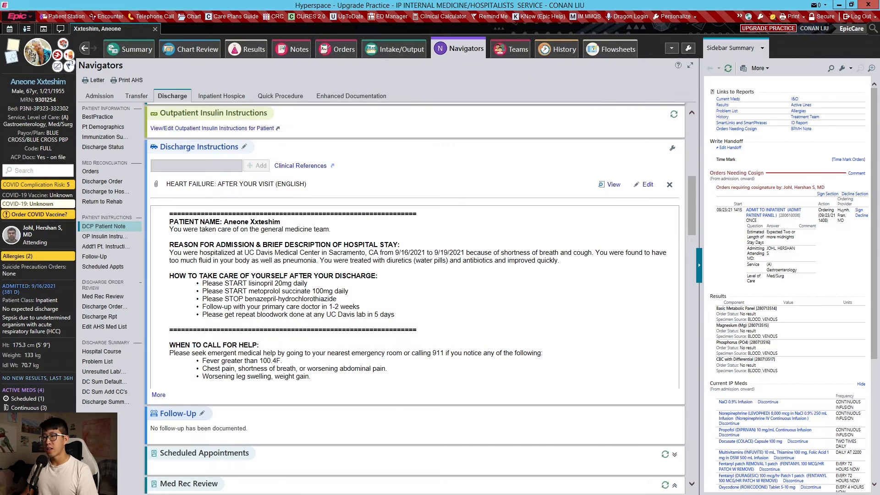
# - Add a follow-up with the patient's PCP, set to go to the visit in 1 week
pyautogui.click(195, 417)
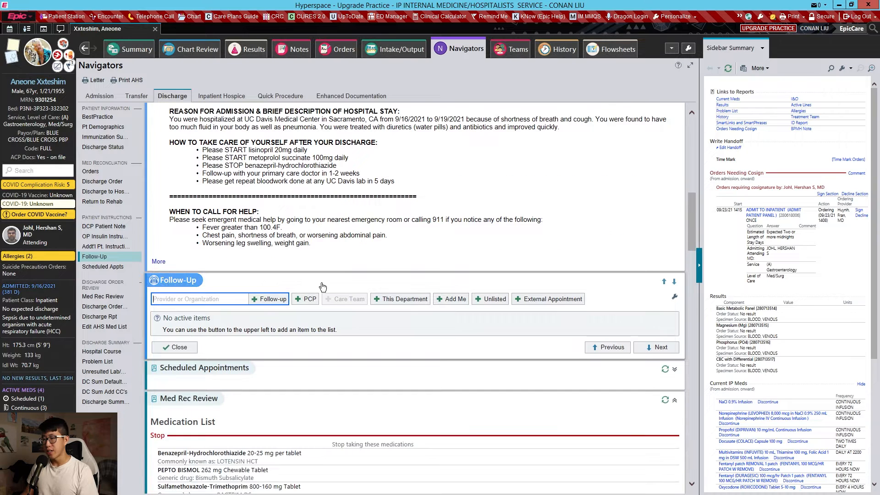
pyautogui.click(312, 301)
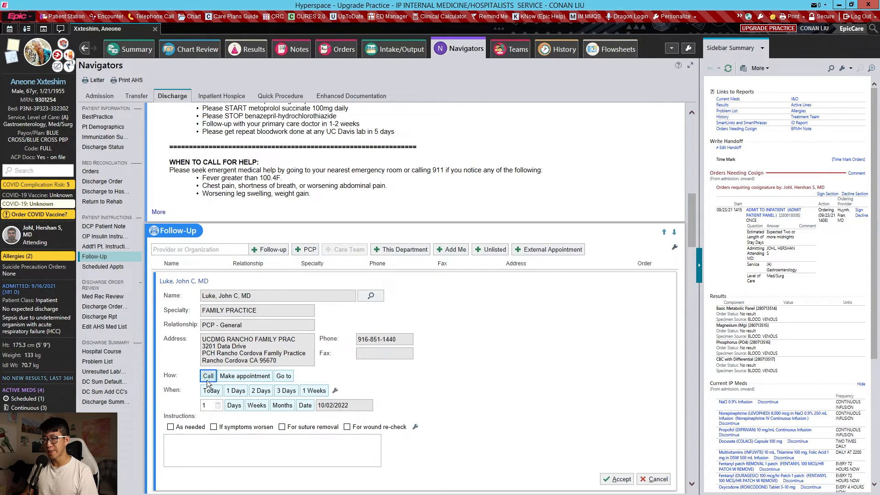
pyautogui.scroll(-1, 211, 380)
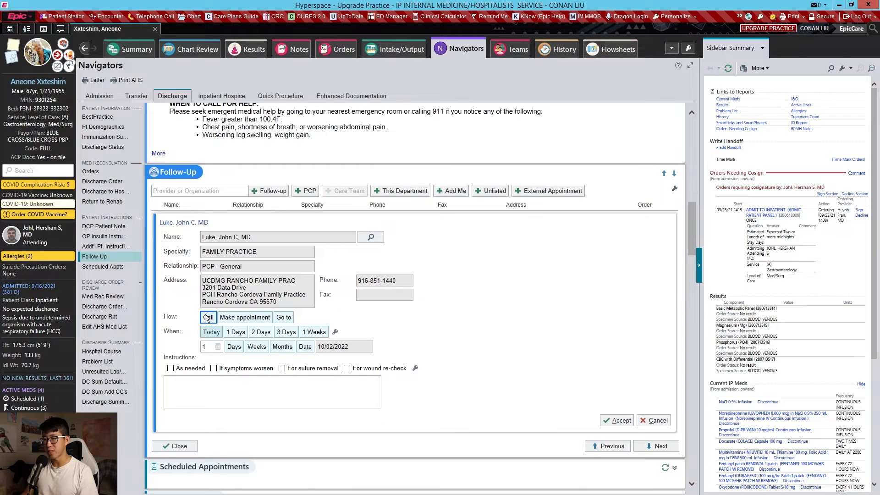
pyautogui.click(287, 320)
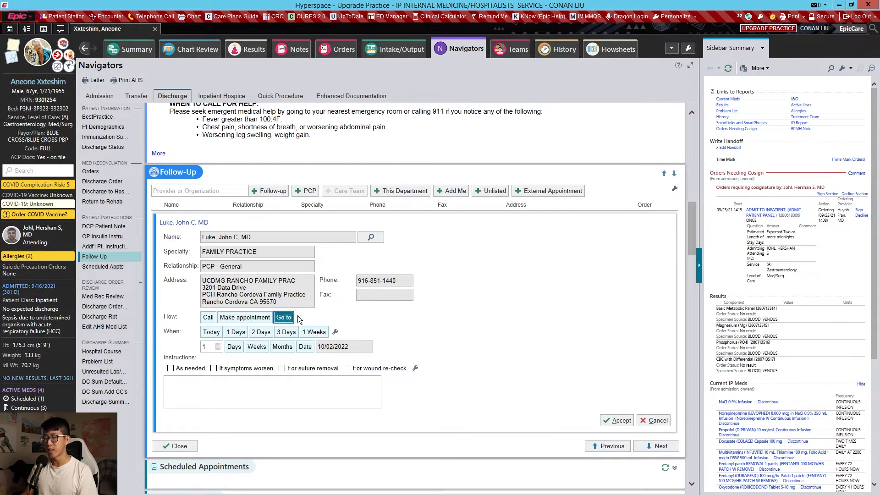
pyautogui.click(314, 332)
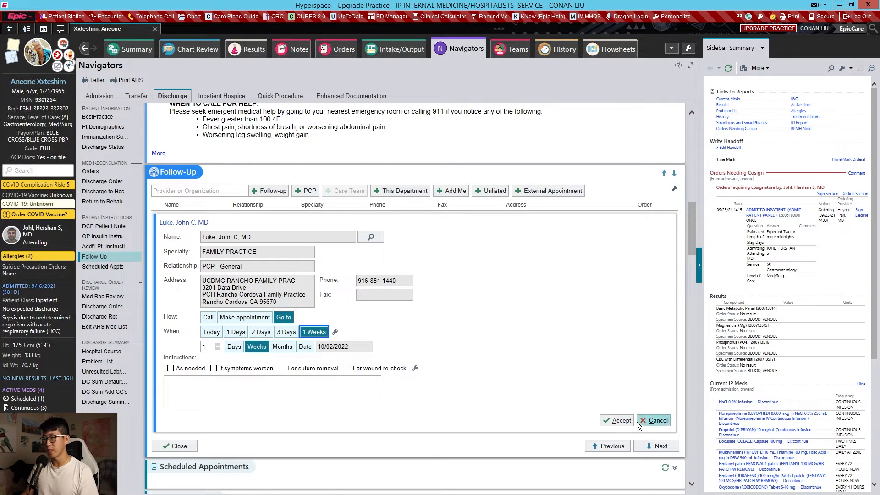
# - Add the current department, EMERGENCY - PAVILION, as a "Go to" follow-up with the instructions "As needed" and "If symptoms worsen"
pyautogui.click(413, 193)
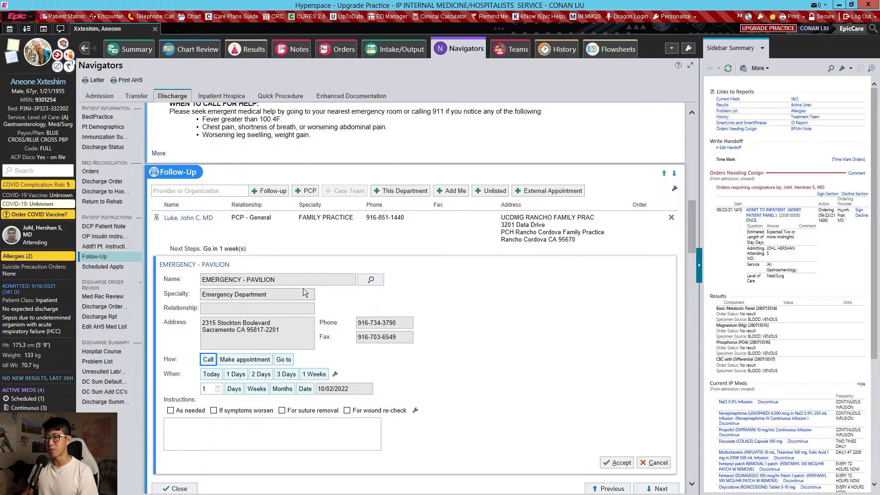
pyautogui.click(294, 362)
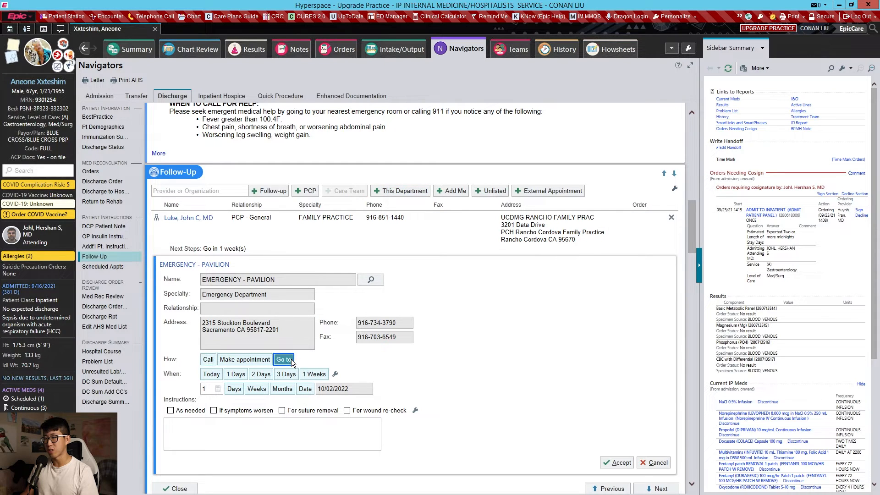
pyautogui.click(188, 411)
pyautogui.click(248, 412)
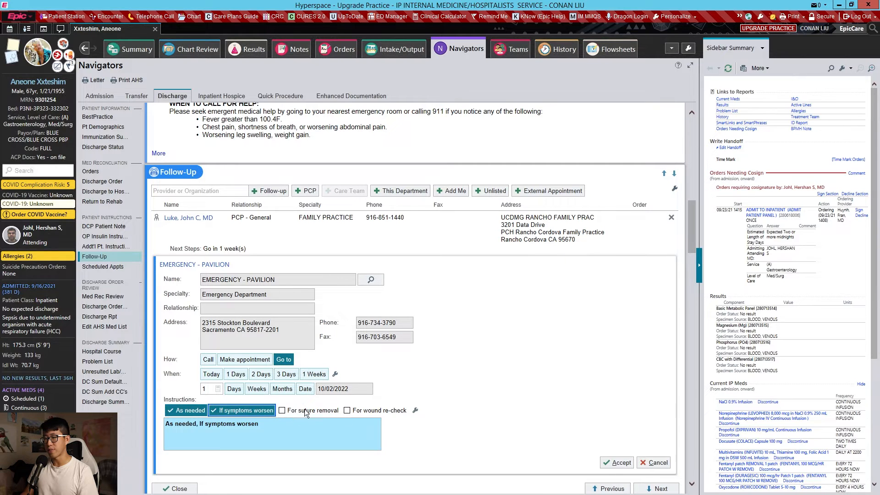
pyautogui.click(616, 462)
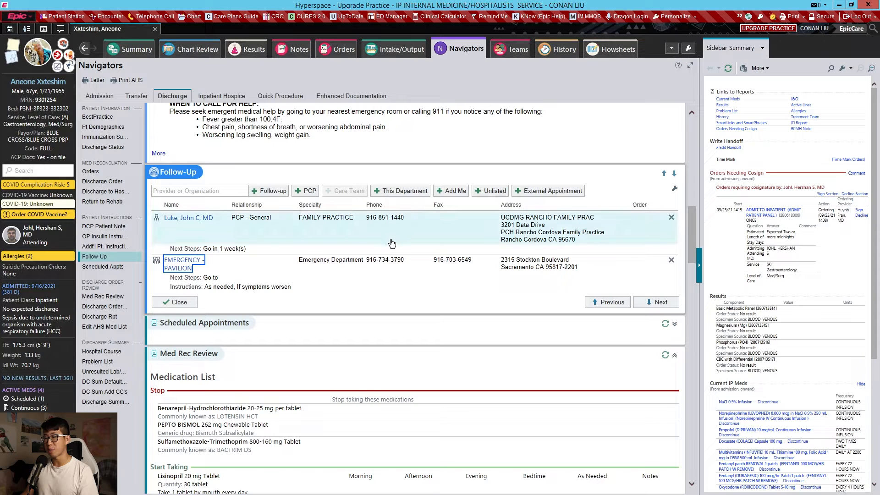
# - Open the After Hospital Summary for printing and examine its medication changes, next steps, and activity, diet and equipment instructions
pyautogui.click(133, 80)
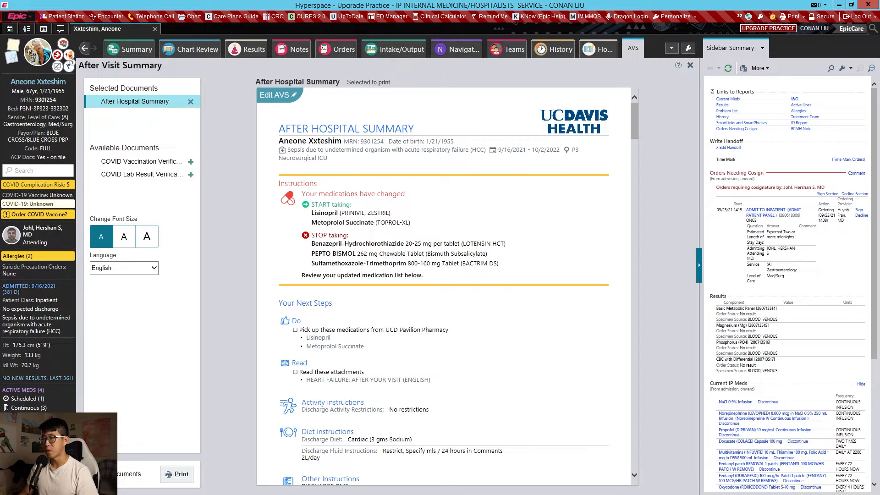
pyautogui.scroll(-3, 324, 251)
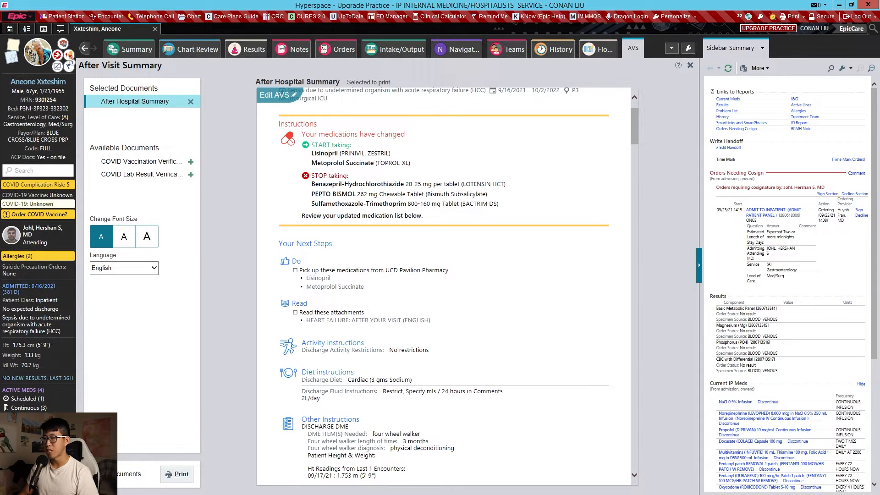
pyautogui.scroll(-3, 362, 274)
pyautogui.moveTo(315, 252); pyautogui.dragTo(399, 262)
pyautogui.click(399, 264)
pyautogui.scroll(-3, 399, 263)
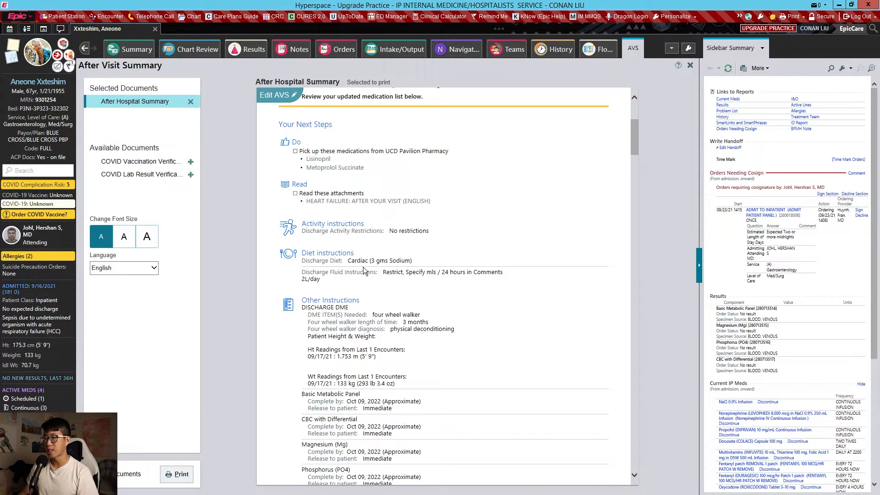
pyautogui.scroll(-3, 440, 284)
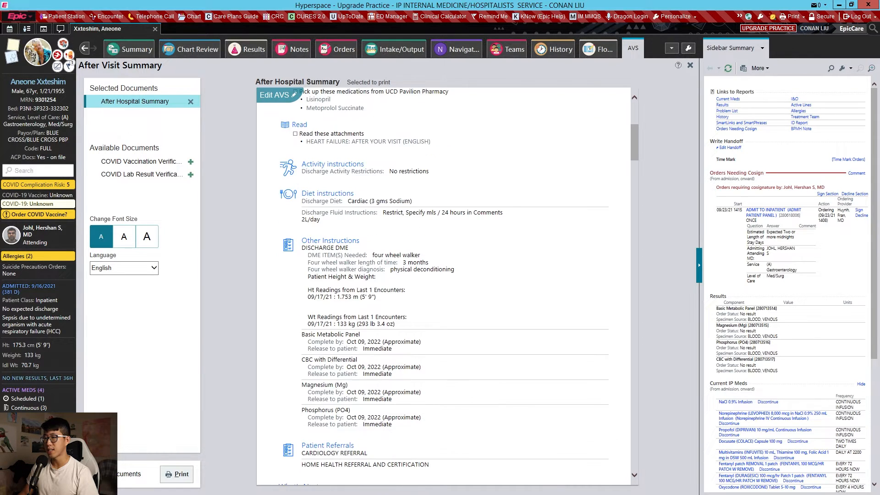
pyautogui.moveTo(301, 247); pyautogui.dragTo(378, 277)
pyautogui.click(383, 282)
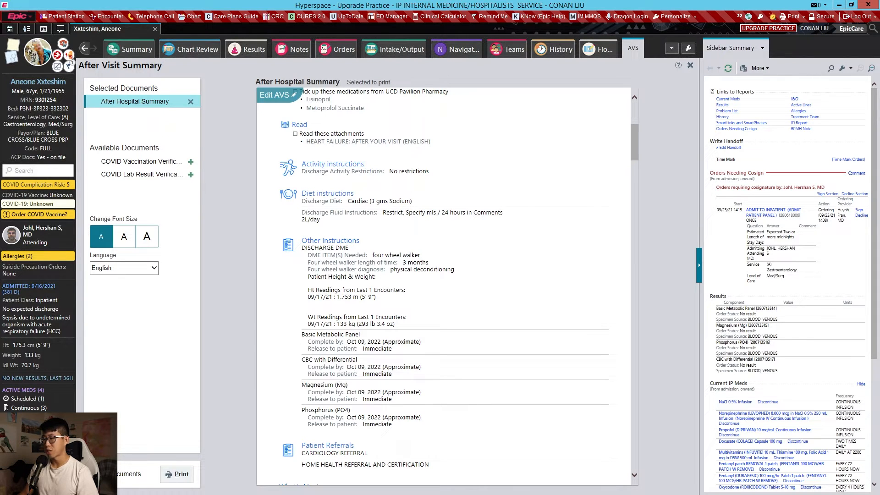
# - Examine the After Hospital Summary's lab orders, patient referrals, follow-up destinations and detailed medication list
pyautogui.scroll(-3, 360, 401)
pyautogui.scroll(-3, 373, 339)
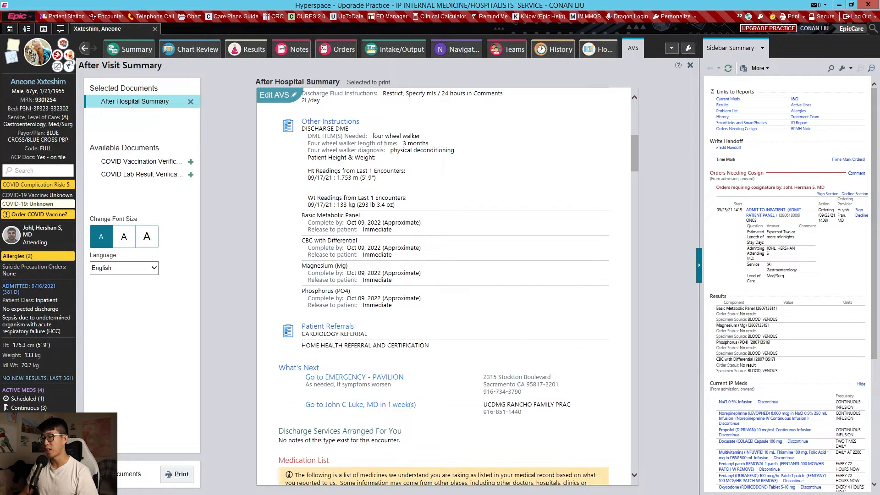
pyautogui.scroll(-3, 306, 265)
pyautogui.scroll(-3, 306, 265)
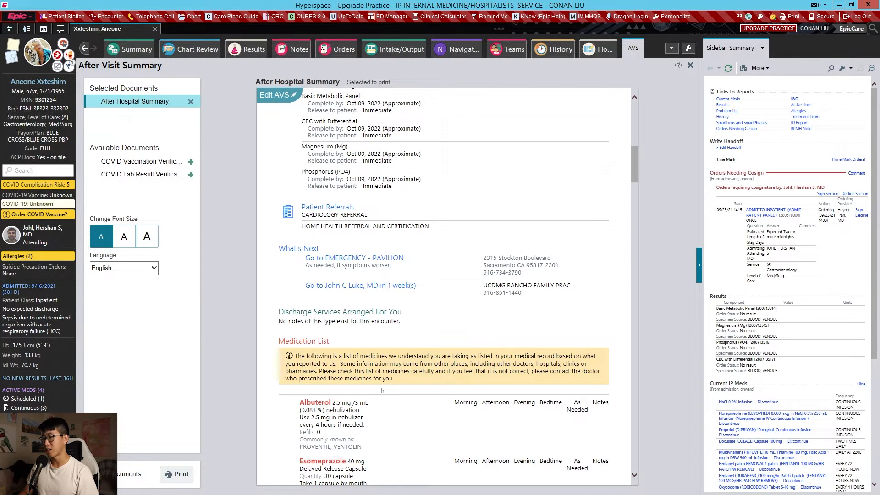
pyautogui.scroll(-6, 427, 280)
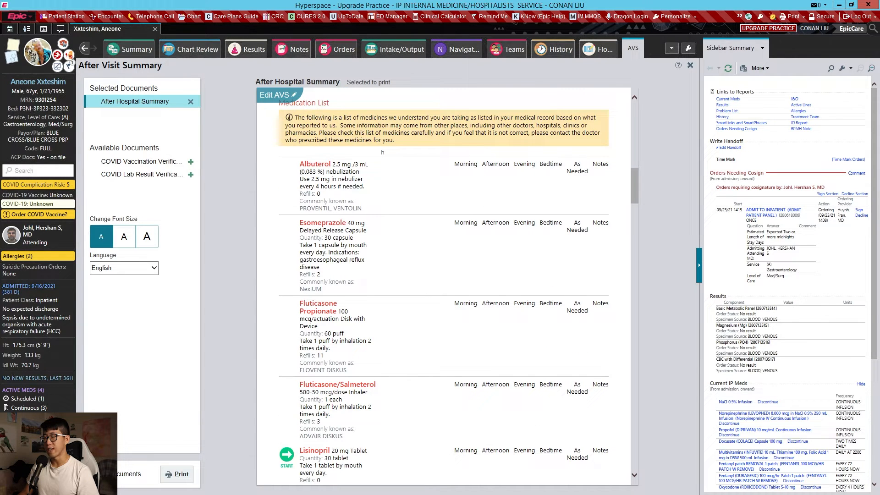
pyautogui.scroll(-3, 342, 147)
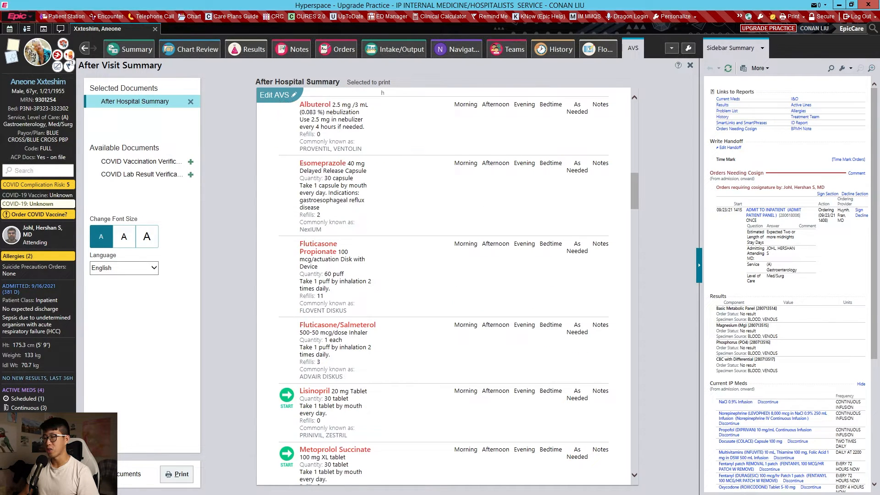
pyautogui.scroll(-2, 377, 364)
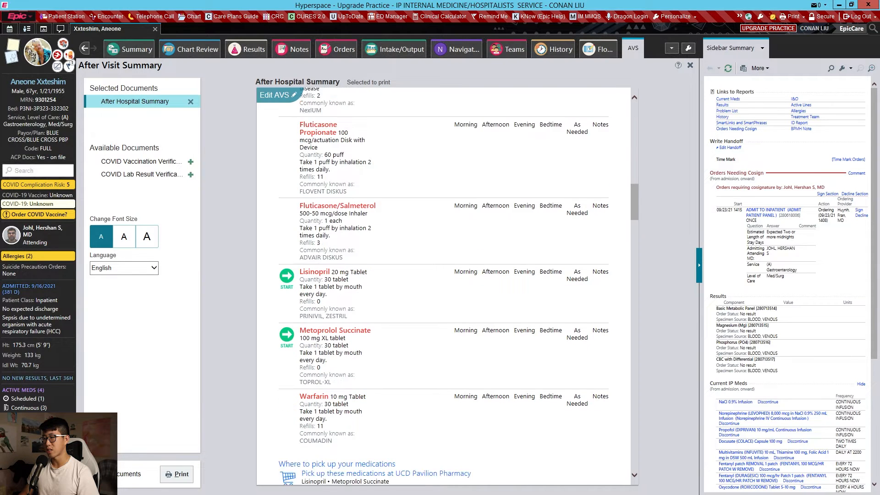
# - Examine the After Hospital Summary's medication list, pharmacy pickup details, latest vitals and written discharge instructions
pyautogui.scroll(6, 377, 364)
pyautogui.scroll(-4, 466, 285)
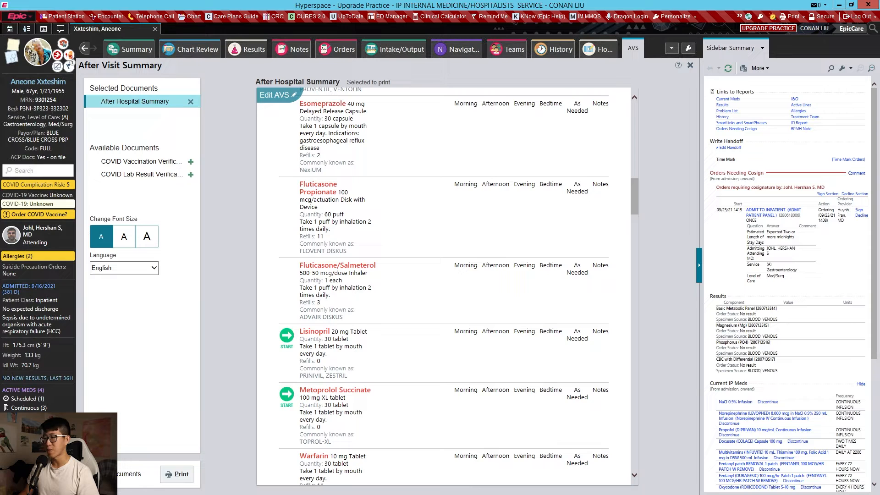
pyautogui.scroll(-5, 548, 330)
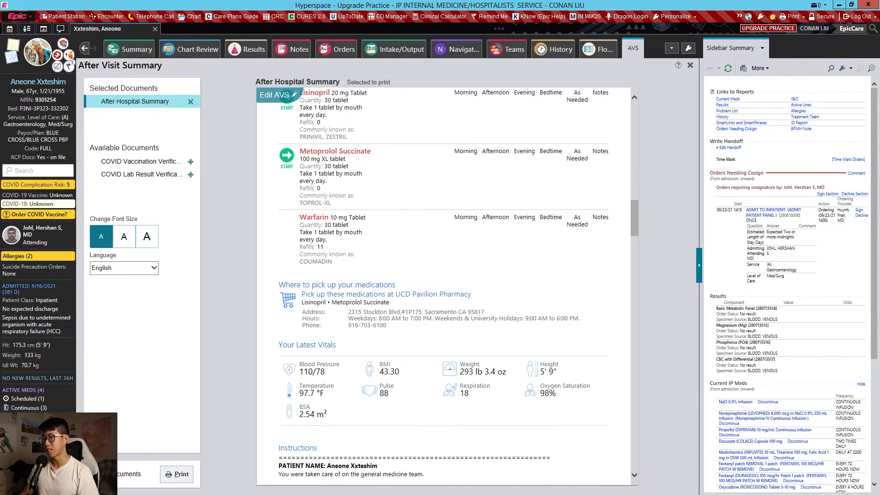
pyautogui.scroll(-3, 534, 289)
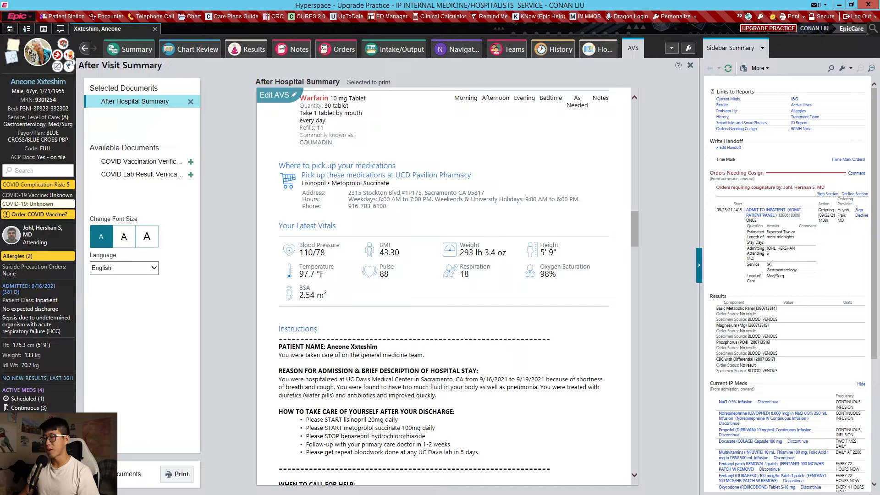
pyautogui.scroll(-1, 371, 199)
pyautogui.scroll(-2, 340, 185)
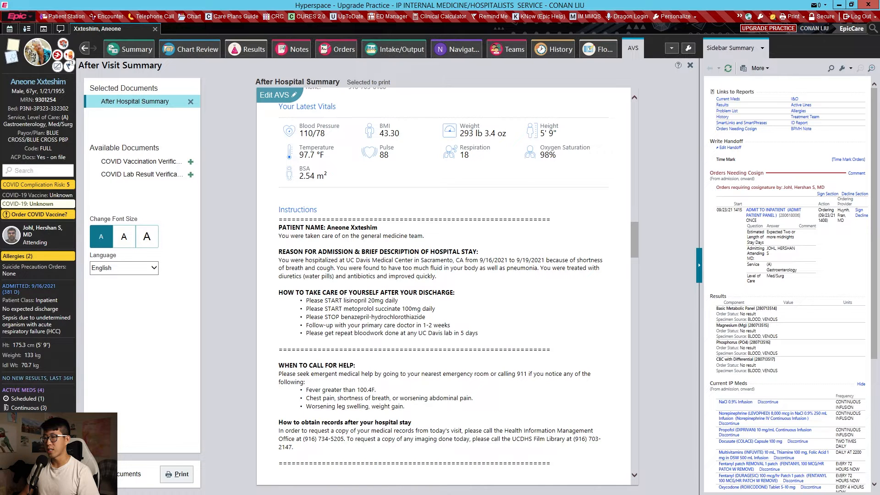
pyautogui.moveTo(317, 251); pyautogui.dragTo(469, 407)
pyautogui.click(470, 407)
pyautogui.scroll(-2, 435, 298)
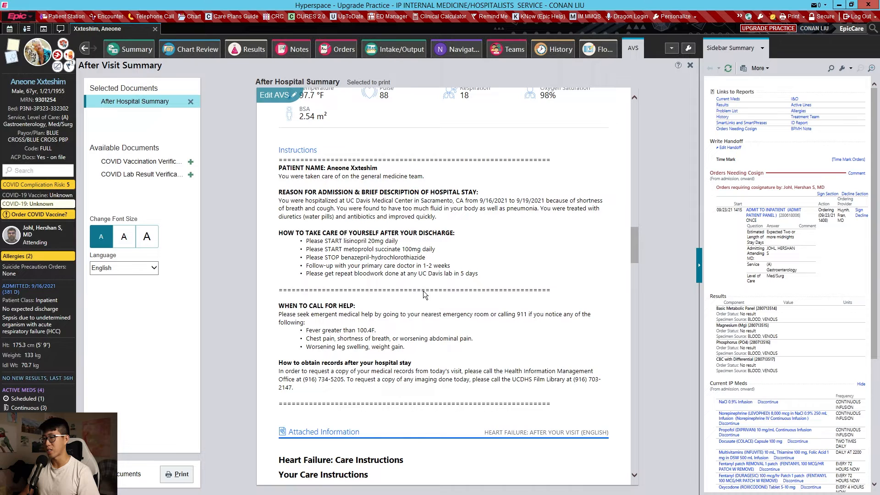
# - Examine the summary's attached heart failure care instructions and its closing sections, and close the summary
pyautogui.scroll(-10, 441, 298)
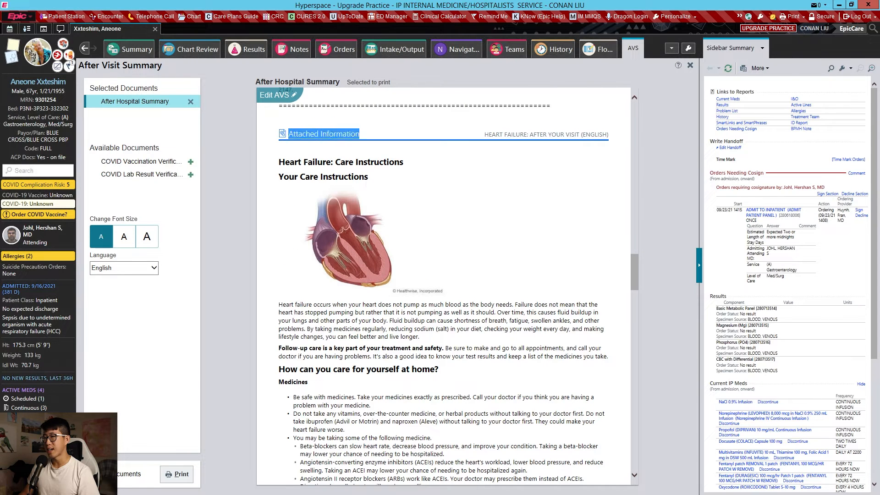
pyautogui.scroll(-2, 353, 137)
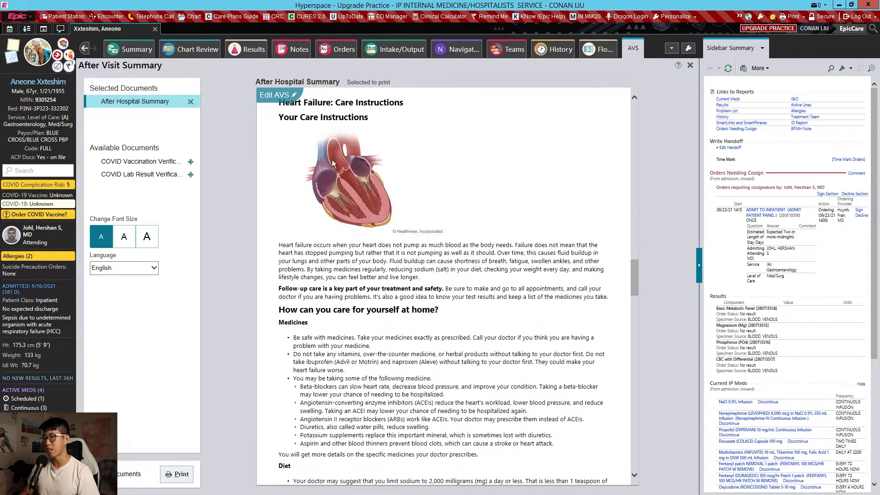
pyautogui.scroll(-20, 445, 284)
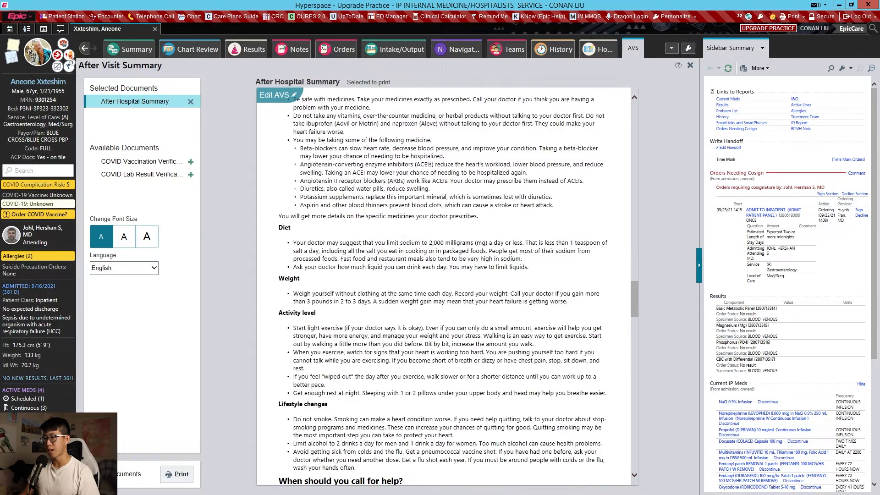
pyautogui.scroll(-20, 445, 284)
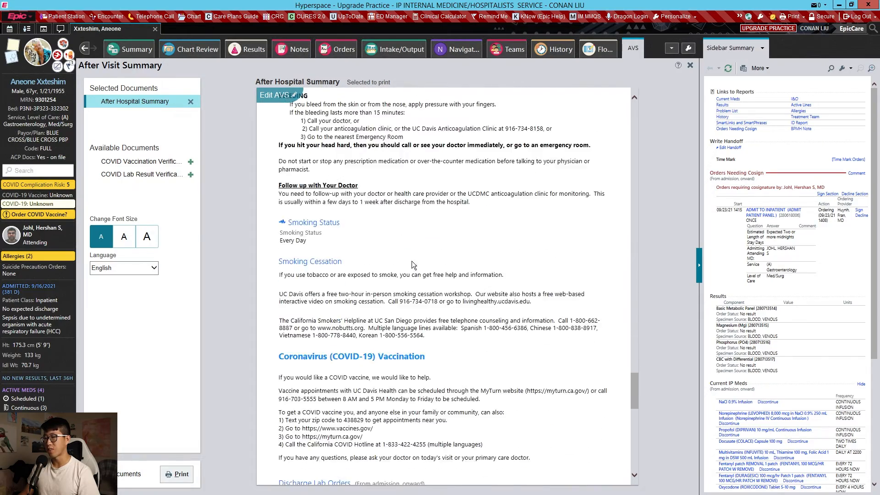
pyautogui.scroll(-8, 445, 284)
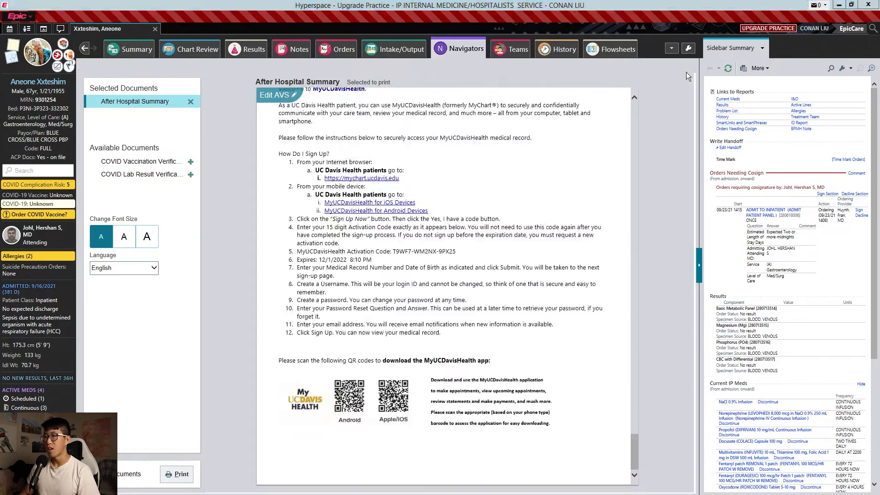
pyautogui.click(689, 65)
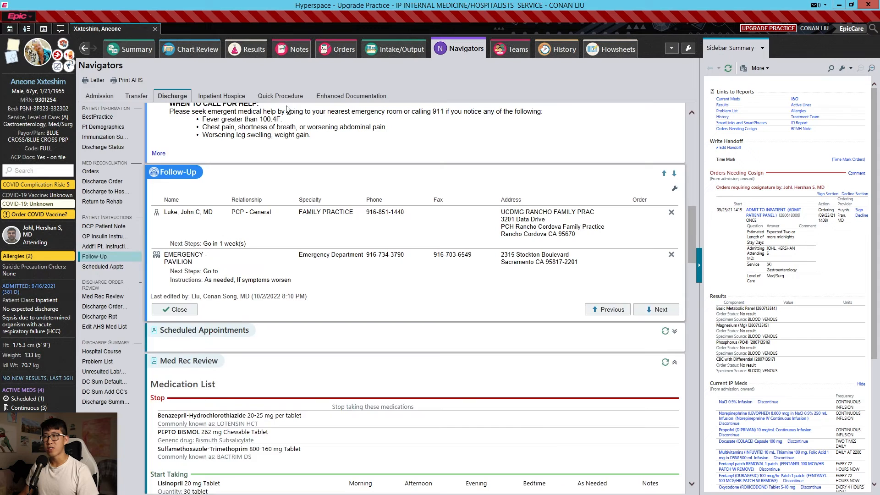
# - Add a DISCHARGE PATIENT order for today in the afternoon with Home as the destination
pyautogui.click(344, 51)
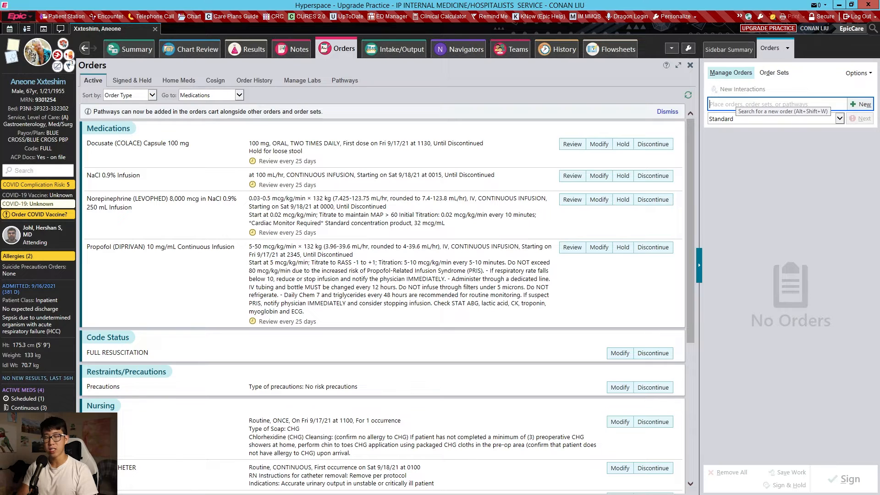
pyautogui.write('discharge')
pyautogui.press('Return')
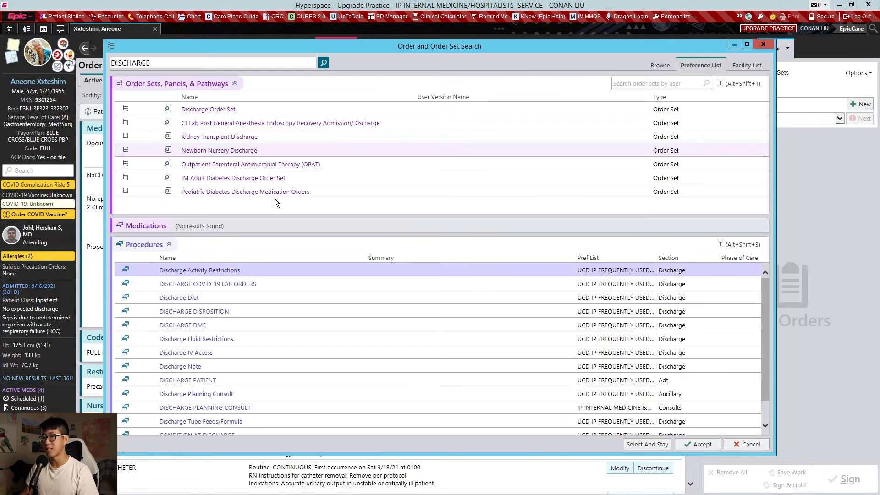
pyautogui.doubleClick(229, 383)
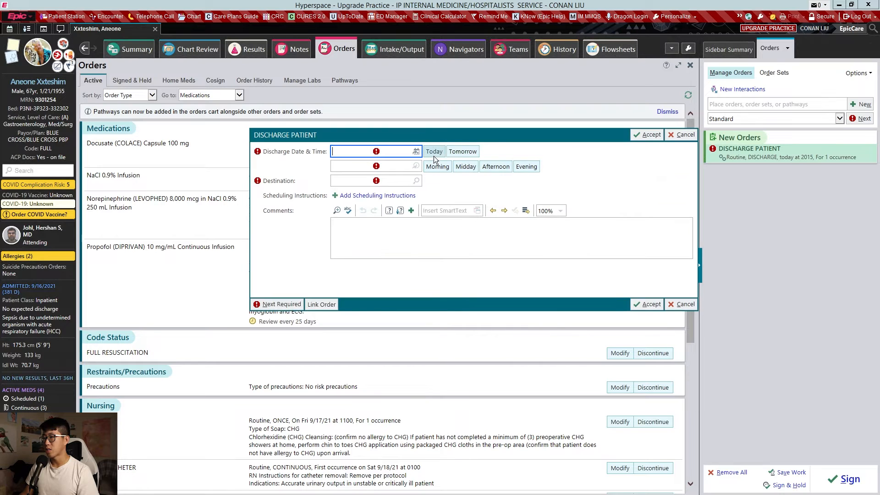
pyautogui.click(434, 156)
pyautogui.click(486, 169)
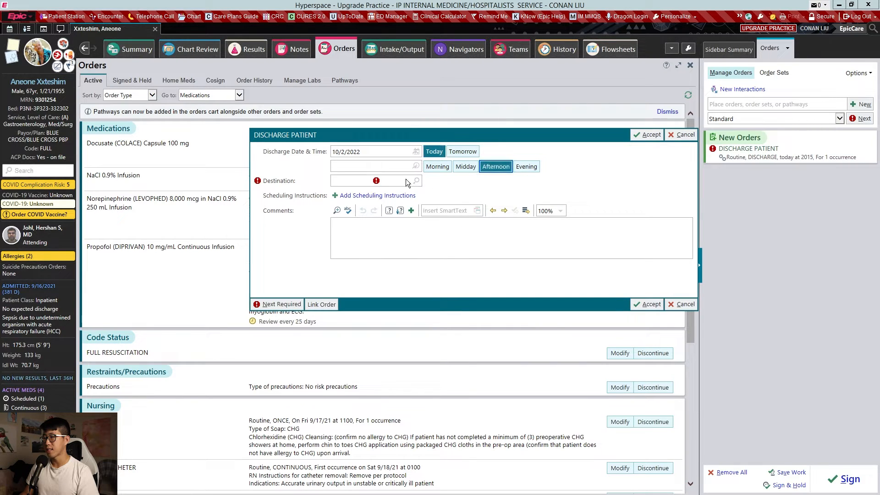
pyautogui.click(416, 180)
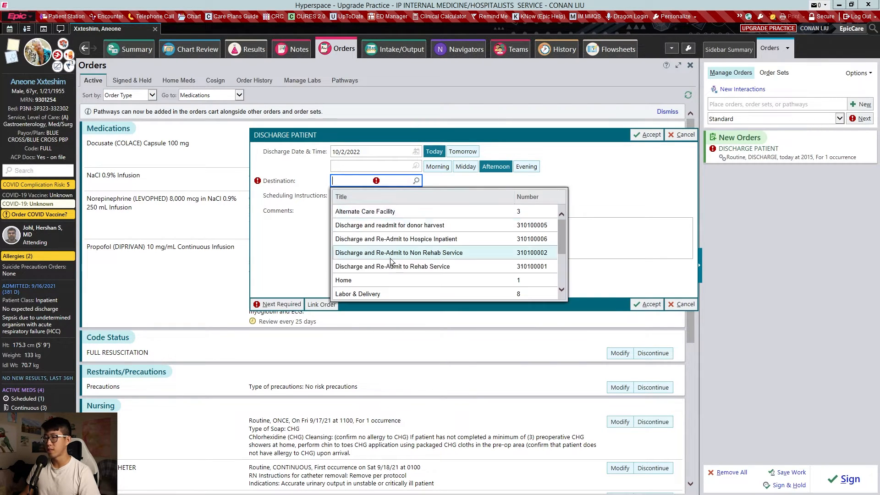
pyautogui.scroll(-5, 390, 258)
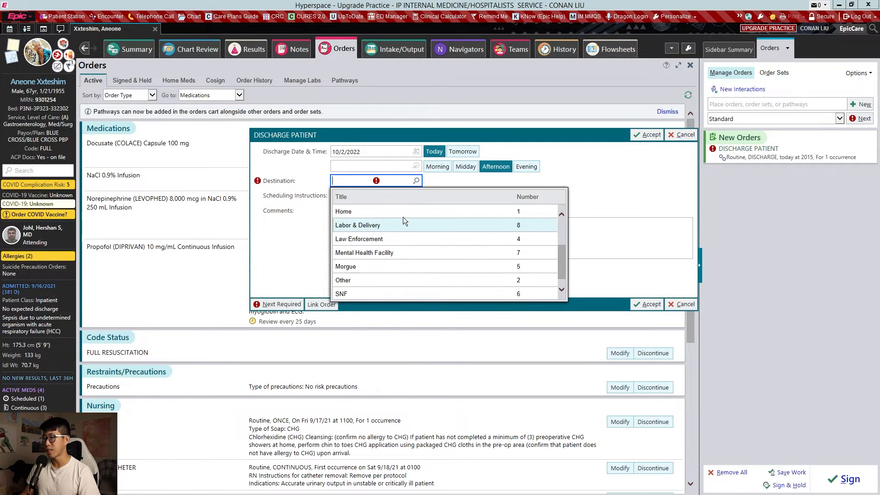
pyautogui.click(403, 211)
pyautogui.click(648, 134)
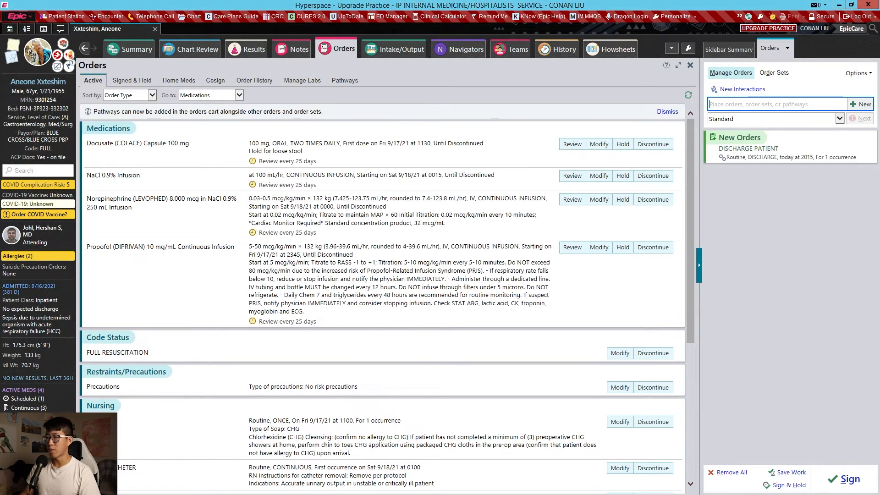
# - Add a DISCONTINUE IV order and sign it together with the discharge order
pyautogui.write('discontinue')
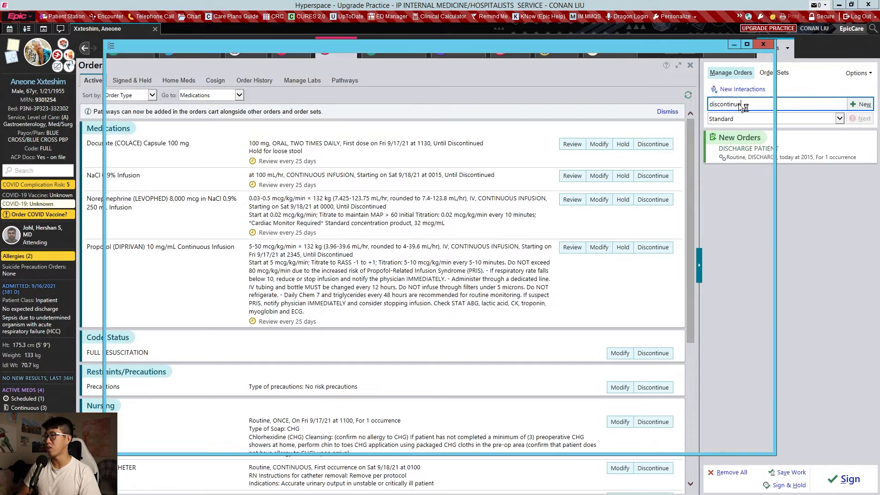
pyautogui.press('Return')
pyautogui.doubleClick(251, 231)
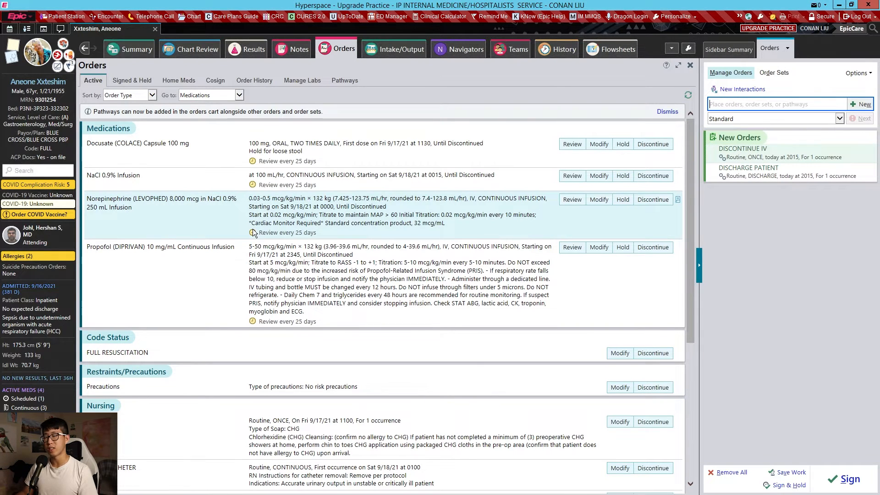
pyautogui.click(834, 482)
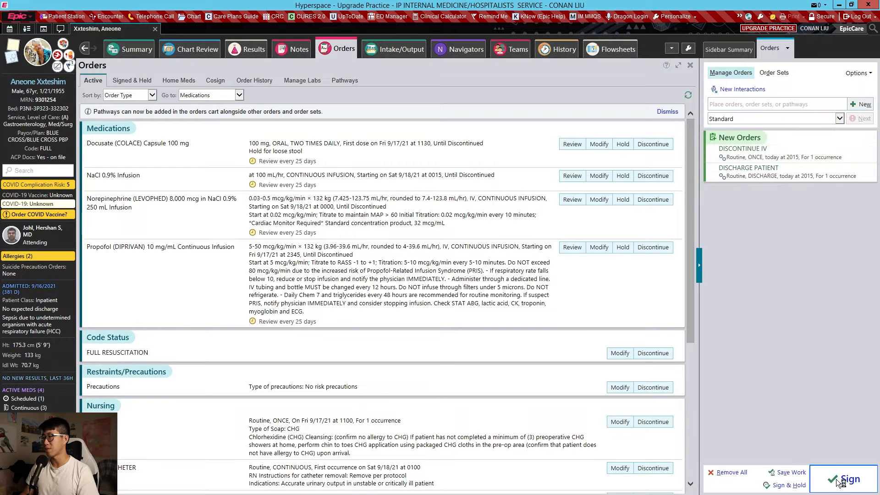
pyautogui.click(535, 338)
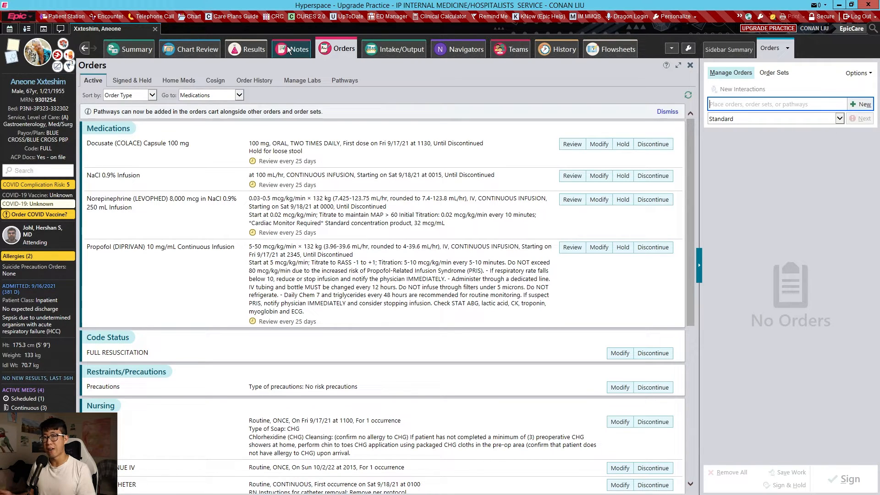
# - Start a new note in a widened note pane, set its type to Discharge Summary and enter the cosigner's name
pyautogui.click(287, 46)
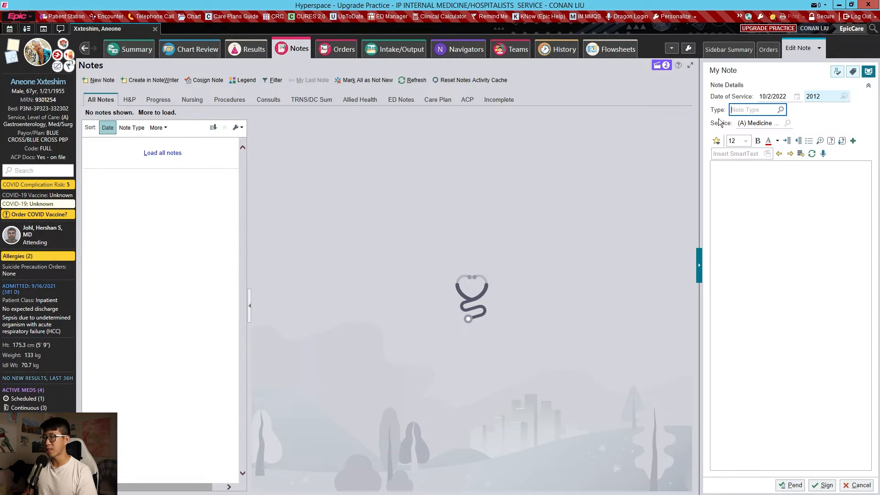
pyautogui.moveTo(698, 121); pyautogui.dragTo(573, 128)
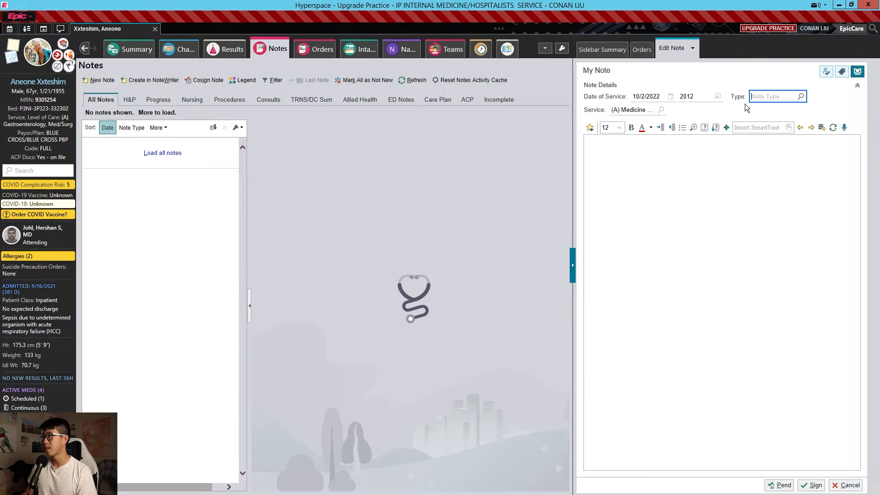
pyautogui.write('discharge')
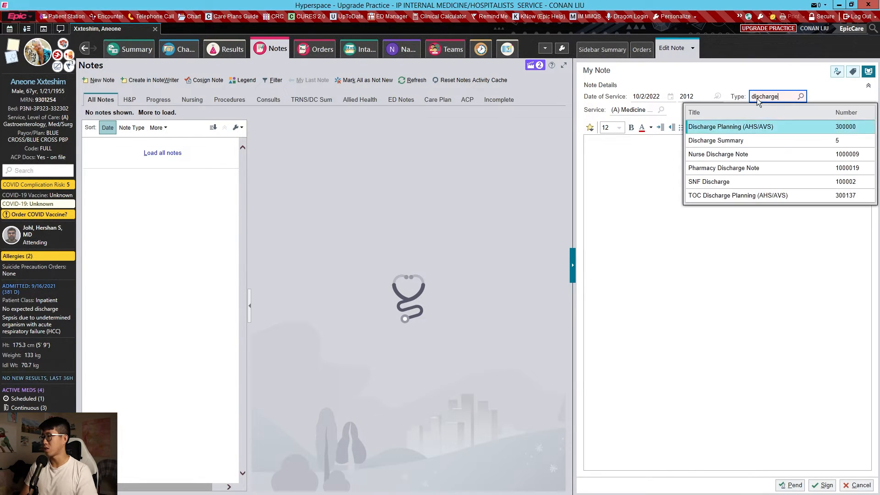
pyautogui.press('Down')
pyautogui.press('Return')
pyautogui.press('Tab')
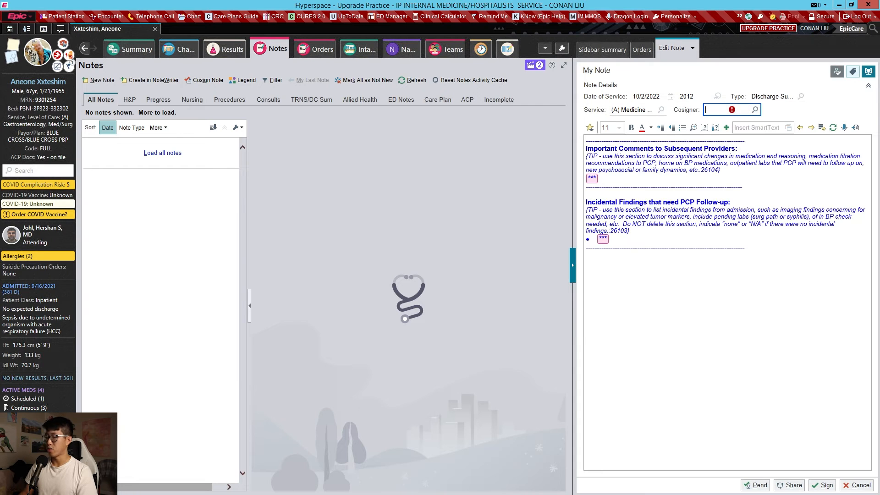
pyautogui.write('molla')
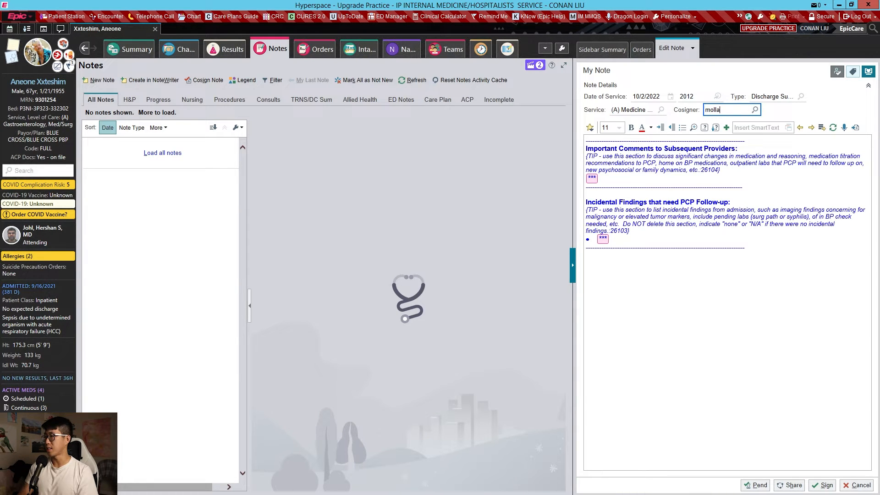
# - Replace the note's default text with the DCSUMM discharge summary template
pyautogui.press('Tab')
pyautogui.hotkey('ctrl', 'a')
pyautogui.press('Delete')
pyautogui.write('.dc')
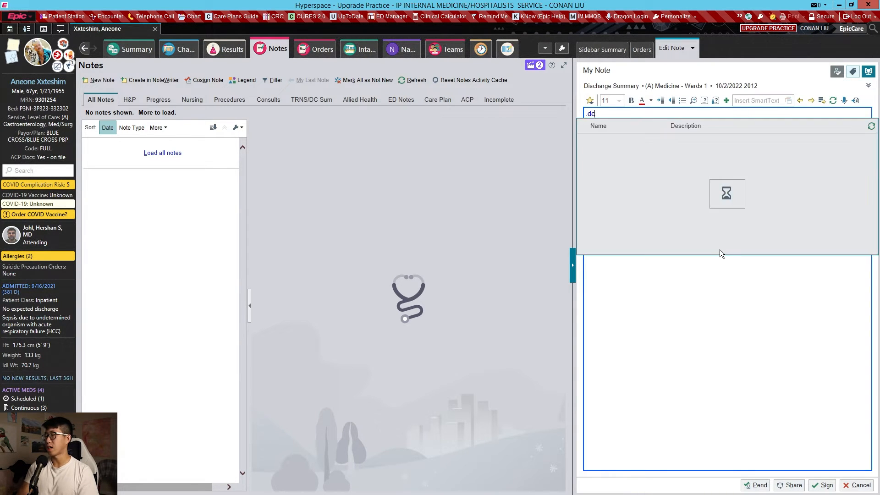
pyautogui.write('summ')
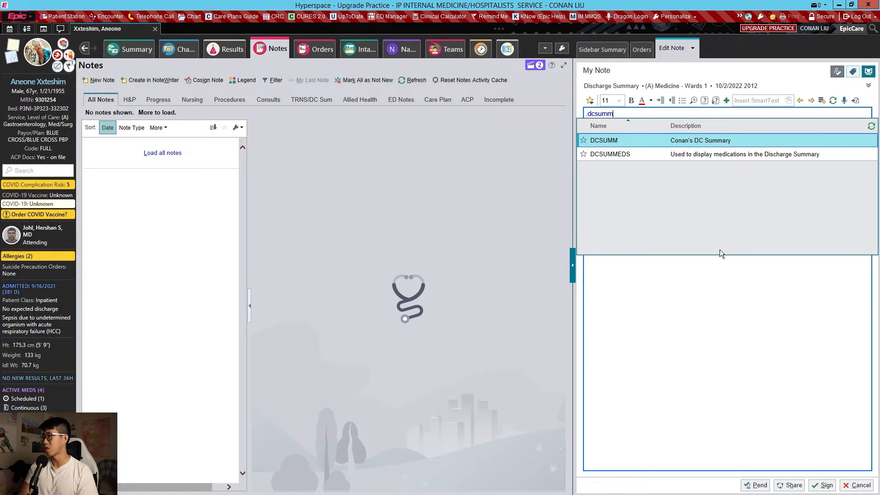
pyautogui.press('Return')
# - Set the note's discharge date to 9/19/2021 and its admitting service to General Medicine
pyautogui.scroll(15, 724, 284)
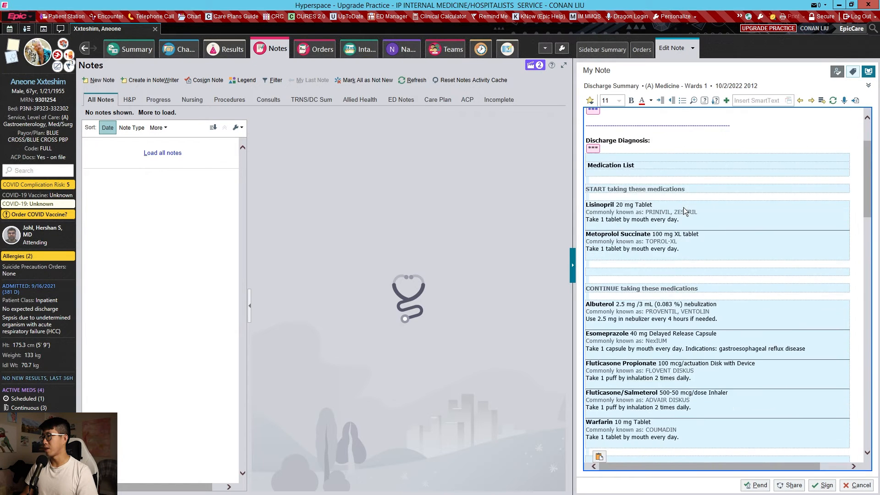
pyautogui.moveTo(674, 130); pyautogui.dragTo(633, 129)
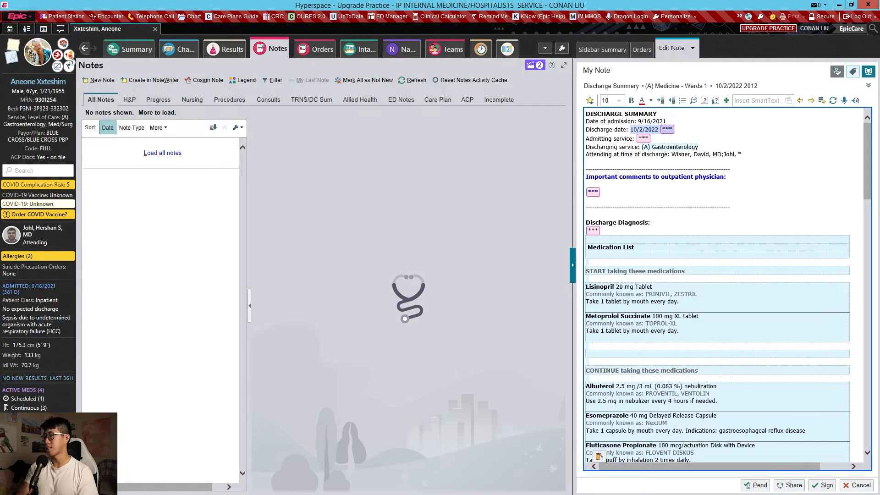
pyautogui.write('9/19/2021')
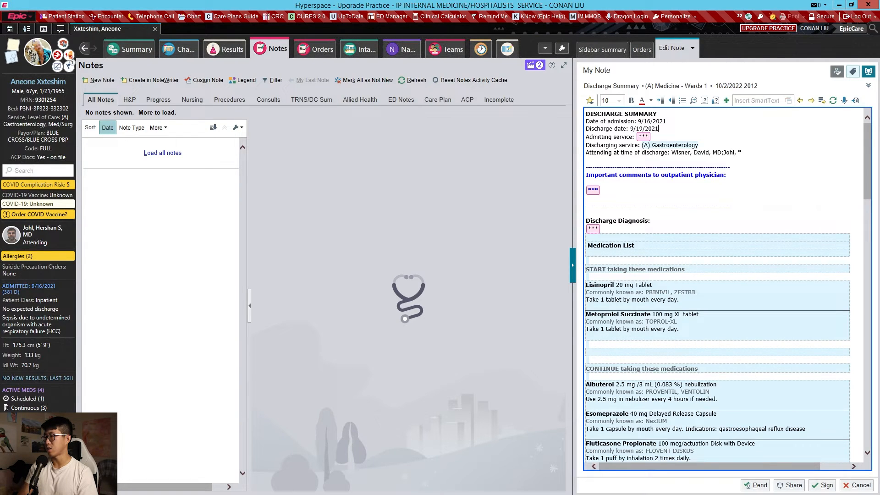
pyautogui.press('F2')
pyautogui.write('General m')
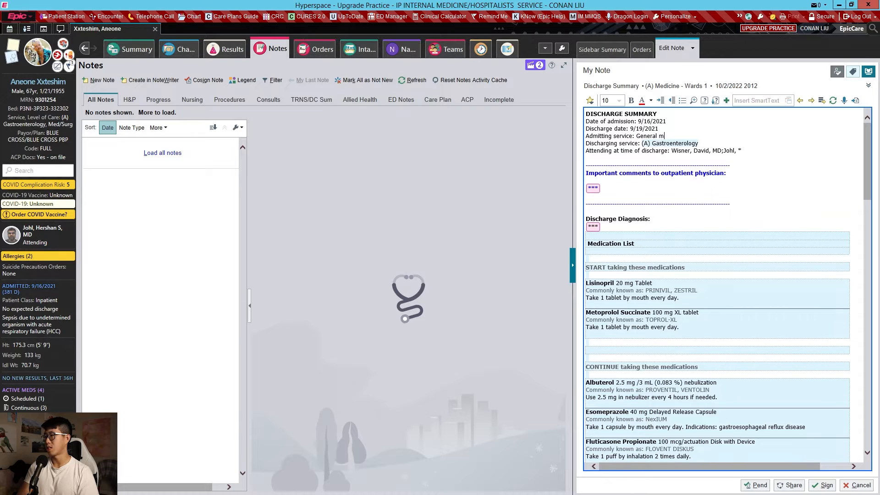
pyautogui.press('BackSpace')
pyautogui.write('Medicine')
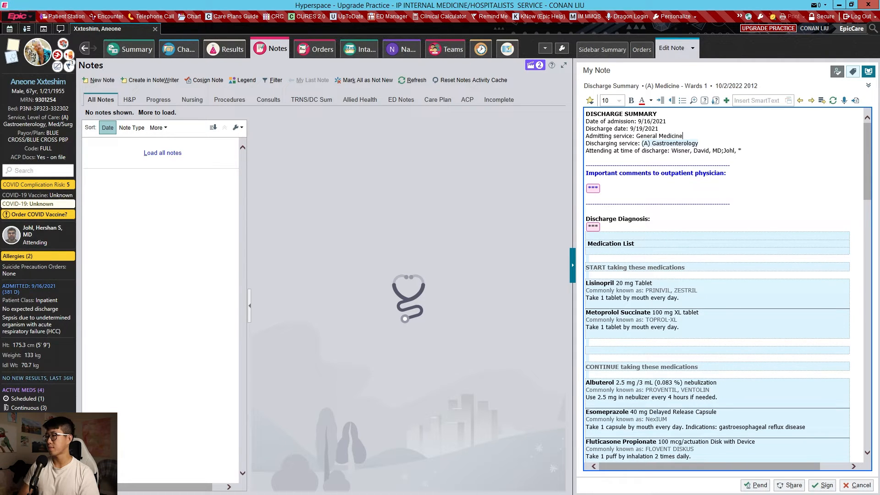
pyautogui.press('F2')
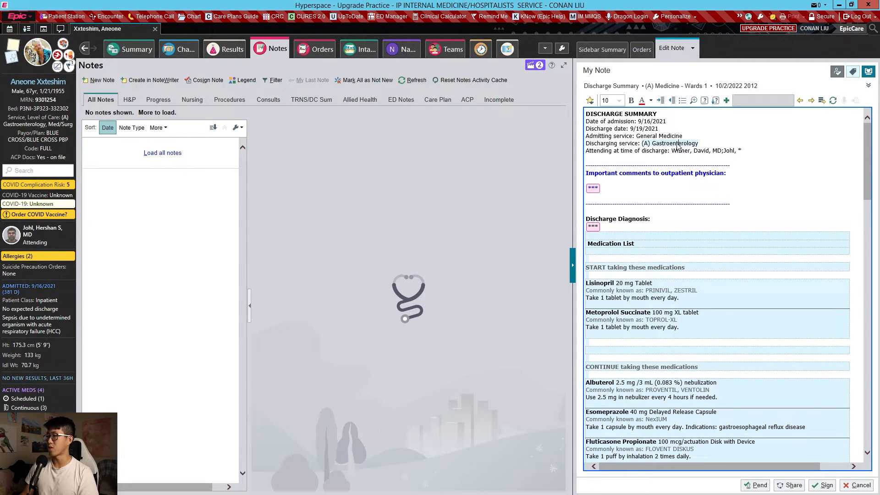
# - Set the note's discharging service to General Medicine
pyautogui.write('General Medicine')
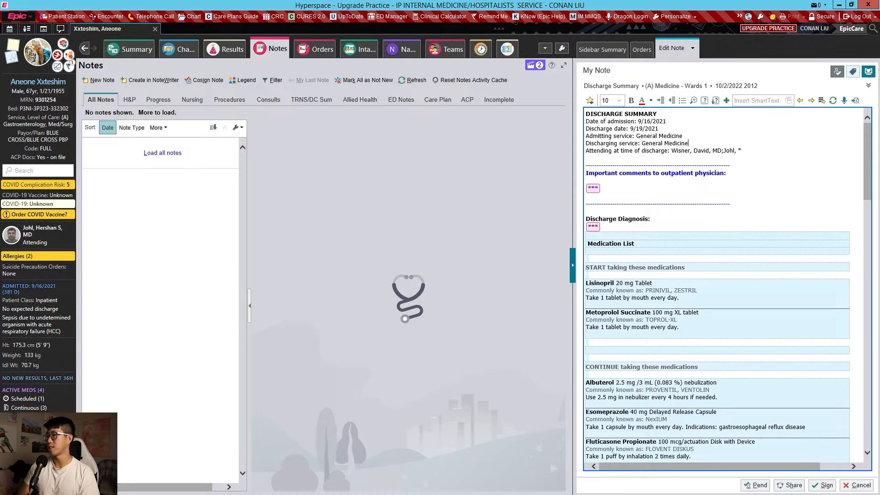
# - Write for the outpatient physician that the patient was admitted for heart failure exacerbation and CAP, was diuresed 20 lbs with IV lasix to dry weight of 220
pyautogui.press('F2')
pyautogui.write('Pat')
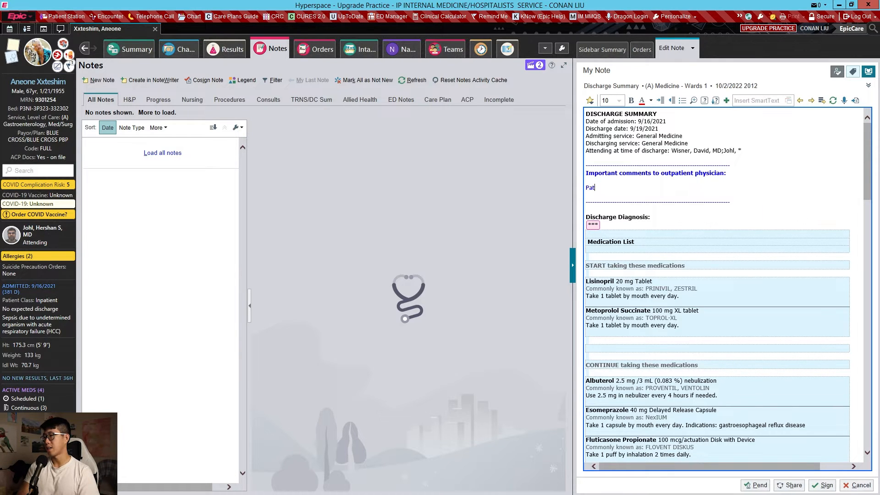
pyautogui.write('ient was admitted for')
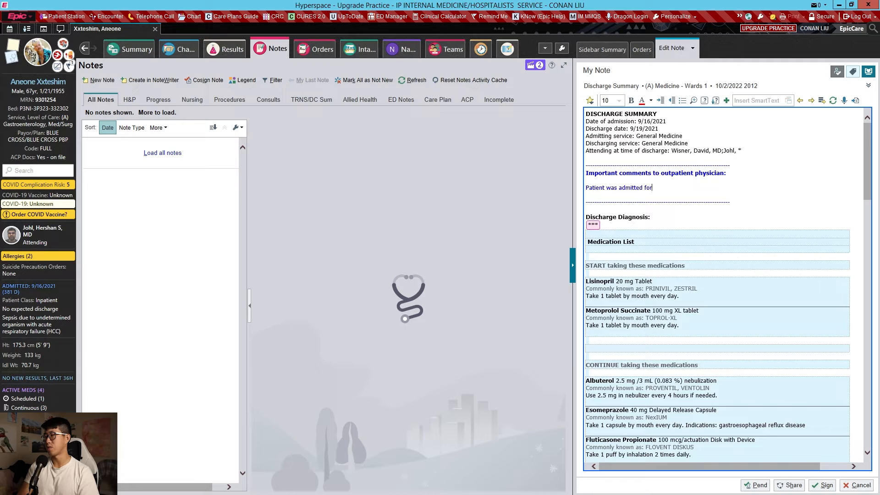
pyautogui.write(' heart failure exacerbation and SN')
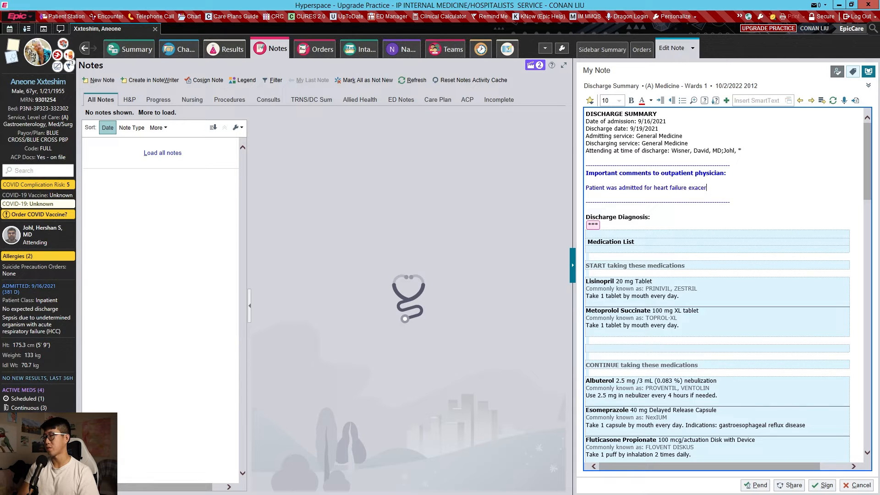
pyautogui.press('BackSpace')
pyautogui.press('BackSpace')
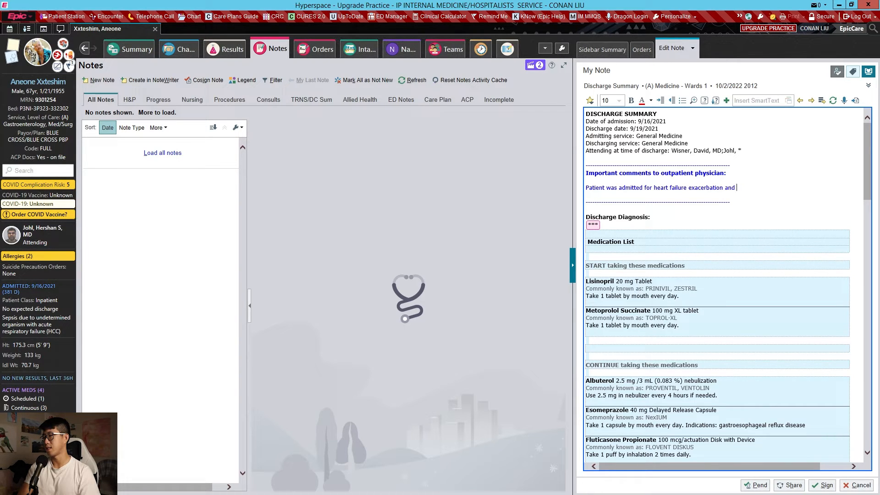
pyautogui.write('CAP, was diuresed ')
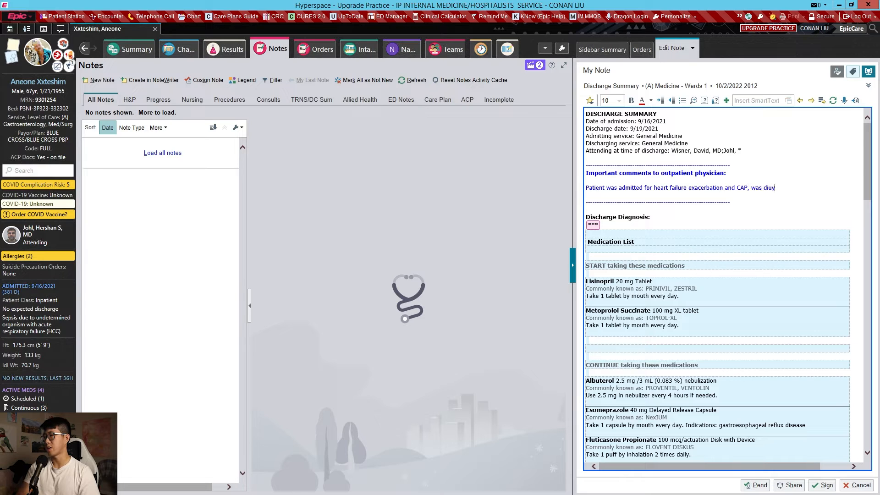
pyautogui.write('20 lbs with IV lasix')
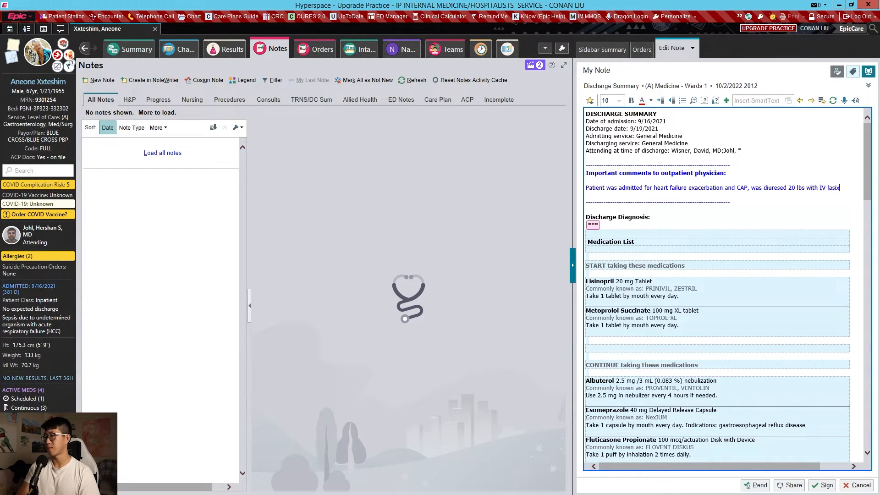
pyautogui.write(' down to dry weight o')
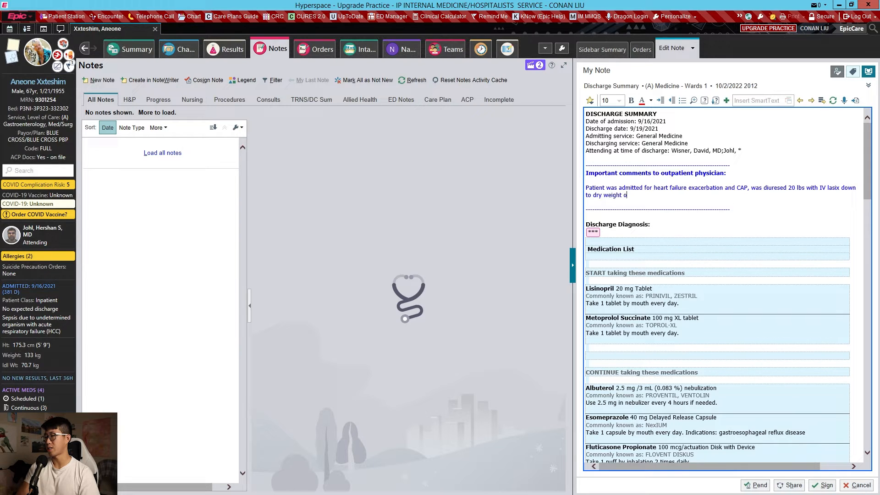
pyautogui.write('f 220 lb')
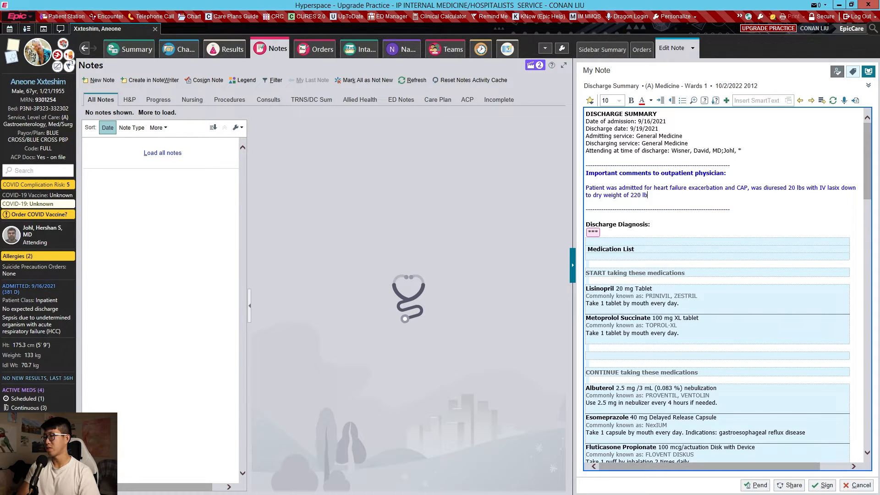
pyautogui.write('s, and treated with cef')
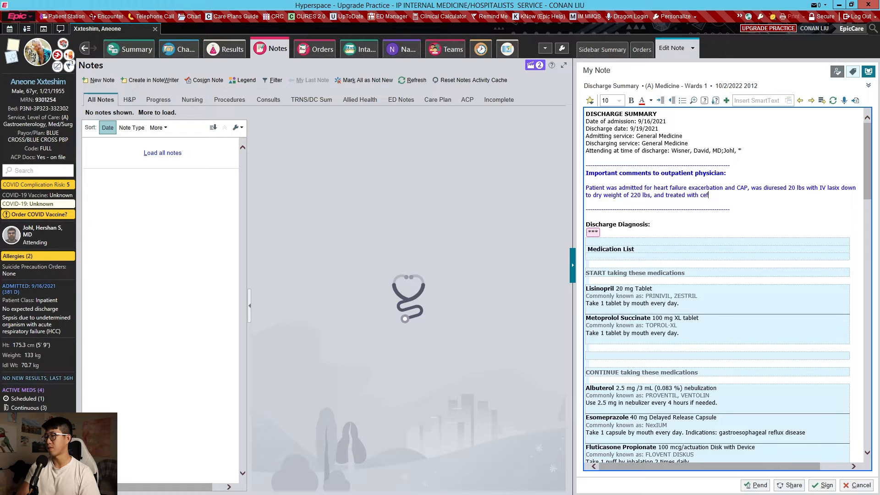
pyautogui.write('triaxone and azithromyc')
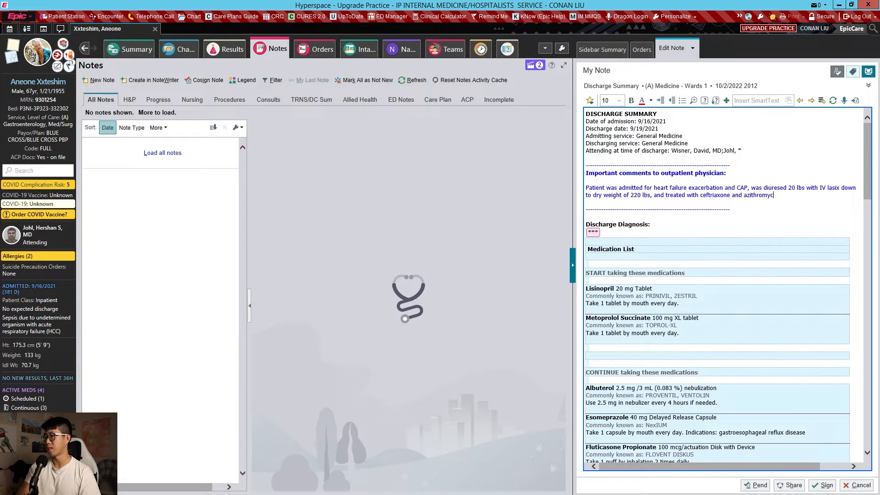
pyautogui.write('in. Lisinbo')
pyautogui.write('ril an')
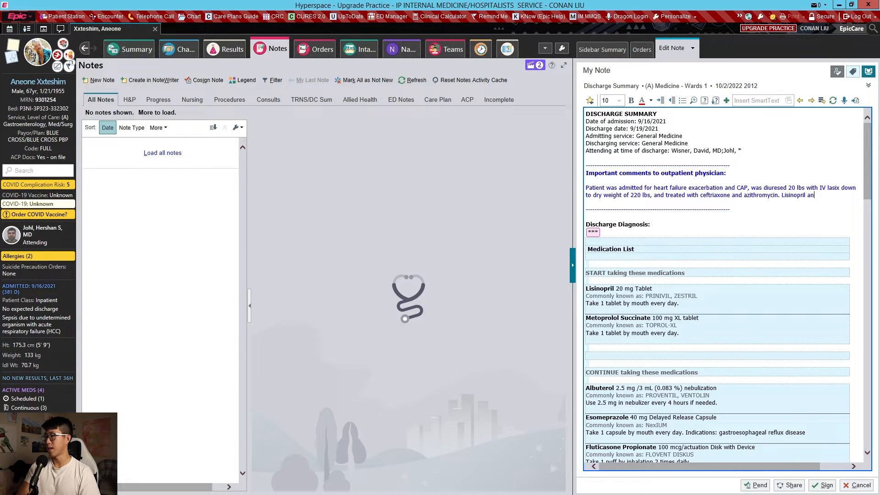
pyautogui.write('d metopooprolol were started on dis')
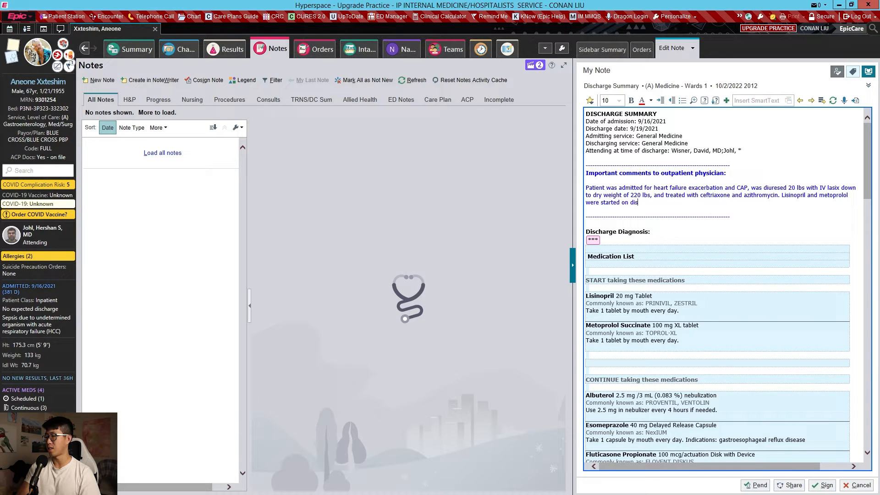
pyautogui.write('charge.')
# - Add two follow-up lines below the comment: "- Please f/u BMP in 3-5 days" and "- Please ensure cardiology follow-up"
pyautogui.press('Return')
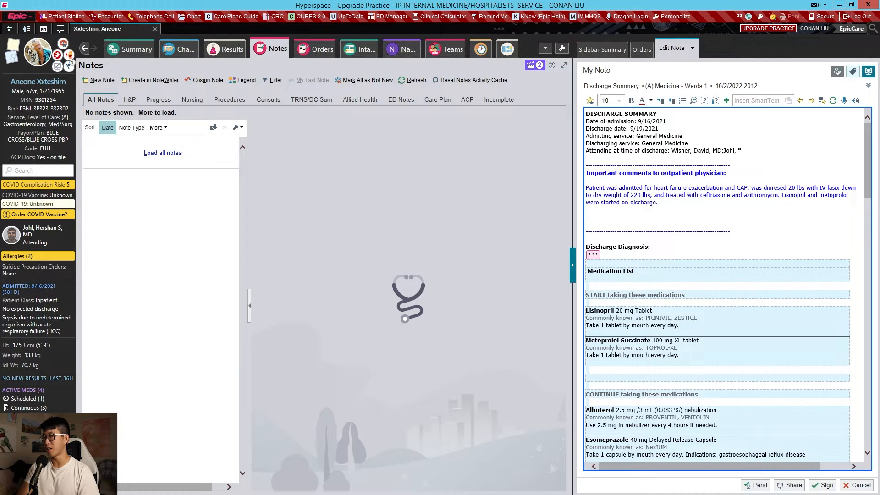
pyautogui.write('Please f/')
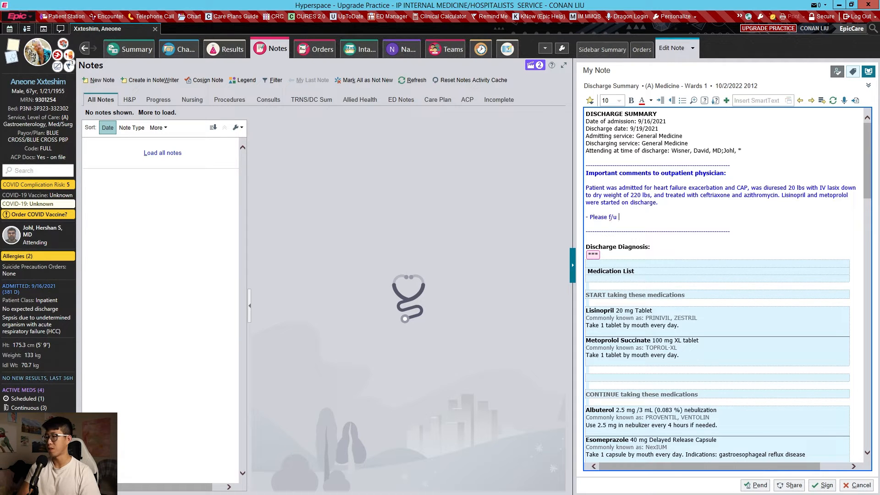
pyautogui.write('u BMP in 3-5 days')
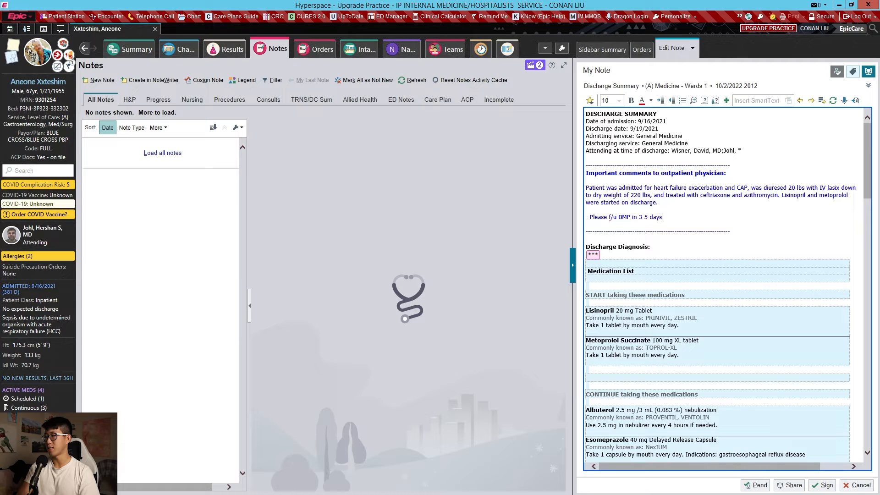
pyautogui.press('Return')
pyautogui.write('- Please e')
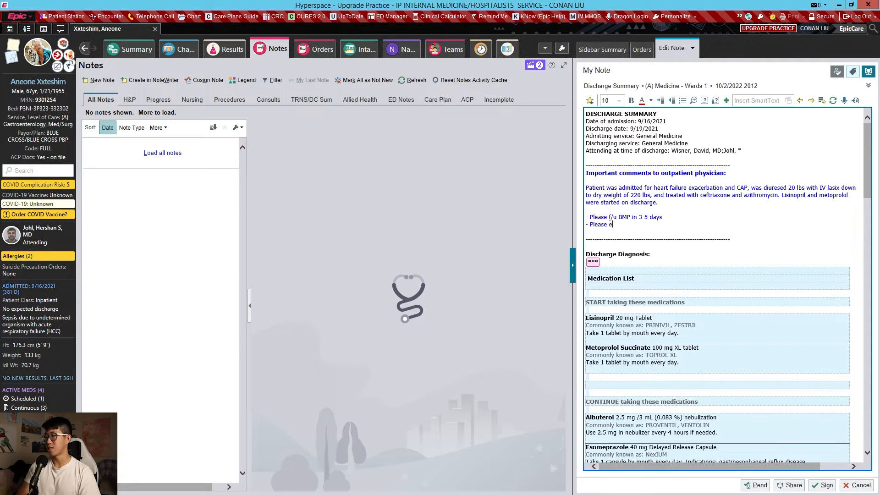
pyautogui.write('nsure cardiology follow-up')
# - Enter "Acute on chronic decompensated systolic heart failure (EF 35%)" as the first discharge diagnosis
pyautogui.press('F2')
pyautogui.press('Delete')
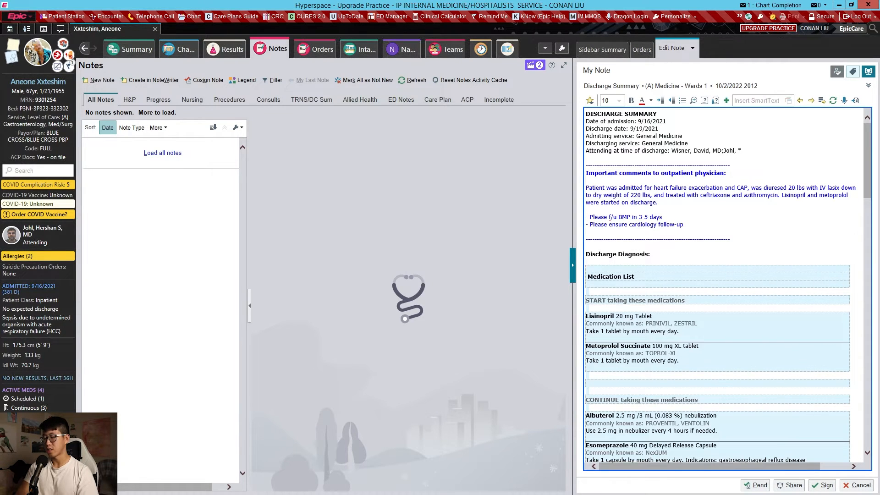
pyautogui.write('Acute on chronic decompenms')
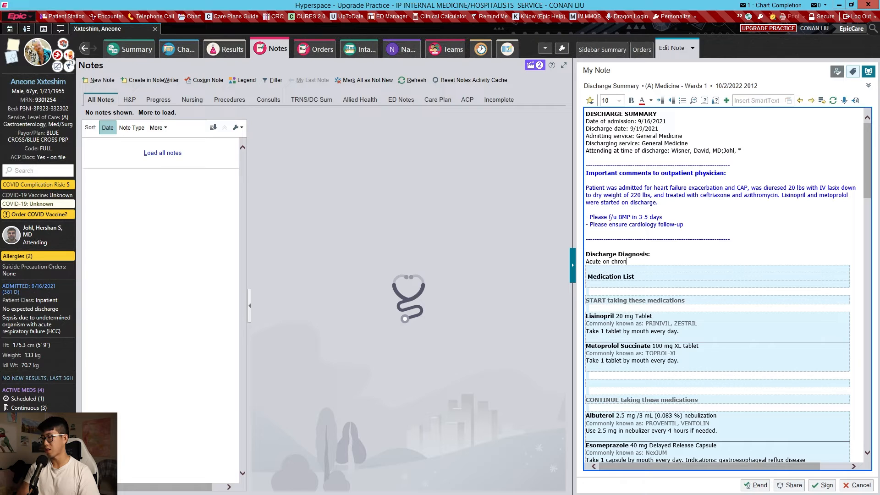
pyautogui.press('BackSpace')
pyautogui.press('BackSpace')
pyautogui.write('sated sys')
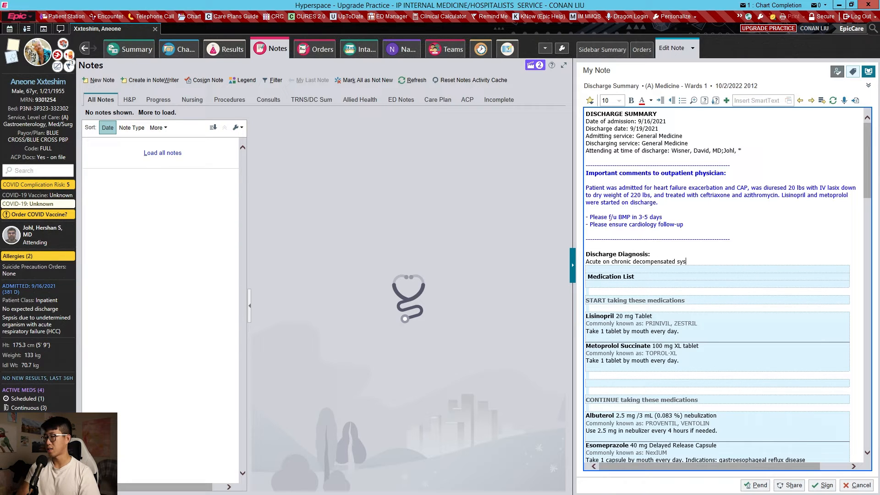
pyautogui.write('tolic heart failure (EF 35%)')
# - Add "Community-acquired pneumonia" on a new line as the second discharge diagnosis
pyautogui.press('Return')
pyautogui.write('Comm')
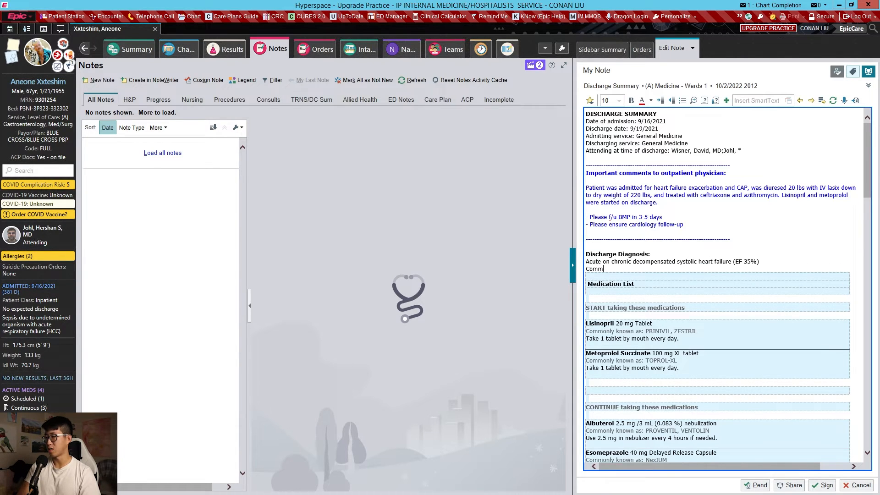
pyautogui.write('unity-acquired pnuemon')
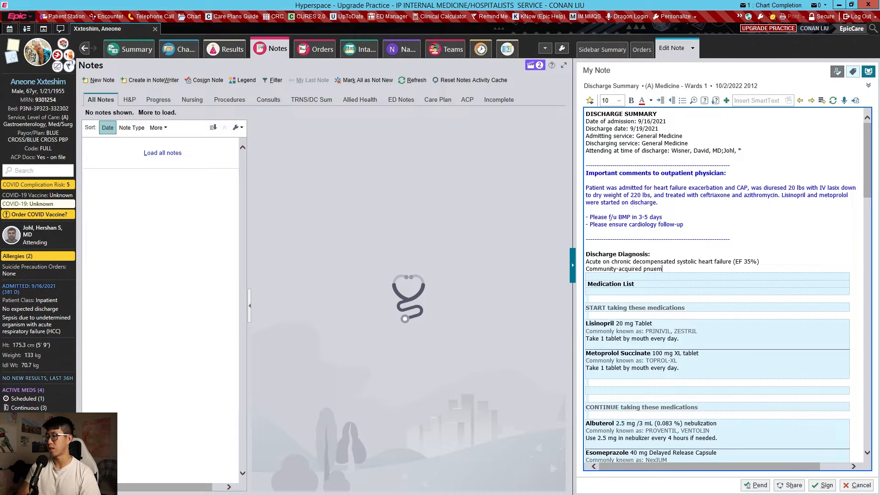
pyautogui.press('BackSpace')
pyautogui.press('BackSpace')
pyautogui.press('BackSpace')
pyautogui.write('eumo')
# - Fill in the Procedure(s) Performed section, below the medication list, with "None"
pyautogui.scroll(-2, 685, 237)
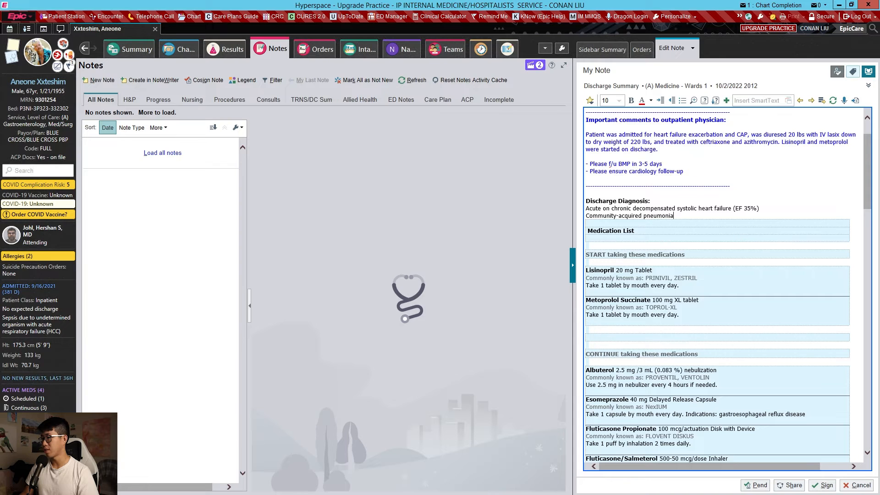
pyautogui.scroll(-2, 646, 203)
pyautogui.scroll(-12, 648, 206)
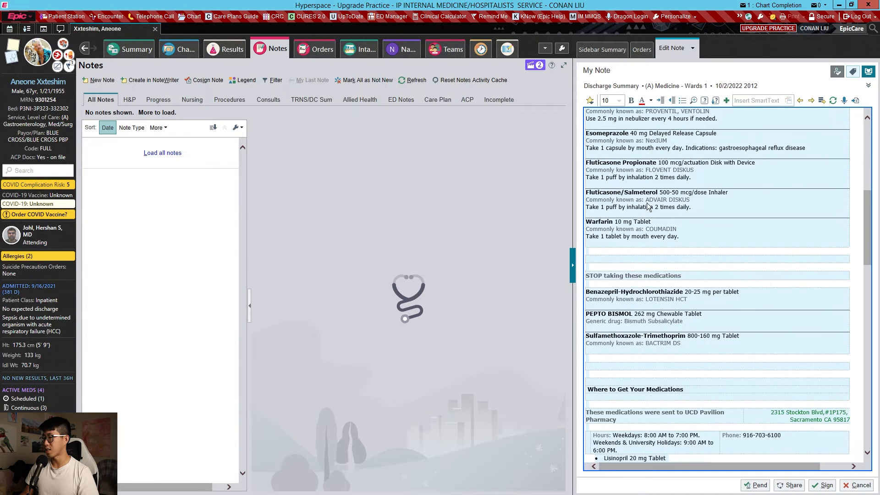
pyautogui.scroll(-2, 651, 208)
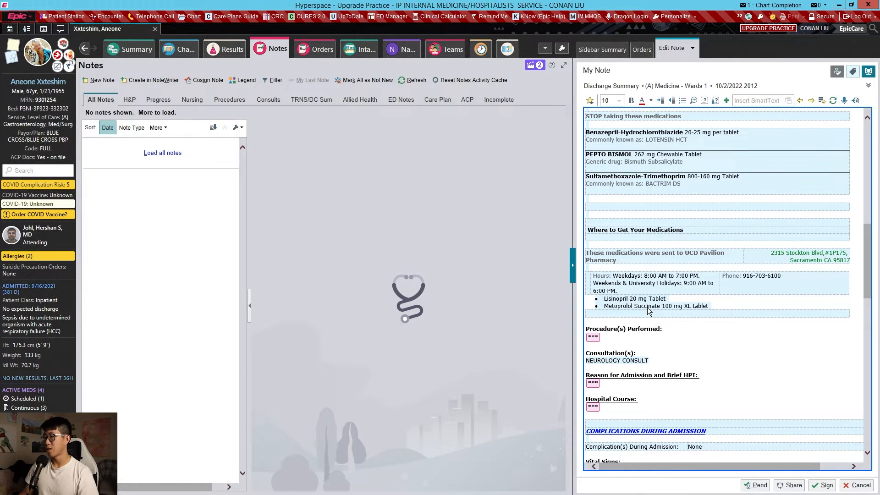
pyautogui.press('F2')
pyautogui.write('None')
# - Begin the Reason for Admission and Brief HPI section with "Per 9/16 H&P -" and an opening quotation mark on a new line
pyautogui.scroll(-4, 645, 275)
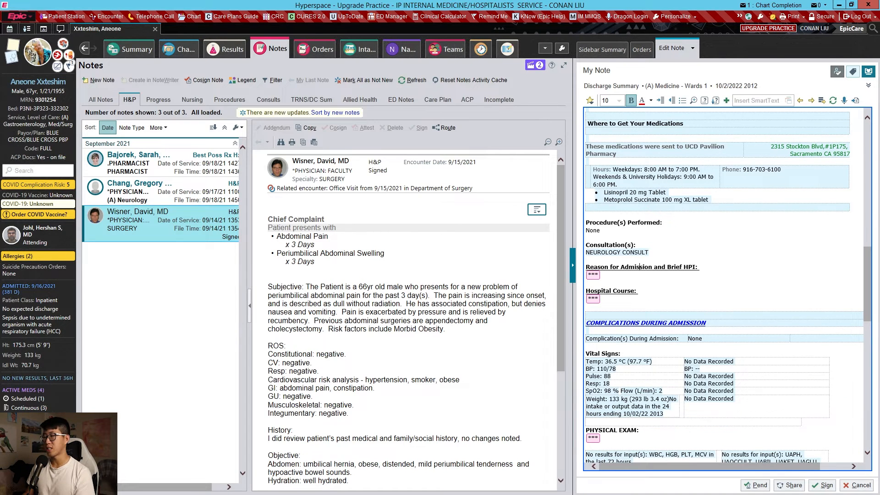
pyautogui.press('F2')
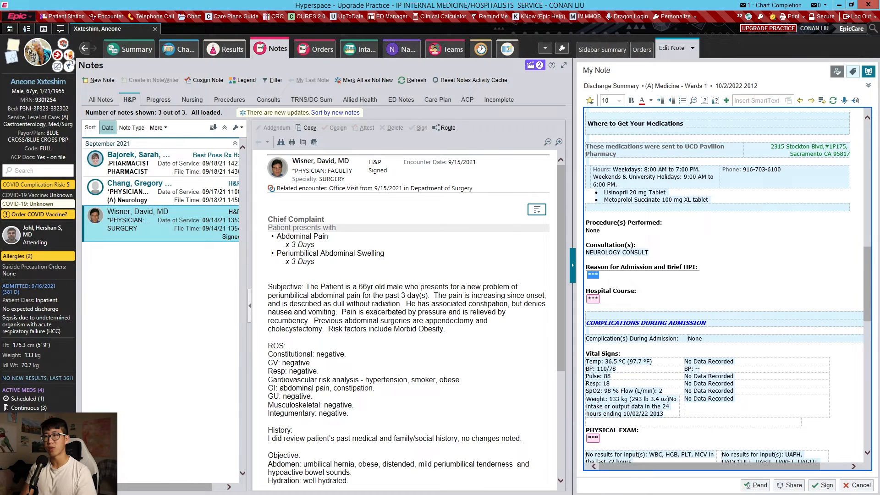
pyautogui.write('Per 9/16')
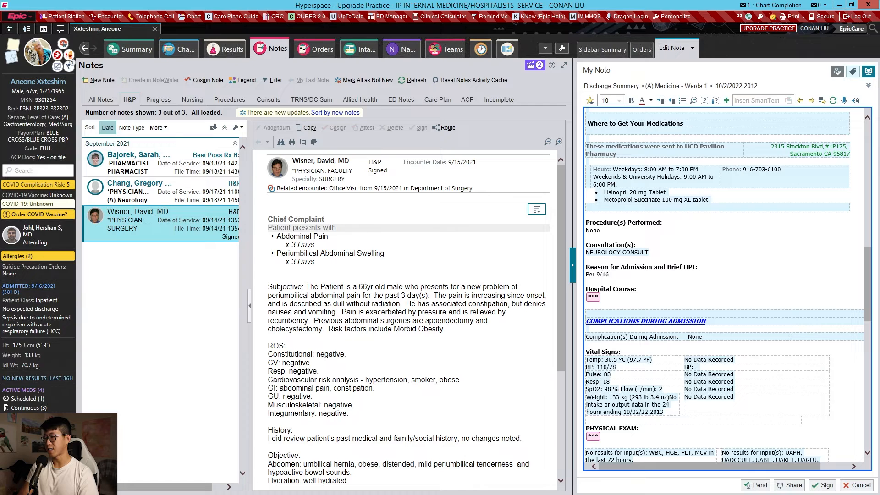
pyautogui.write(' H&')
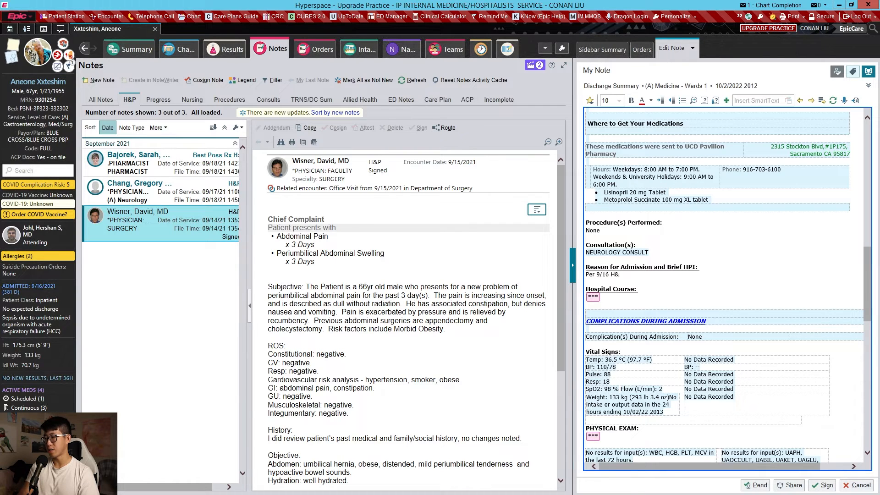
pyautogui.write('* -')
pyautogui.press('Return')
pyautogui.write('"')
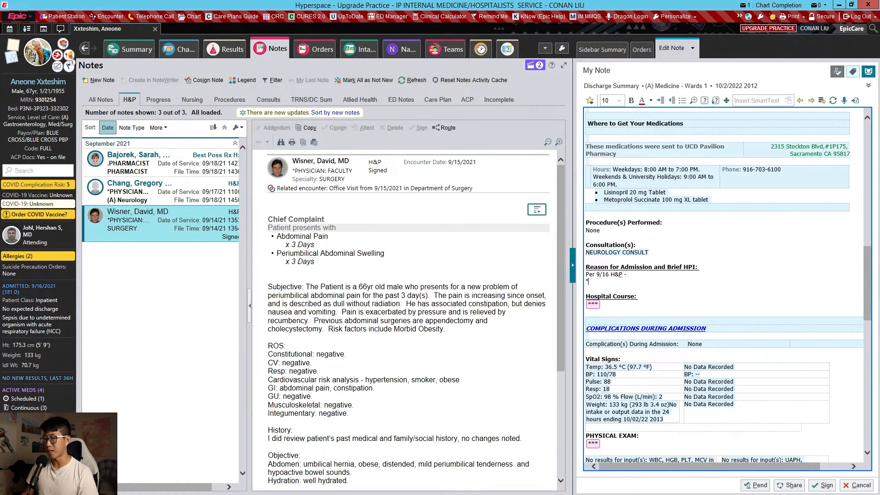
# - Copy the H&P's Subjective paragraph into the Brief HPI section as a closed quotation, without a space after the opening quotation mark
pyautogui.moveTo(307, 287); pyautogui.dragTo(445, 329)
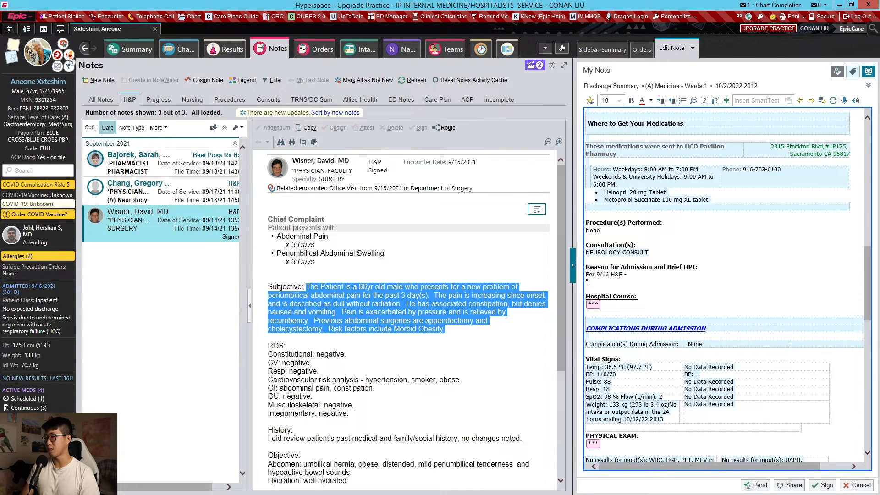
pyautogui.write('The Patient is a 66yr old male who presents for a new problem of periumbilical abdominal pain for the past 3 day(s).  The pain is increasing since onset, and is described as dull without radiation.  He has associated constipation, but denies nausea and vomiting.  Pain is exacerbated by pressure and is relieved by recumbency.  Previous abdominal surgeries are appendectomy and cholecystectomy.  Risk factors include Morbid Obesity.')
pyautogui.write('"')
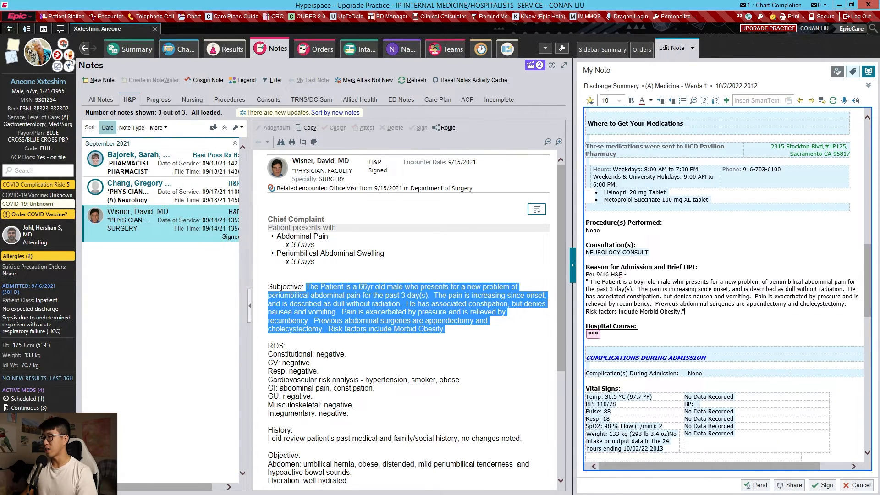
pyautogui.click(590, 282)
pyautogui.press('BackSpace')
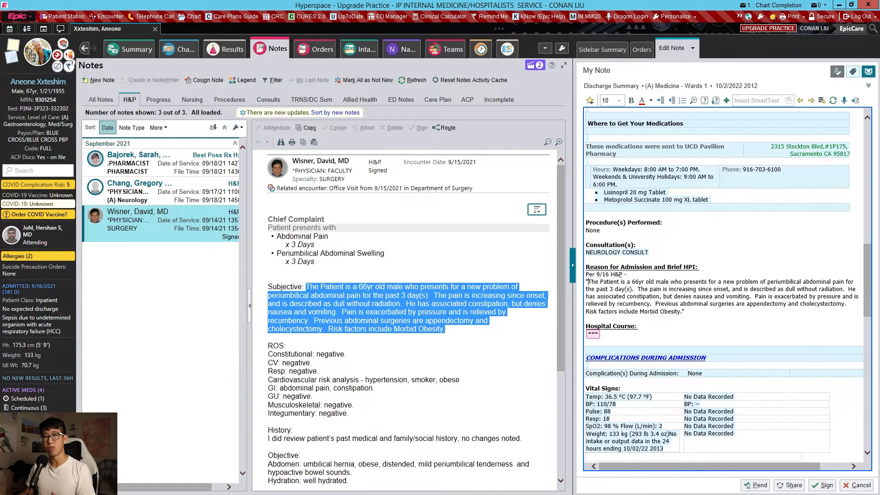
pyautogui.scroll(-1, 591, 282)
pyautogui.moveTo(586, 214); pyautogui.dragTo(686, 258)
pyautogui.click(687, 258)
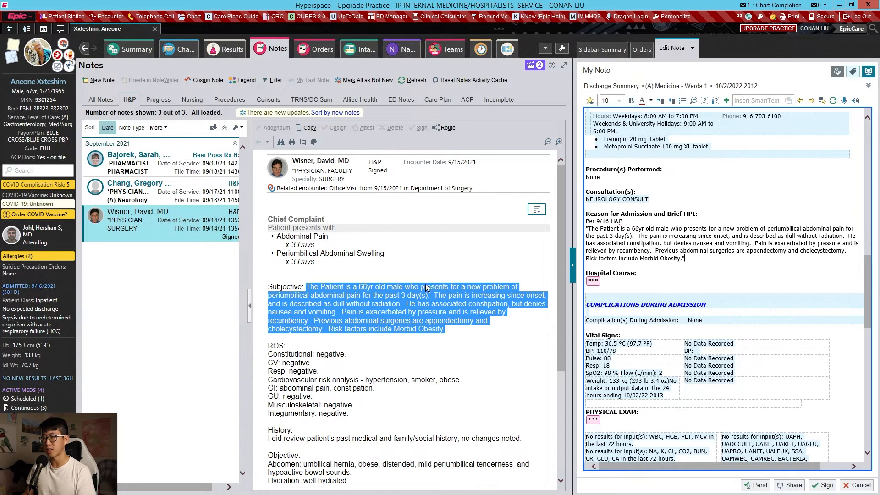
pyautogui.click(312, 244)
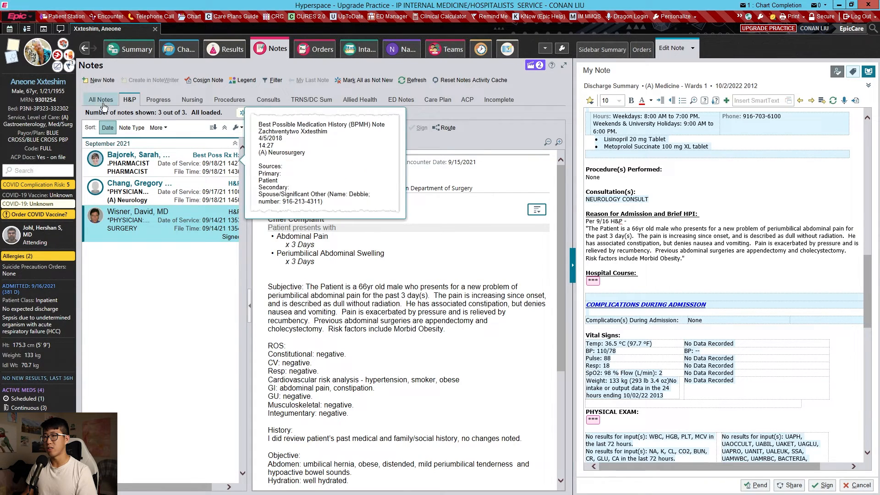
# - Copy the problem list from the Assessment & Plan of the 9/18 Internal Medicine progress note into the Hospital Course section, without a trailing blank line
pyautogui.click(156, 99)
pyautogui.click(615, 285)
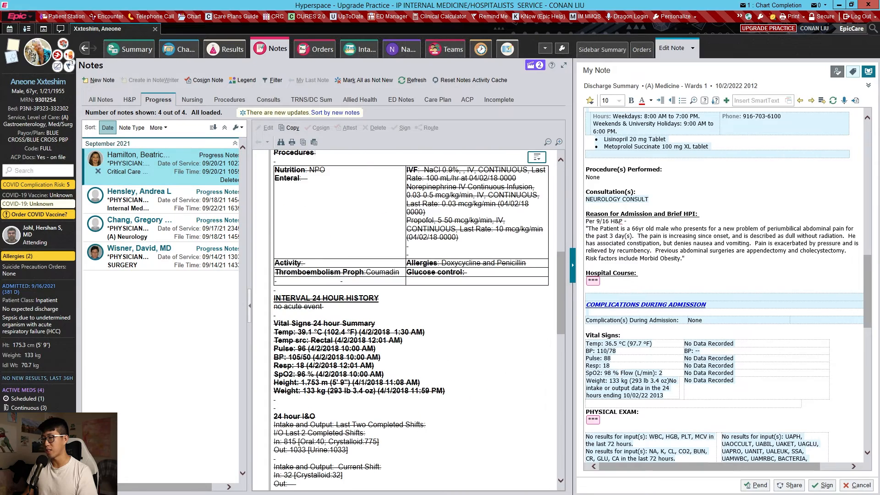
pyautogui.scroll(-10, 477, 303)
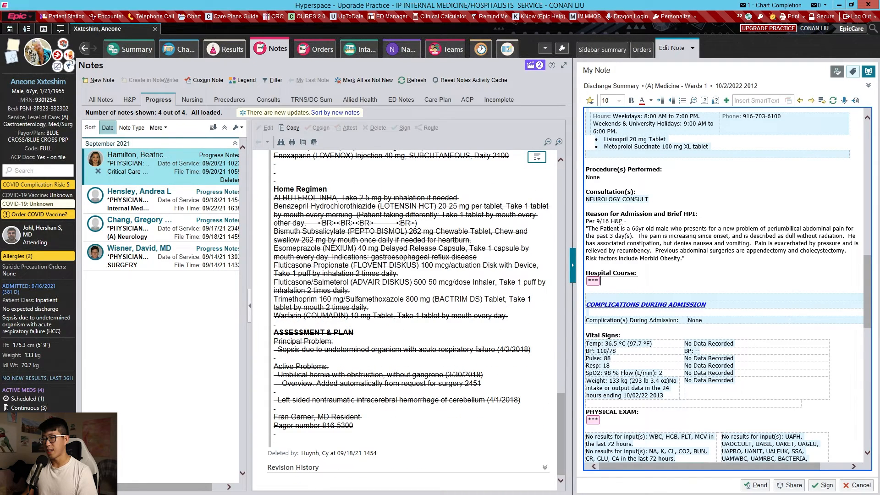
pyautogui.click(186, 197)
pyautogui.scroll(-5, 427, 297)
pyautogui.scroll(-10, 427, 297)
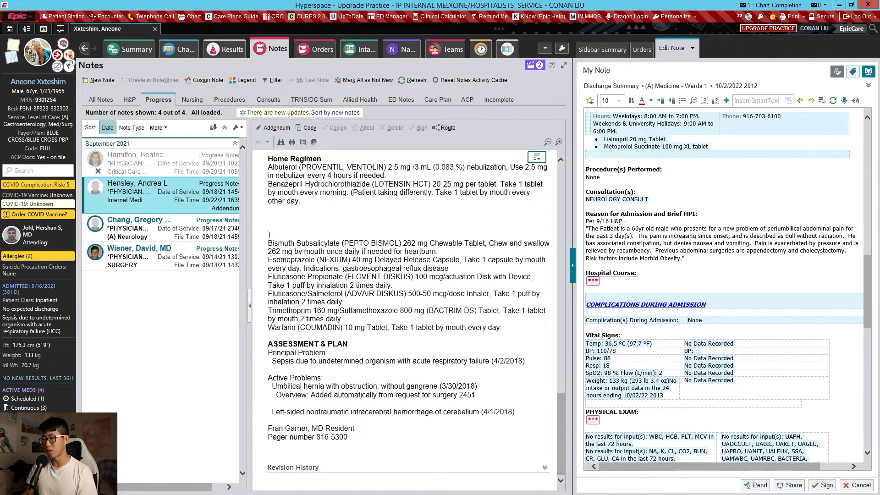
pyautogui.moveTo(268, 352); pyautogui.dragTo(270, 420)
pyautogui.hotkey('ctrl', 'c')
pyautogui.click(593, 281)
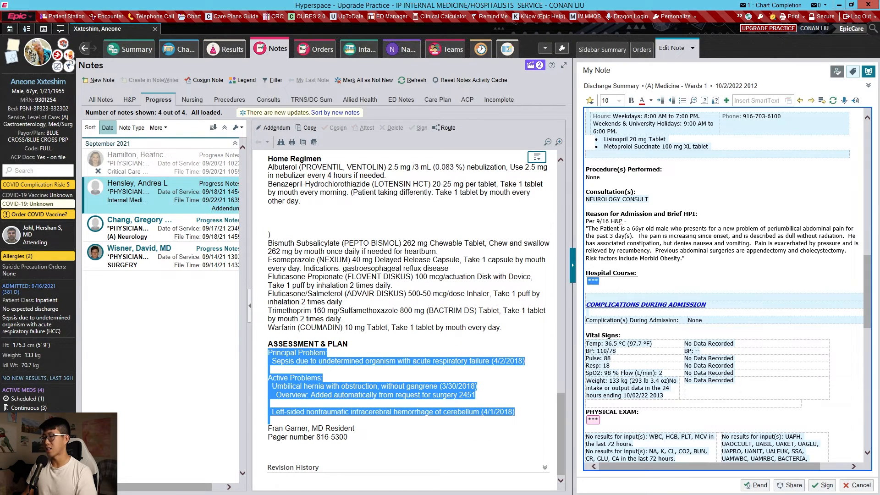
pyautogui.hotkey('ctrl', 'v')
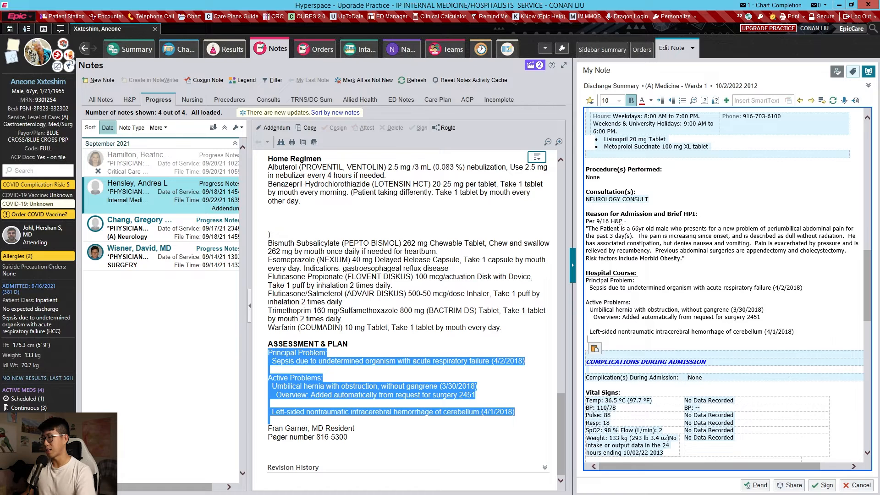
pyautogui.press('BackSpace')
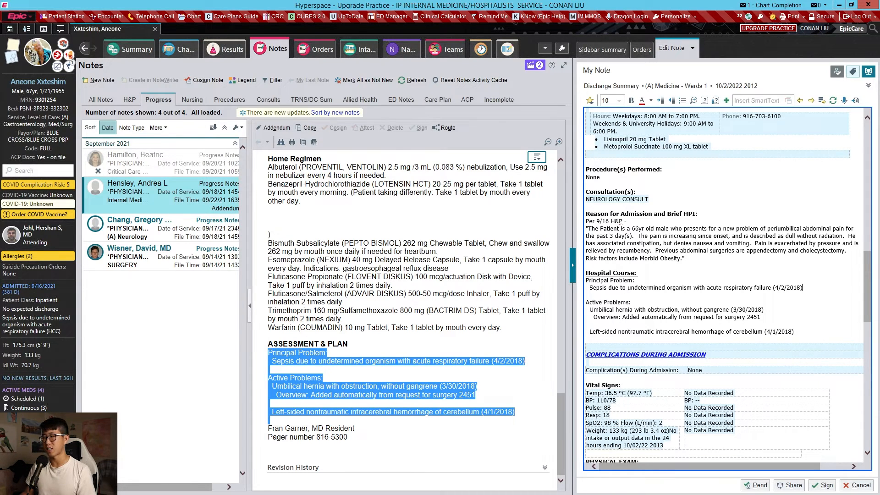
# - Replace the principal problem and sepsis lines in the Hospital Course with the bold heading "Acute on chronic heart failure exacerbation"
pyautogui.moveTo(802, 288); pyautogui.dragTo(585, 281)
pyautogui.click(587, 295)
pyautogui.write('Acute on chron')
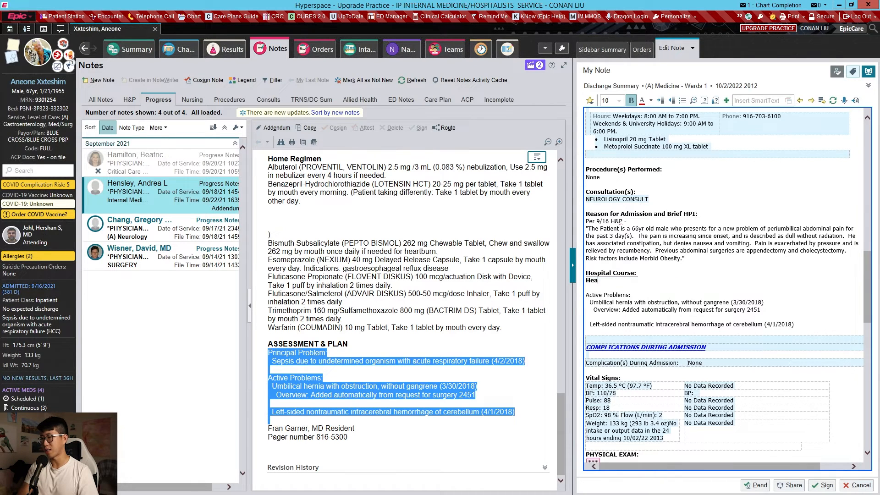
pyautogui.write('ic heart failure exacerbation')
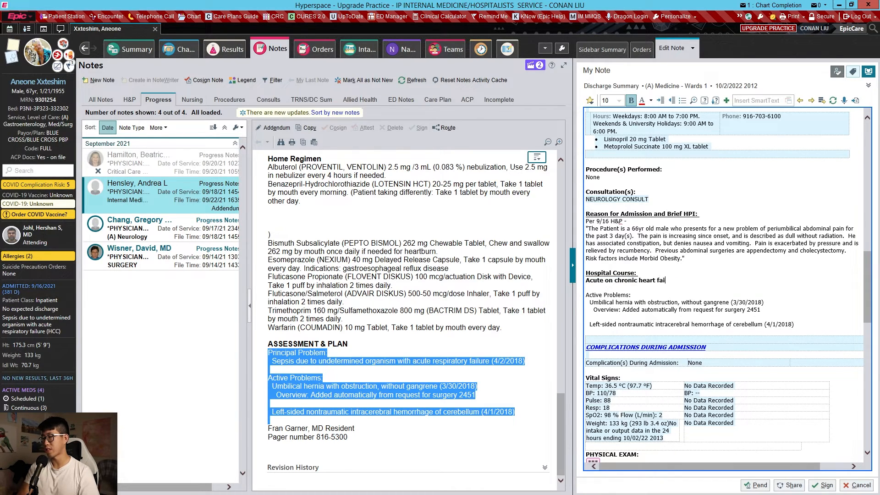
# - List under the heart failure heading: Lisinopril 20 daily, Metoprolol XL 100 daily, F/u cardiology clinic, Lasix 20 PO daily and F/u BMP in 3-5 days
pyautogui.press('Return')
pyautogui.click(402, 49)
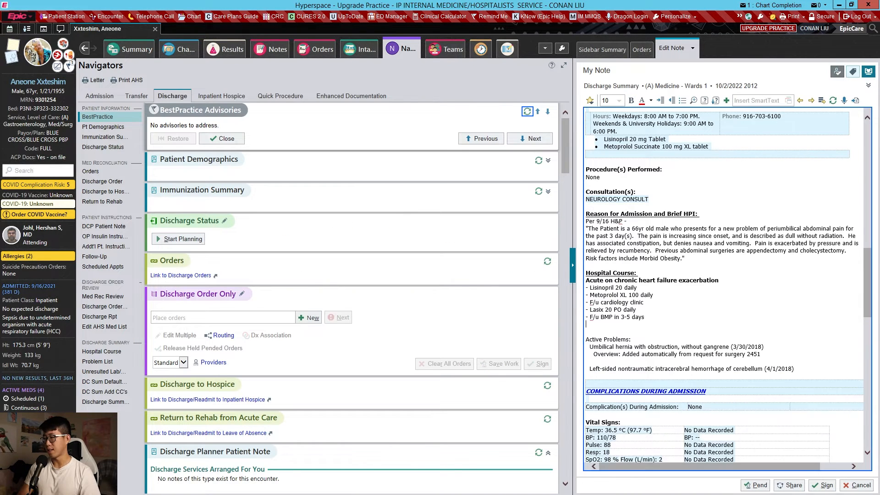
pyautogui.press('Return')
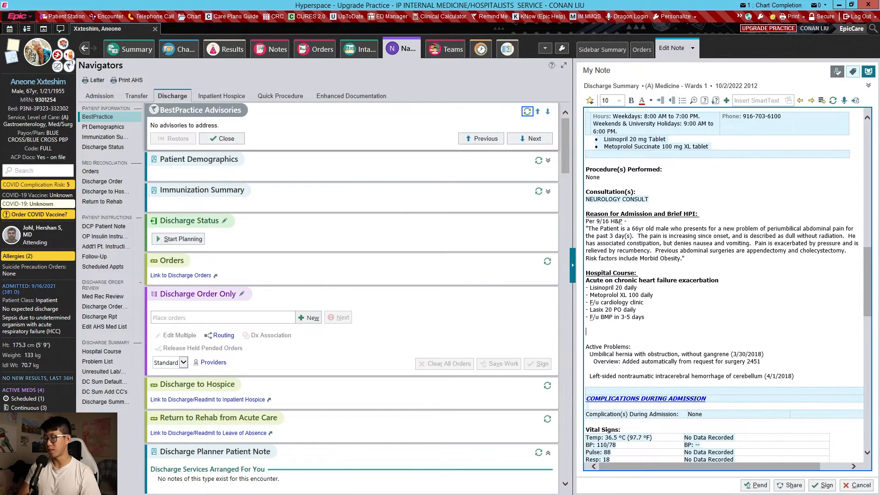
# - Add a bold "CAP" heading with "S/p 3 days ceftriaxone and azithromycin." and "- Complete 2 additional days of cephalexin" on separate lines beneath it
pyautogui.hotkey('ctrl', 'b')
pyautogui.write('CAP')
pyautogui.press('Return')
pyautogui.hotkey('ctrl', 'b')
pyautogui.write('S/')
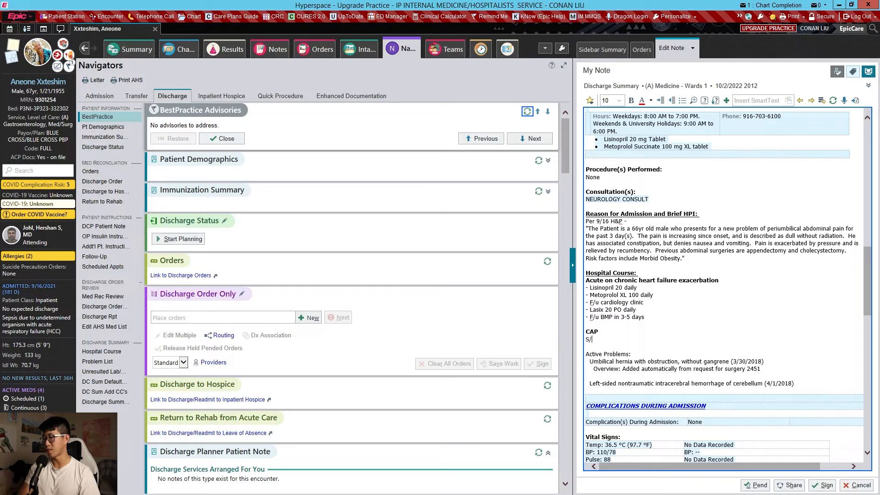
pyautogui.write('p 3 days ')
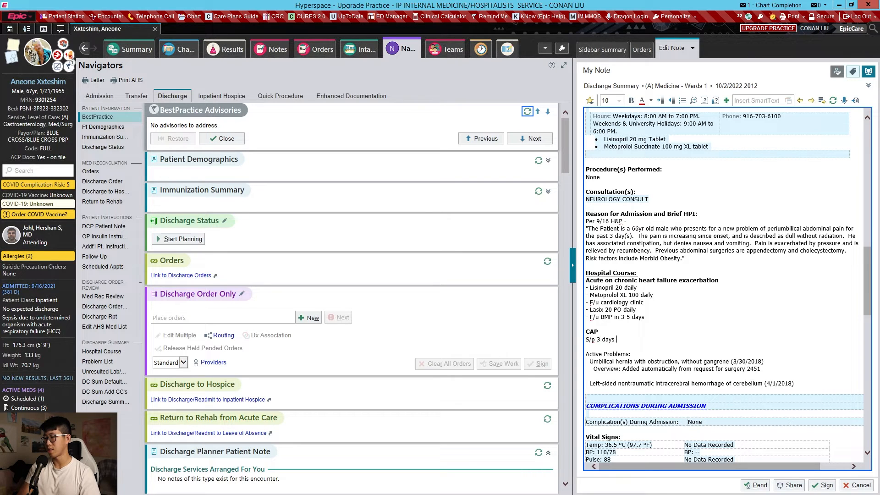
pyautogui.write('ceftriaxone and azithromycin.')
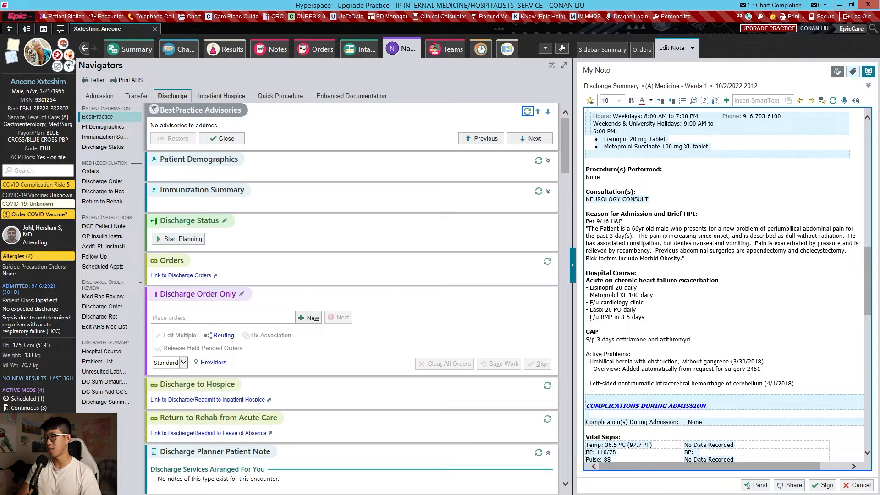
pyautogui.press('Return')
pyautogui.write('- Complete ')
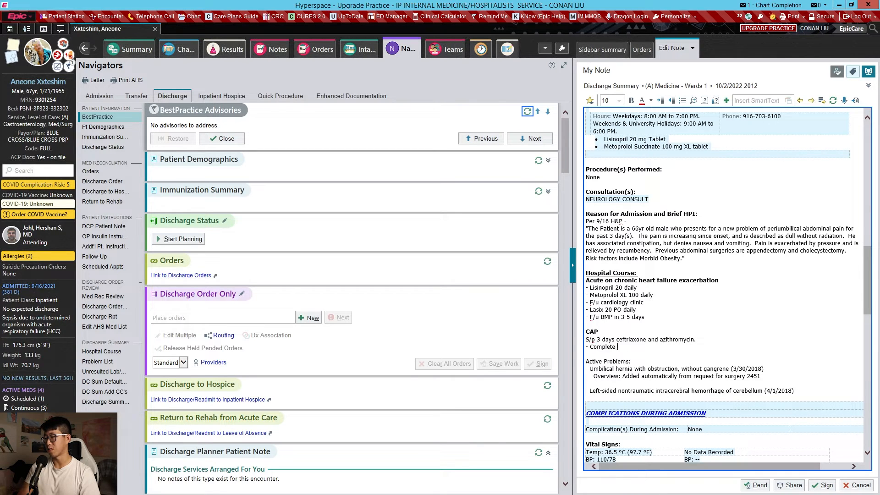
pyautogui.write('2 additional days of cephalexin')
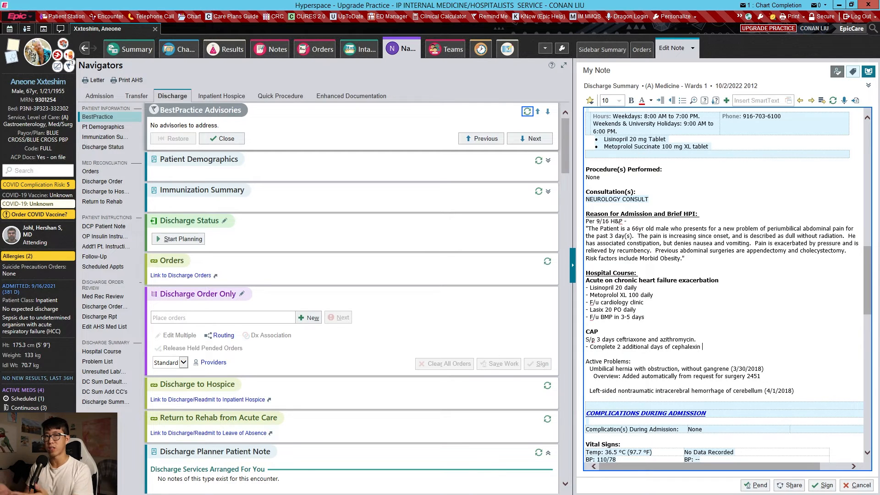
# - Delete the leftover Active Problems lines below the CAP entry in the Hospital Course section
pyautogui.press('Down')
pyautogui.hotkey('shift', 'Down')
pyautogui.hotkey('shift', 'Down')
pyautogui.hotkey('shift', 'Down')
pyautogui.hotkey('shift', 'Down')
pyautogui.hotkey('shift', 'Down')
pyautogui.hotkey('shift', 'Down')
pyautogui.press('BackSpace')
# - Insert the MYEXAM standard exam SmartPhrase at the placeholder in the Physical Exam section
pyautogui.press('F2')
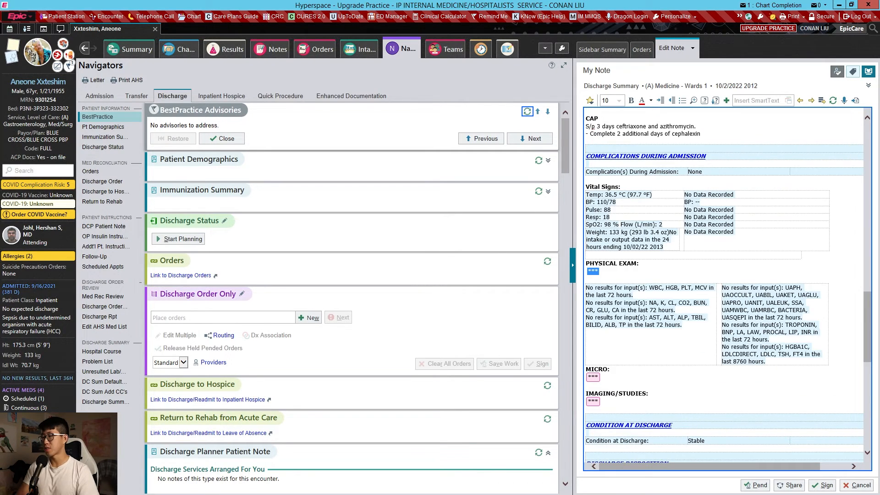
pyautogui.write('.ym')
pyautogui.press('BackSpace')
pyautogui.press('BackSpace')
pyautogui.write('myexamshp')
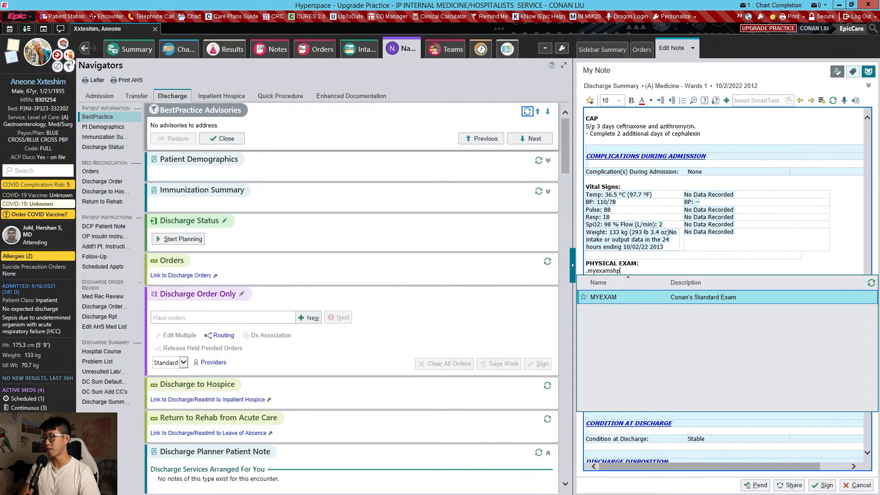
pyautogui.press('Return')
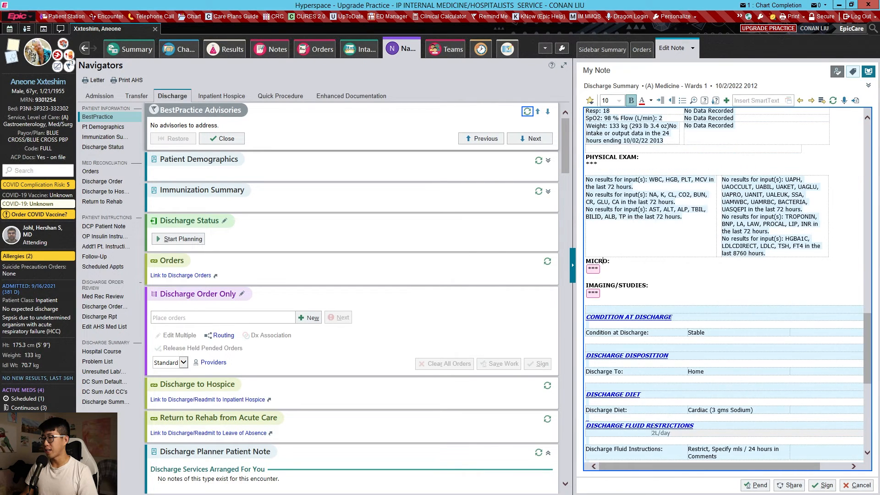
# - Fill in Studies Pending at Time of Discharge with "None" and update the training level in the electronic signature to PGY-3
pyautogui.scroll(-5, 642, 221)
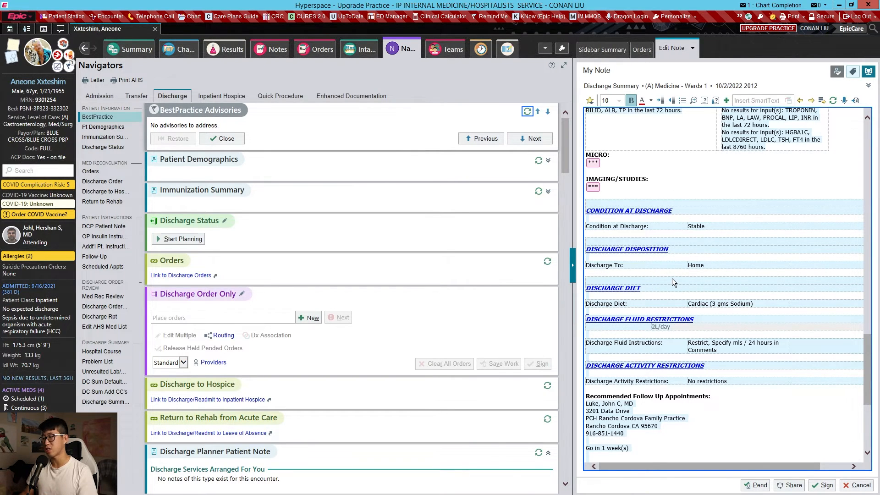
pyautogui.scroll(-5, 672, 279)
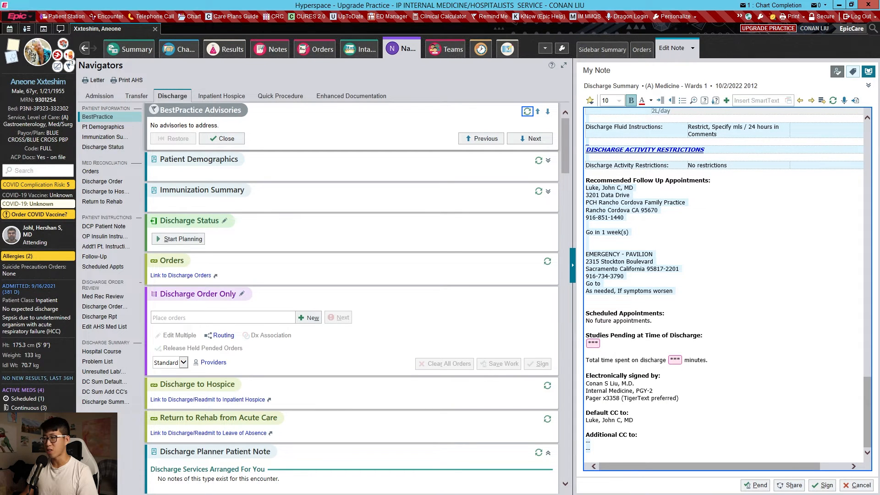
pyautogui.write('None')
pyautogui.press('F2')
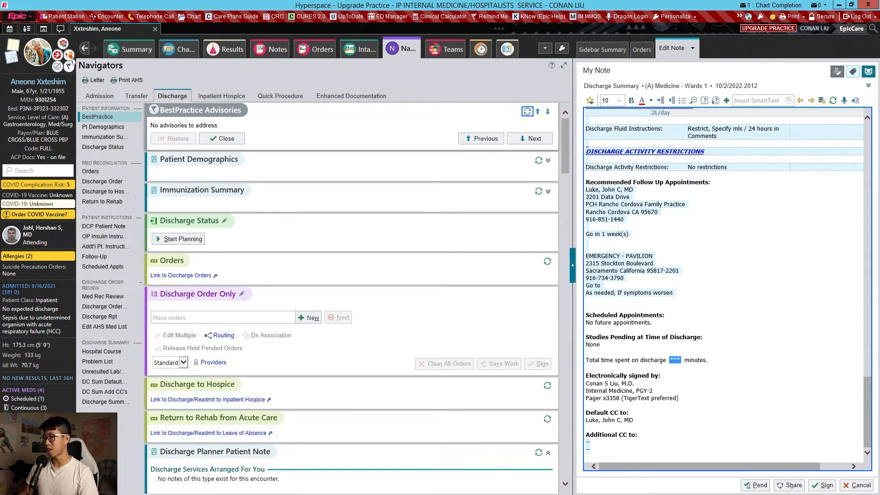
pyautogui.click(653, 391)
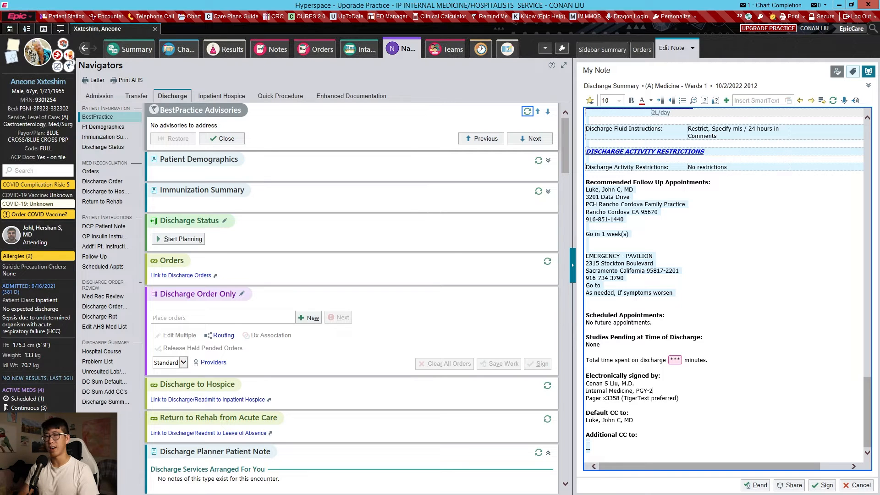
# - Set the total time spent on discharge to 35 minutes and pend the Discharge Summary note
pyautogui.press('F2')
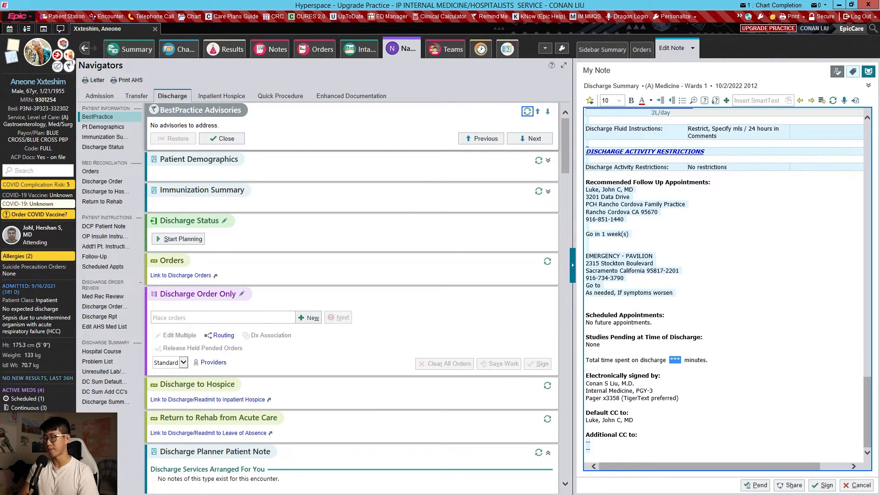
pyautogui.write('35')
pyautogui.click(756, 485)
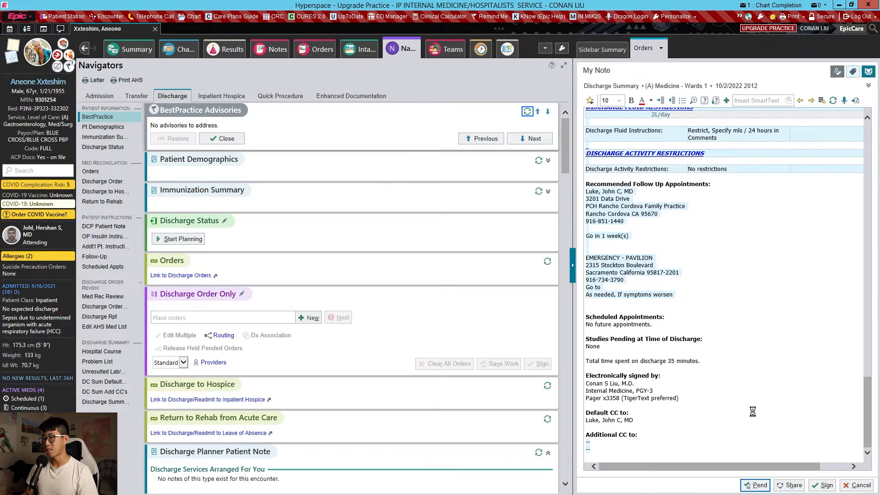
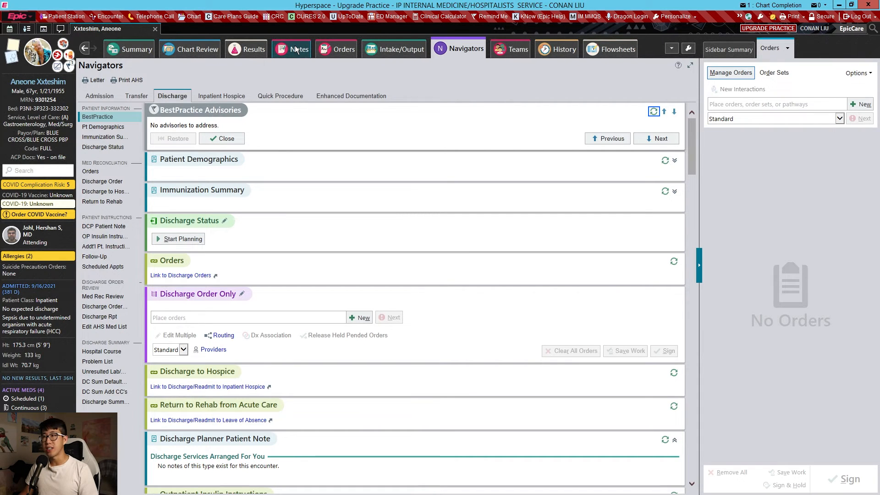
# - Create a new note of type SNF Discharge for the patient
pyautogui.click(295, 48)
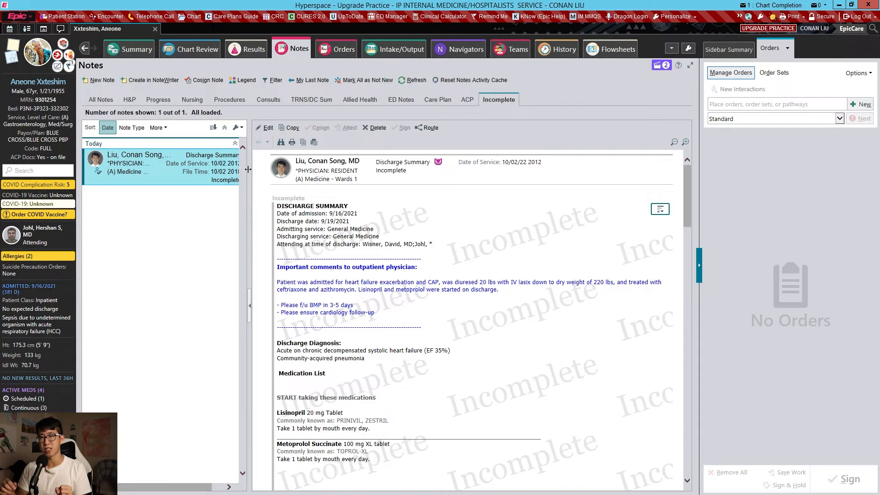
pyautogui.click(109, 81)
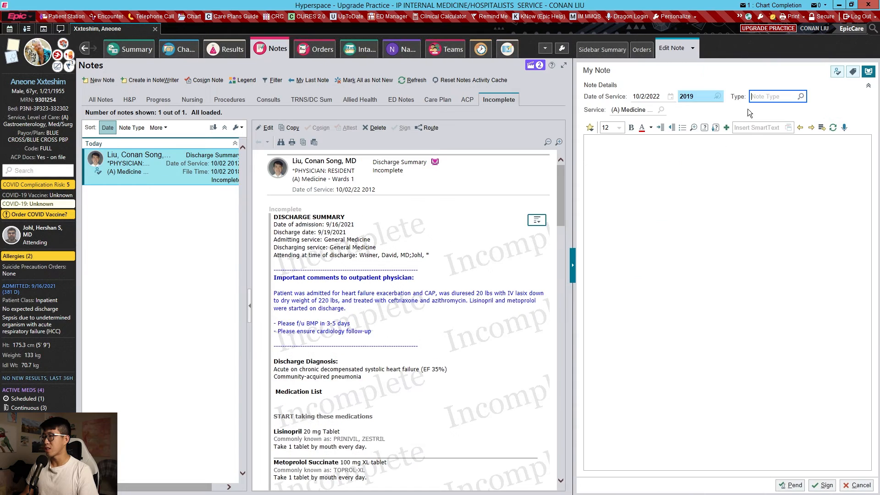
pyautogui.write('snf')
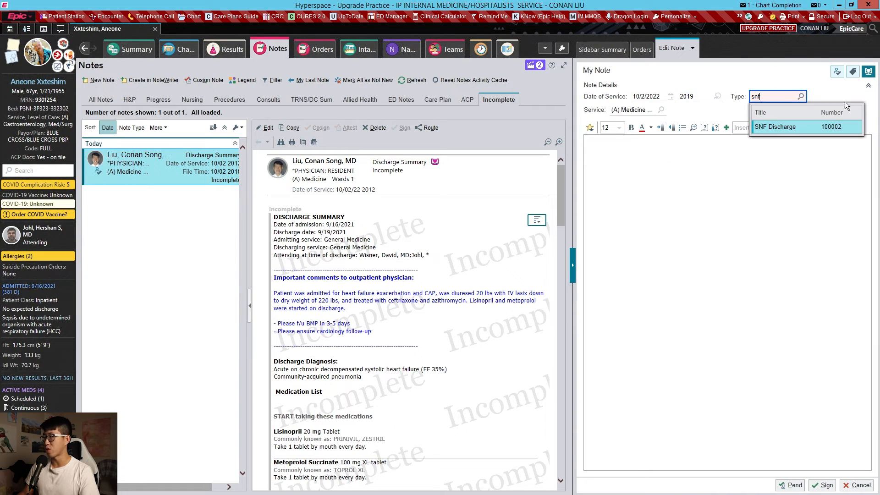
pyautogui.click(823, 126)
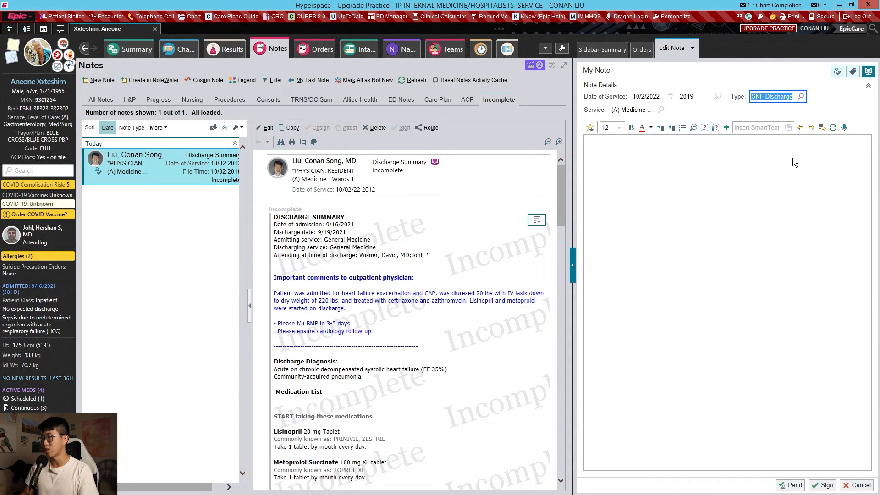
pyautogui.click(746, 161)
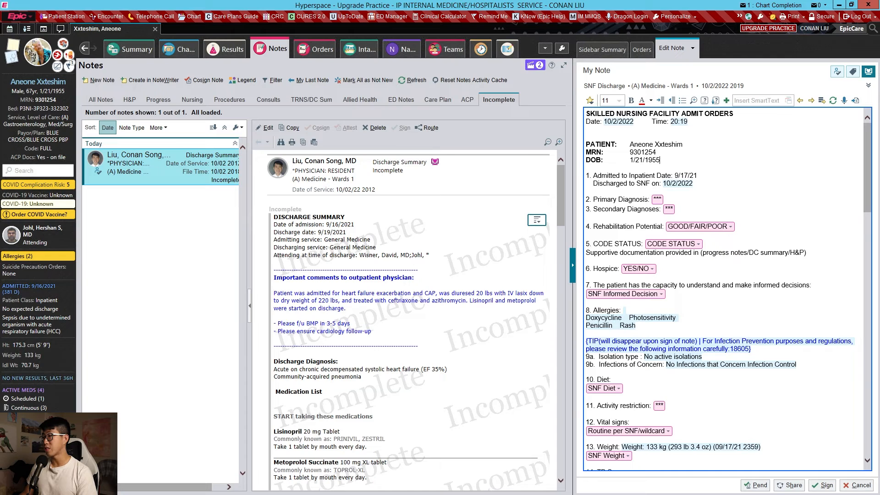
# - Replace the Discharged to SNF date in item 1 with 9/19/21
pyautogui.click(680, 185)
pyautogui.press('BackSpace')
pyautogui.write('90')
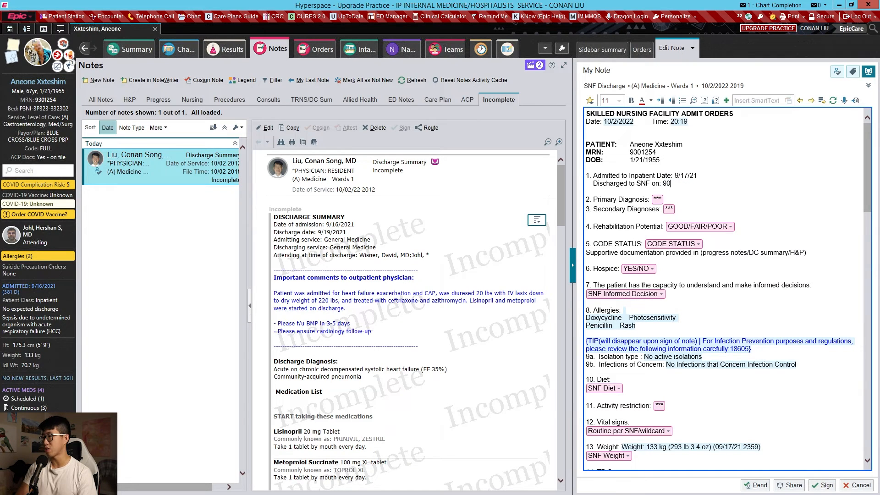
pyautogui.press('BackSpace')
pyautogui.write('/19/21')
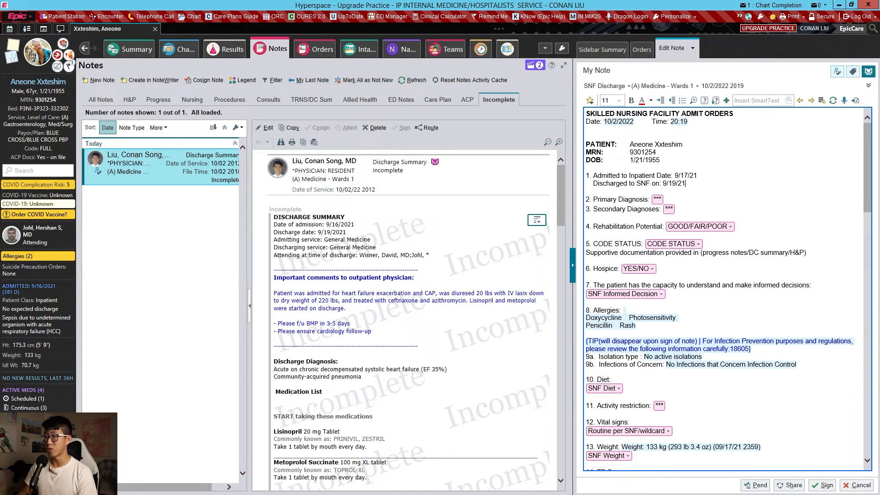
# - Enter "CHF exacerbation" as the primary diagnosis and "CAP" as the secondary diagnosis
pyautogui.press('F2')
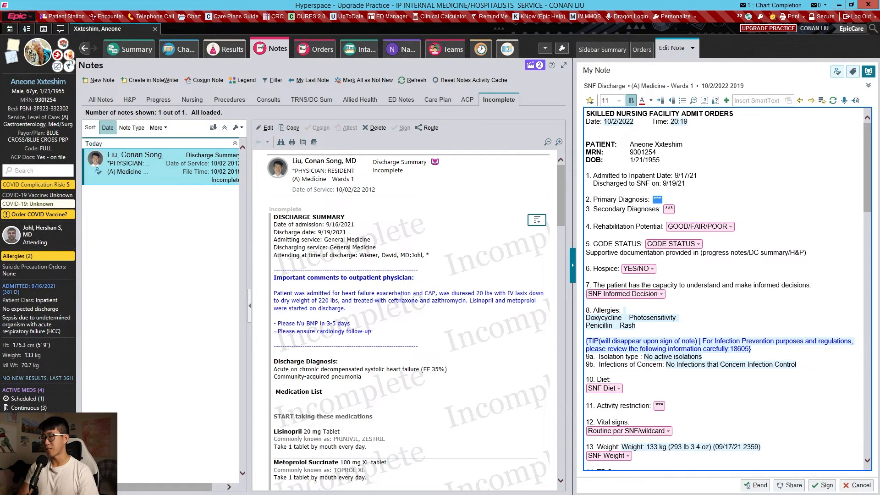
pyautogui.write('CHF exacerbati')
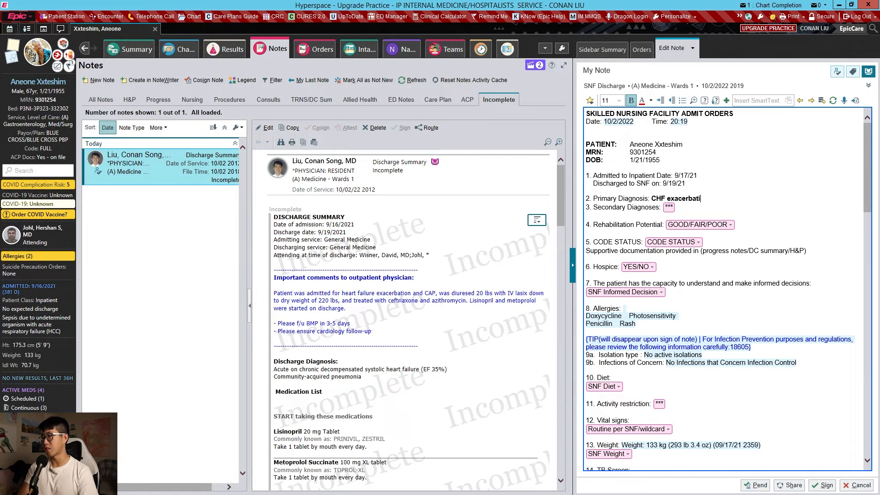
pyautogui.write('on')
pyautogui.press('F2')
pyautogui.write('C')
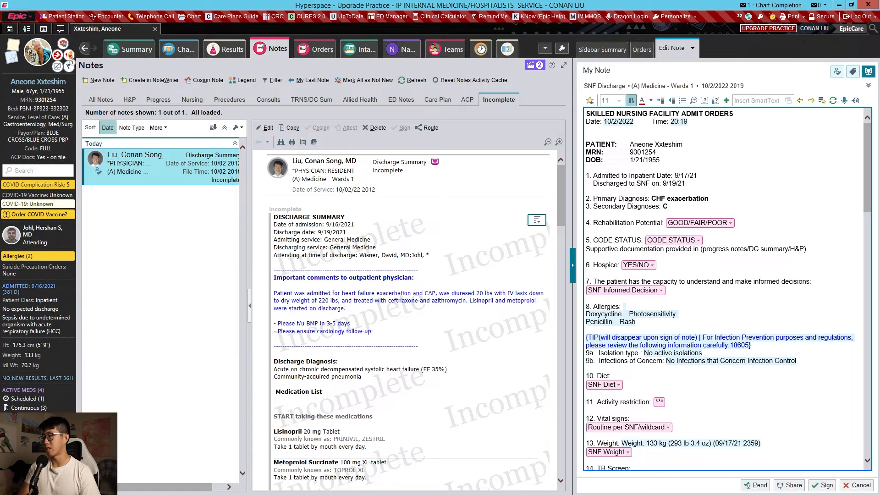
pyautogui.write('AP')
# - Set the rehabilitation potential to fair and the code status to Full
pyautogui.press('F2')
pyautogui.click(752, 246)
pyautogui.press('F2')
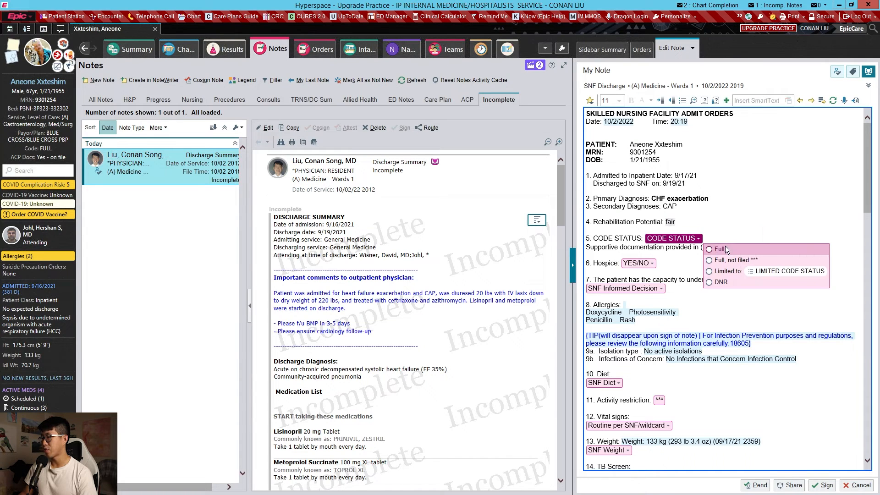
pyautogui.click(729, 250)
# - Answer no for hospice and Yes for the patient's capacity to make informed decisions
pyautogui.press('F2')
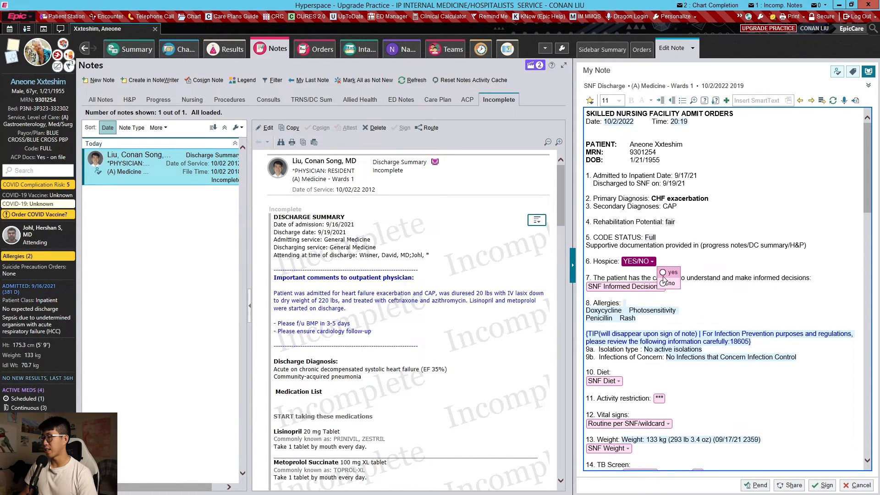
pyautogui.click(669, 284)
pyautogui.press('F2')
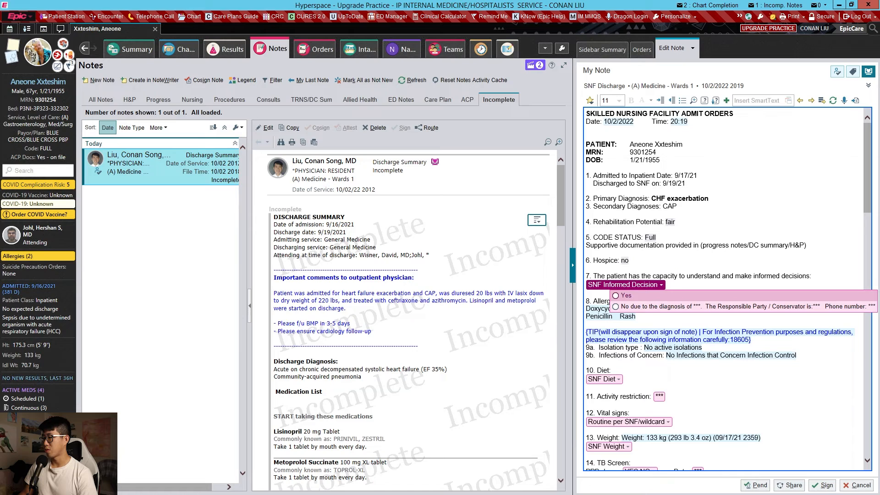
pyautogui.click(683, 299)
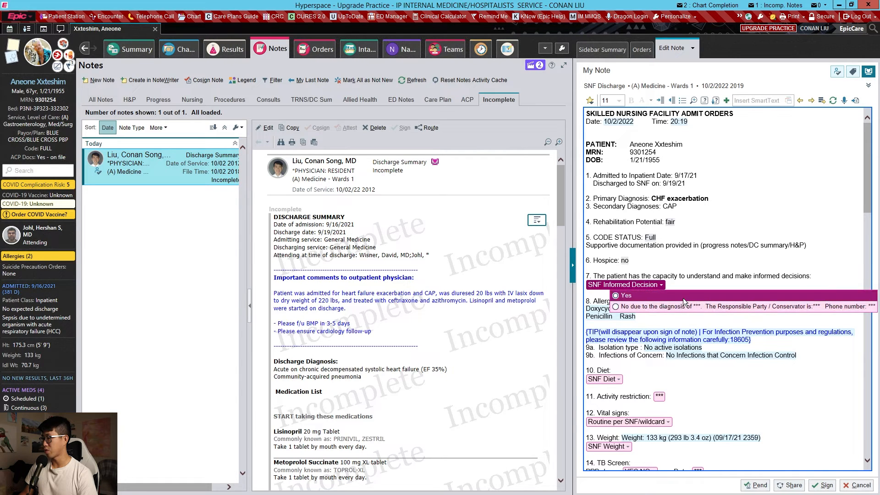
# - Set the diet to fluid restricted at 2L per day and the activity restriction to "as tolerated"
pyautogui.press('F2')
pyautogui.scroll(-4, 688, 293)
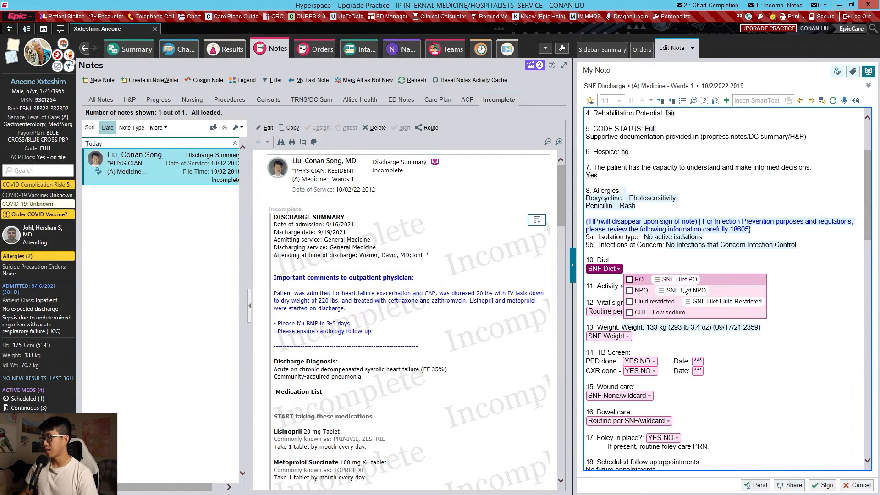
pyautogui.click(687, 301)
pyautogui.press('F2')
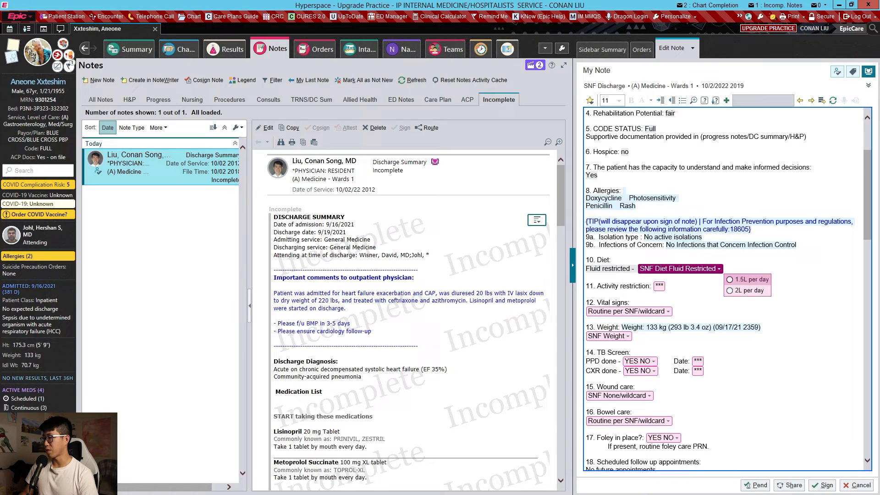
pyautogui.click(749, 291)
pyautogui.press('F2')
pyautogui.write('as ')
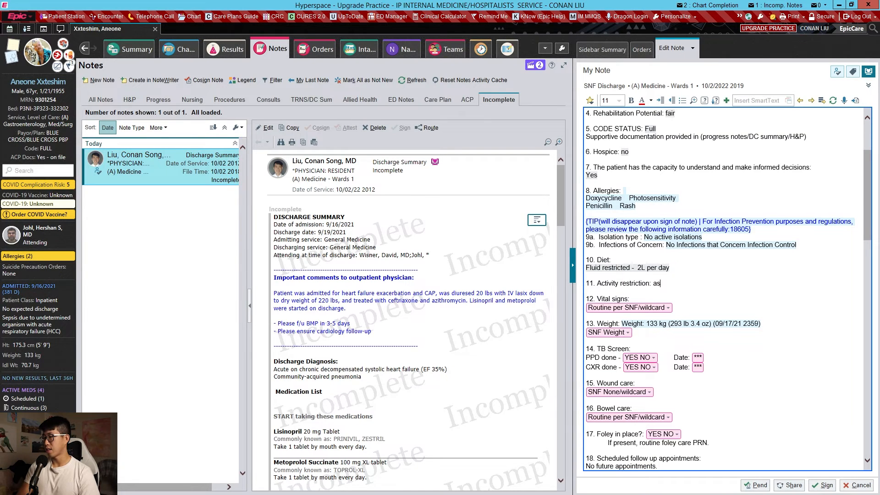
pyautogui.write('tolerated')
# - Set vital signs to Routine per SNF and choose the daily weighing instruction for patients with CHF
pyautogui.press('F2')
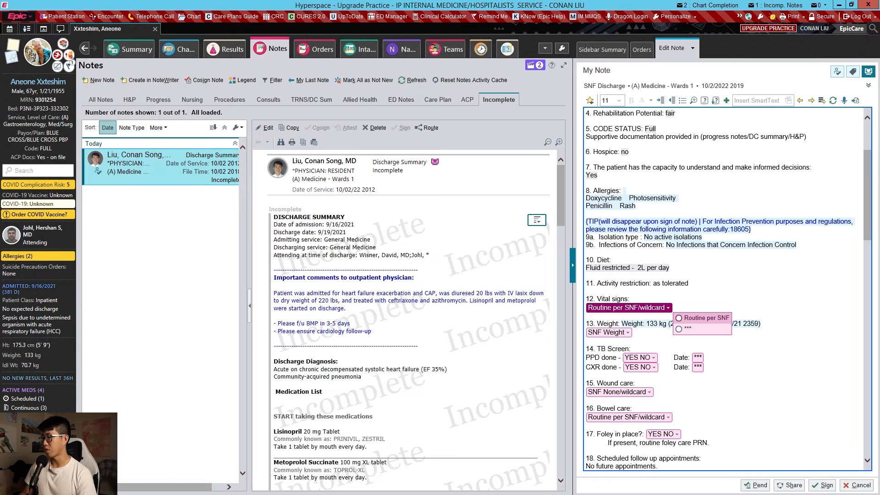
pyautogui.click(704, 317)
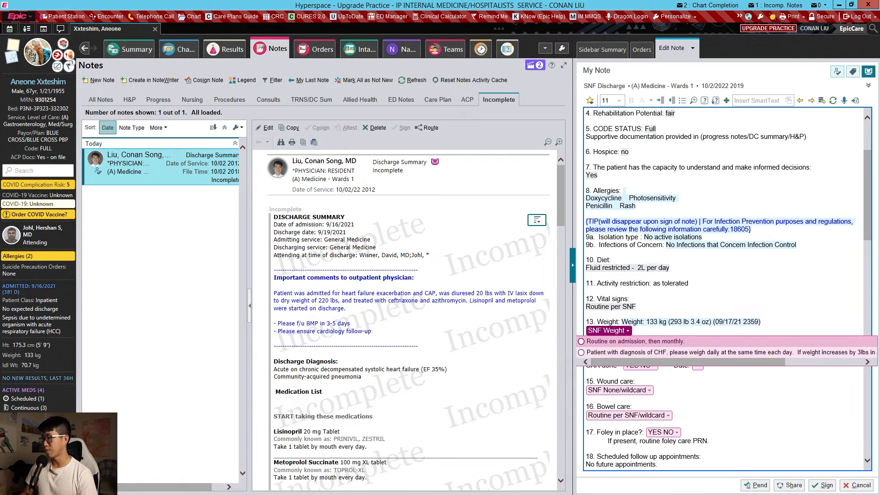
pyautogui.click(673, 353)
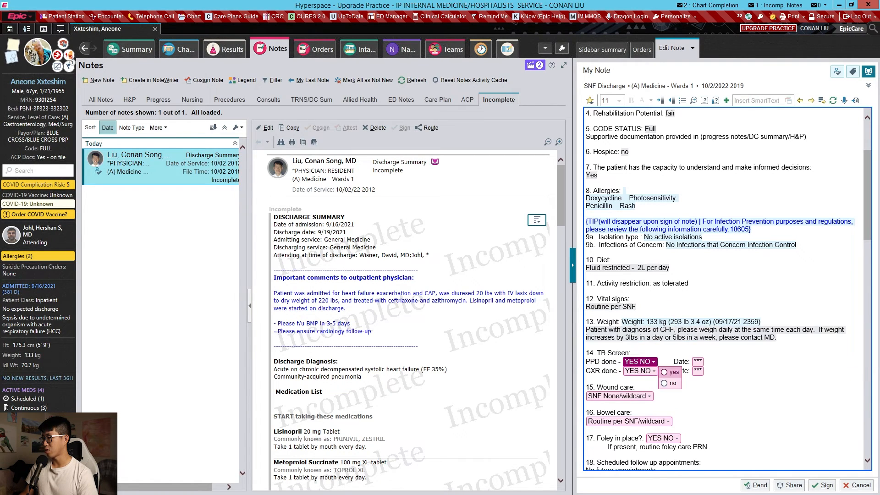
# - Complete the TB Screen with PPD done no, its date placeholder removed, and CXR done yes dated 9/16/21
pyautogui.scroll(-2, 664, 321)
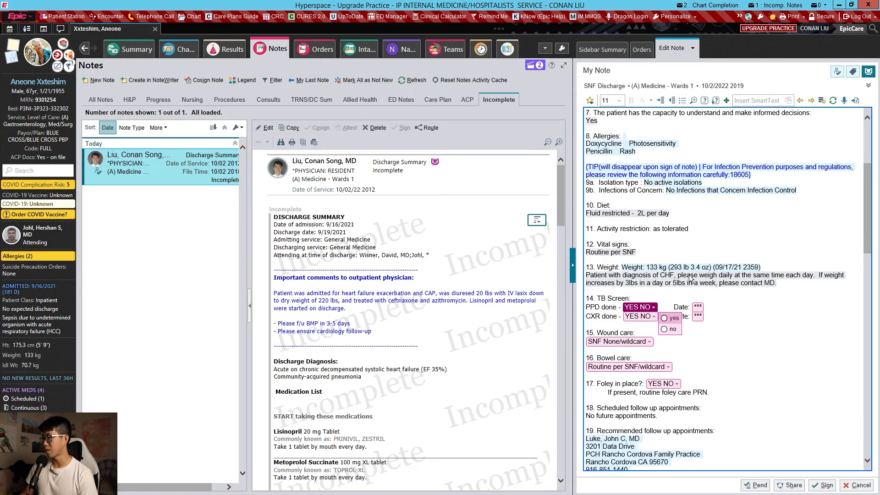
pyautogui.scroll(-2, 692, 279)
pyautogui.click(671, 275)
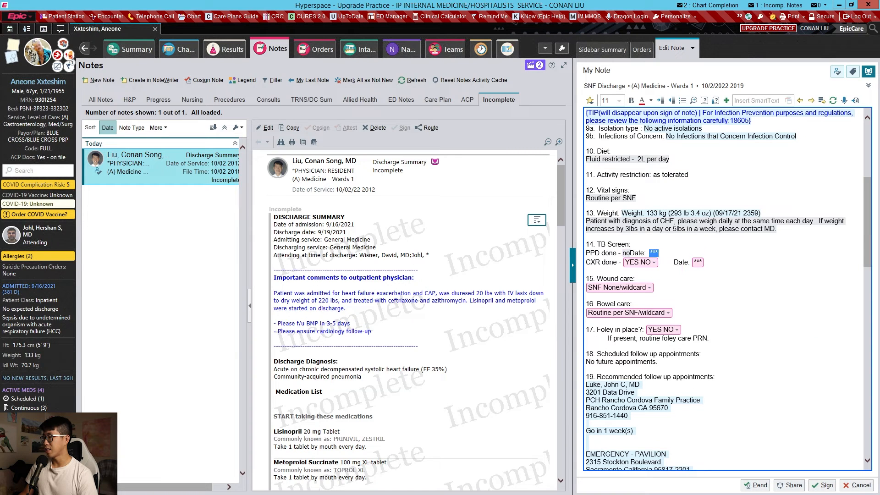
pyautogui.press('BackSpace')
pyautogui.press('F2')
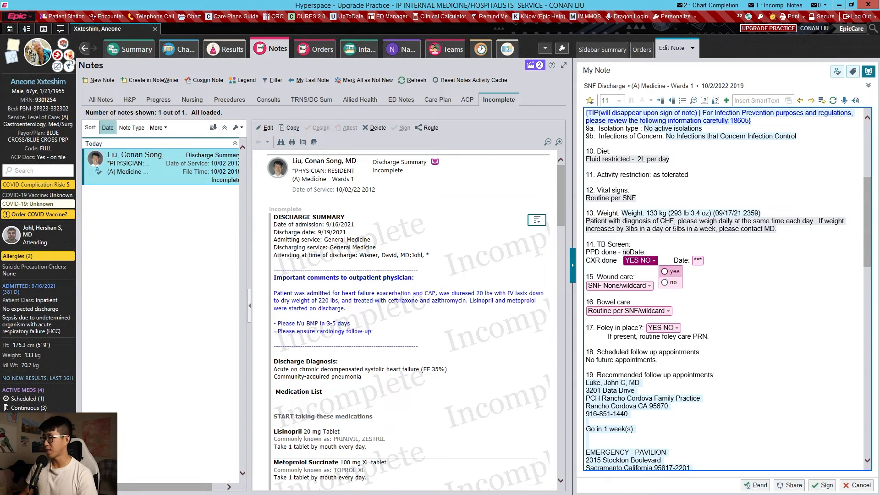
pyautogui.click(672, 272)
pyautogui.write('9/16/21')
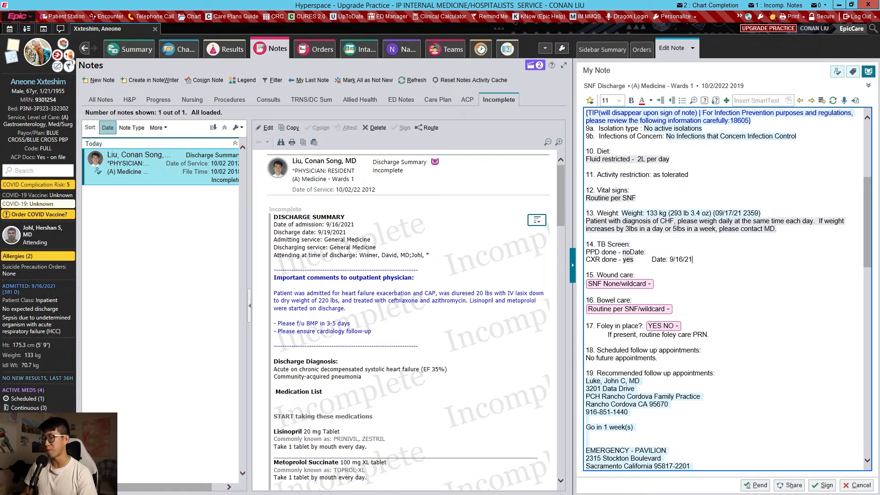
# - Set wound care to None and bowel care to Routine per SNF
pyautogui.press('F2')
pyautogui.click(673, 296)
pyautogui.press('F2')
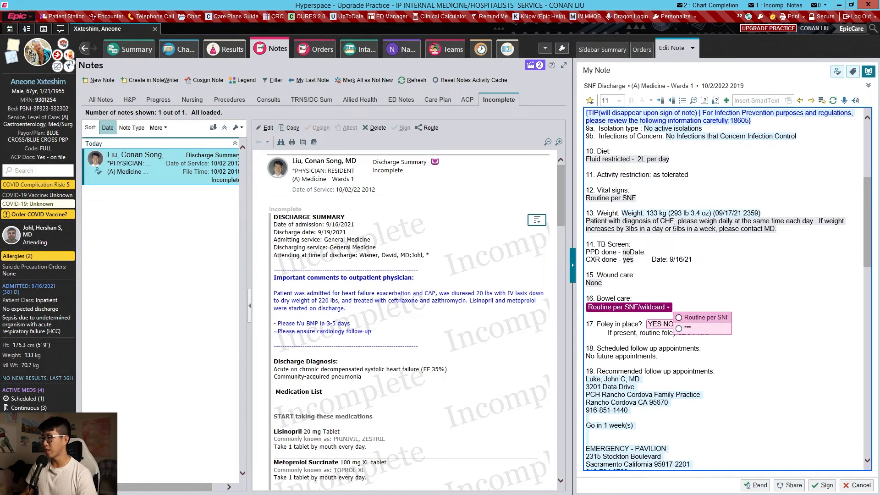
pyautogui.click(688, 318)
# - Answer no for Foley in place and remove the placeholder beside Other under the recommended follow-up appointments
pyautogui.press('F2')
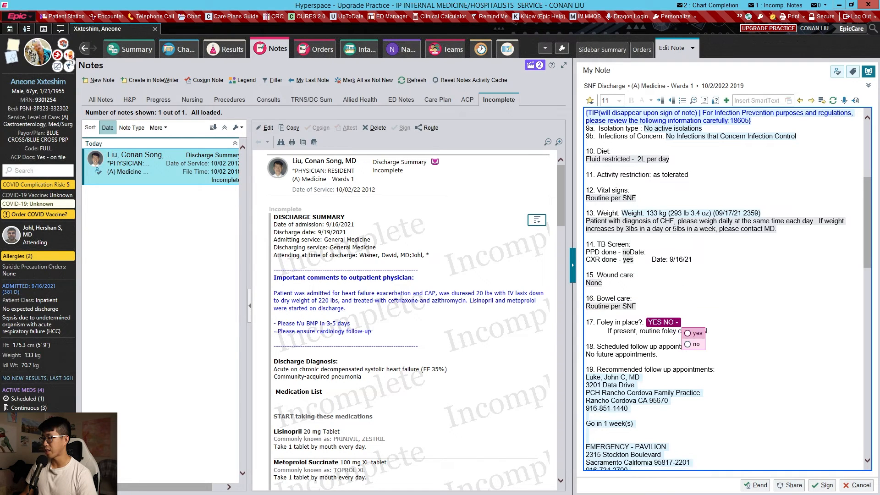
pyautogui.click(695, 345)
pyautogui.press('F2')
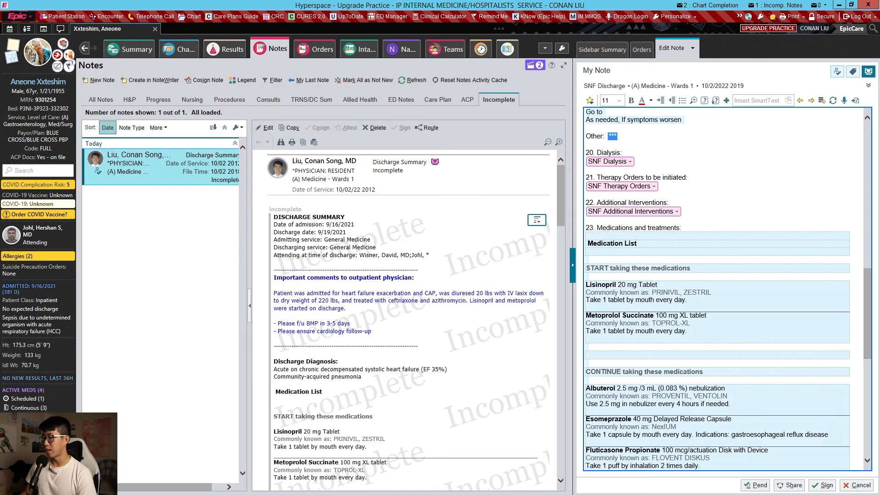
pyautogui.press('Delete')
# - Set dialysis to No and choose Physical Therapy as the therapy order to initiate
pyautogui.press('F2')
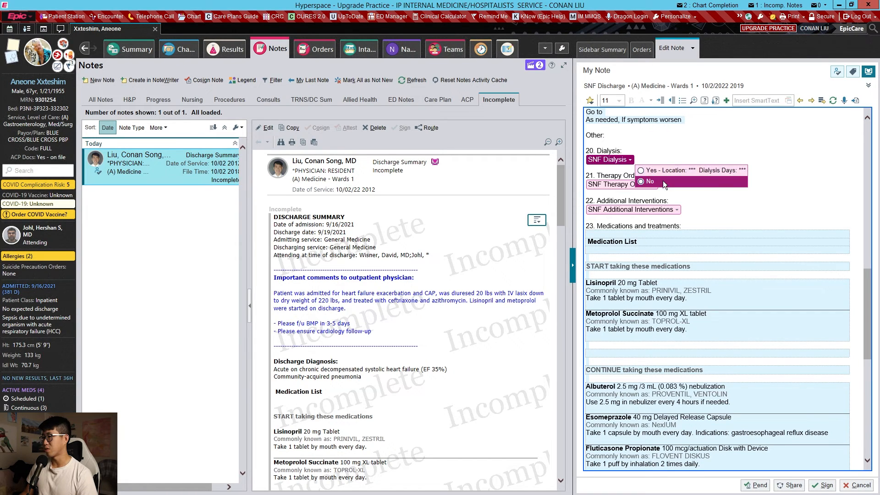
pyautogui.click(663, 180)
pyautogui.press('F2')
pyautogui.click(683, 194)
# - Add laboratory tests "BMP/CBC in 5 days" under Additional Interventions, with results forwarded to the follow-up physician by name
pyautogui.press('F2')
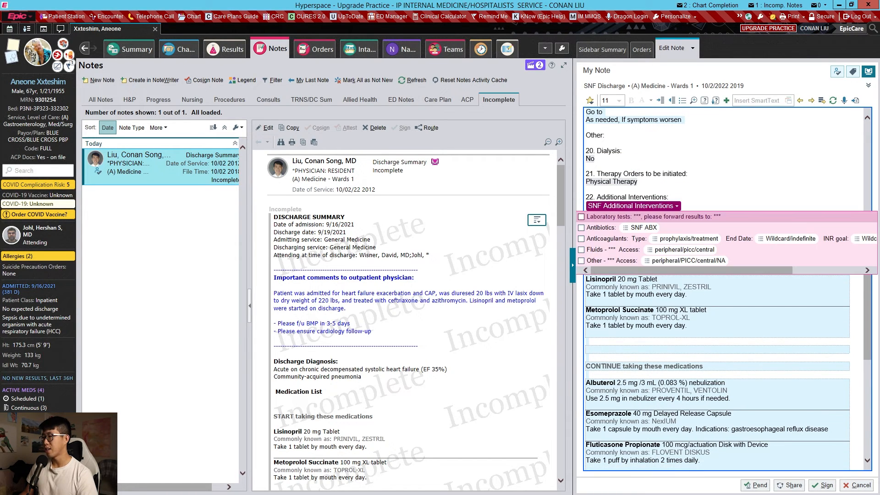
pyautogui.click(670, 217)
pyautogui.press('F2')
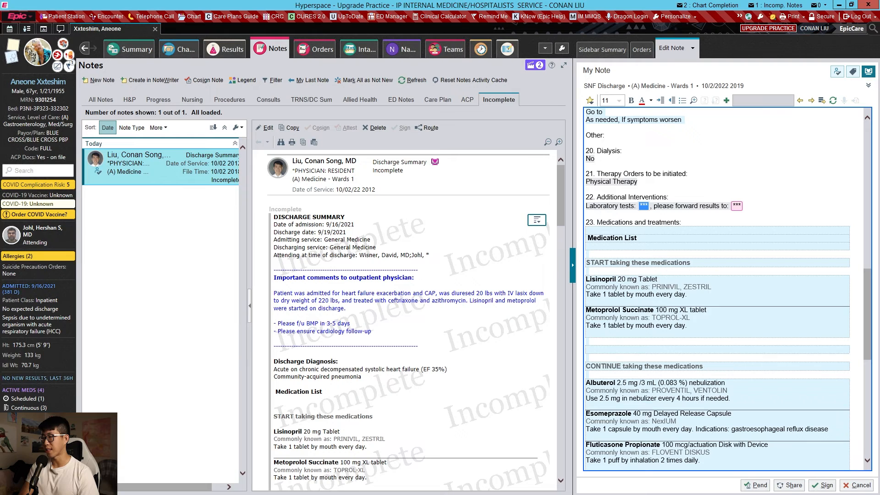
pyautogui.write('BMP/')
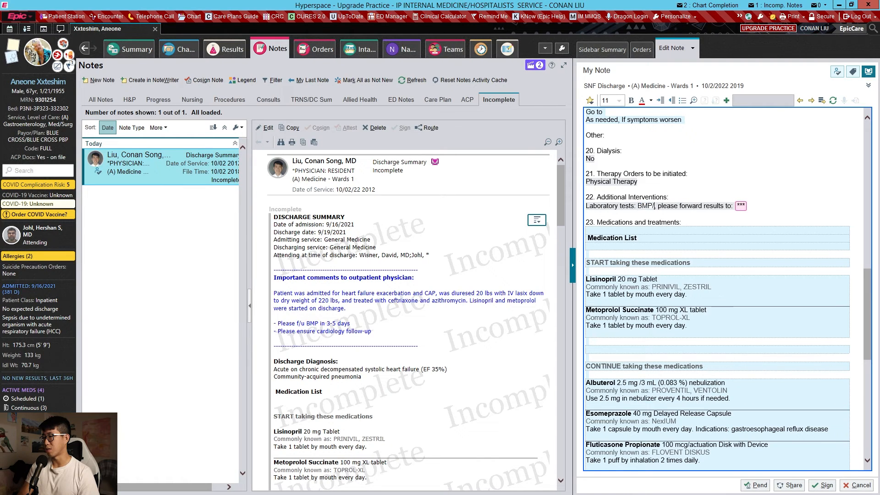
pyautogui.write('CBC in 5 ')
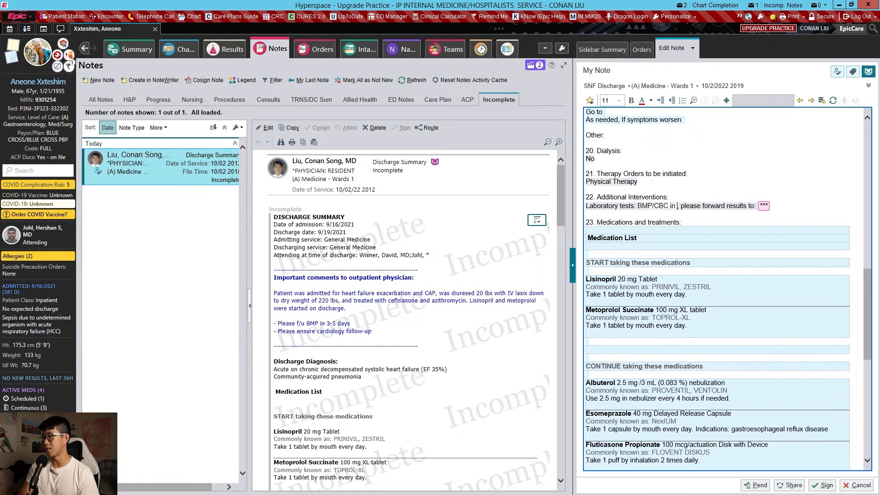
pyautogui.write('days')
pyautogui.press('F2')
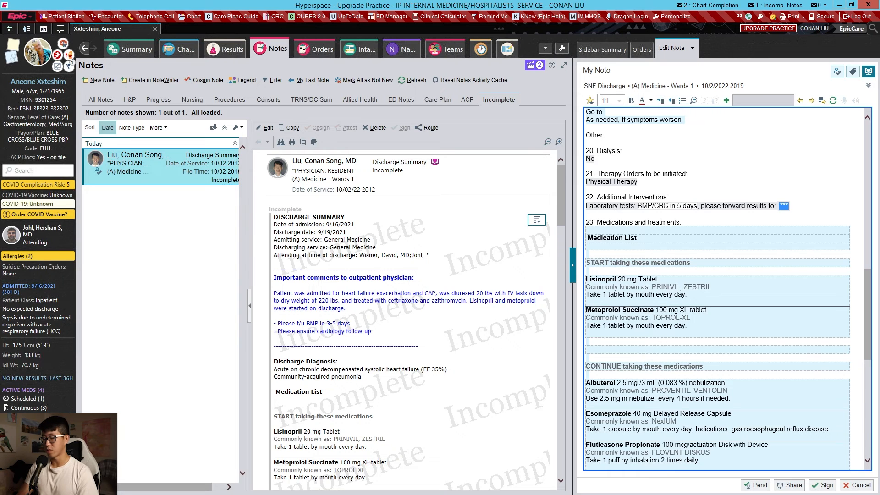
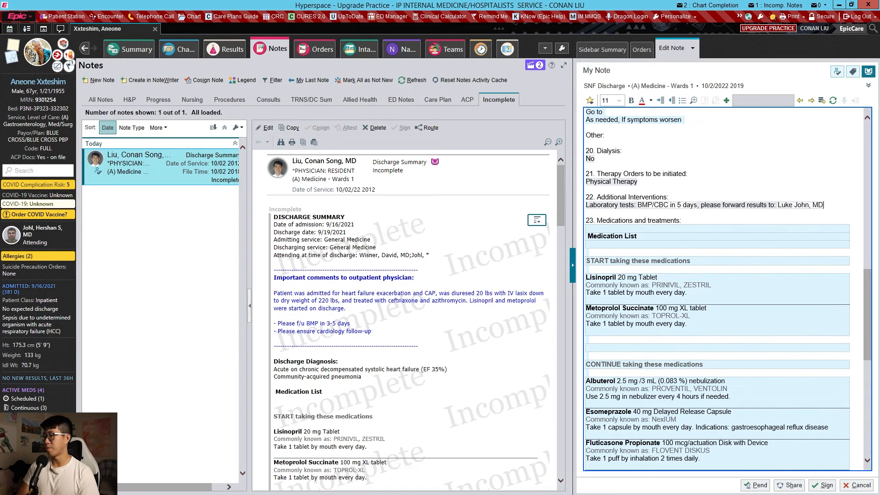
pyautogui.scroll(-5, 681, 193)
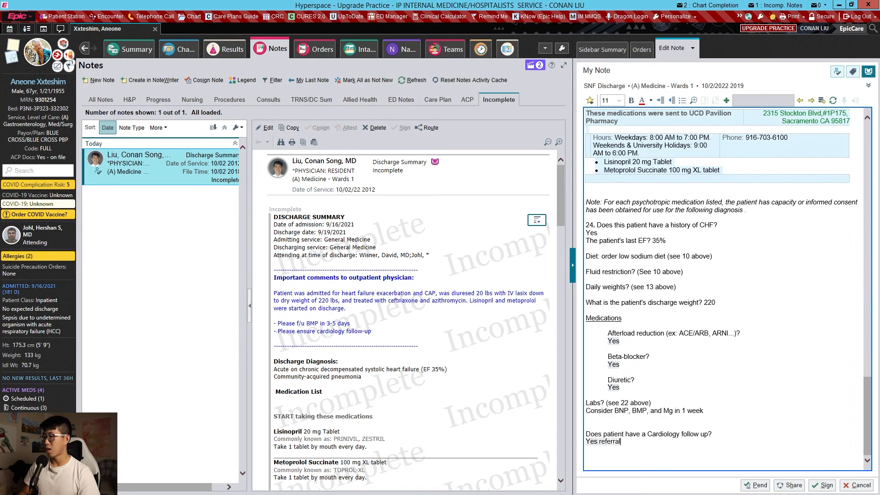
# - Sign the completed SNF Discharge note
pyautogui.click(823, 485)
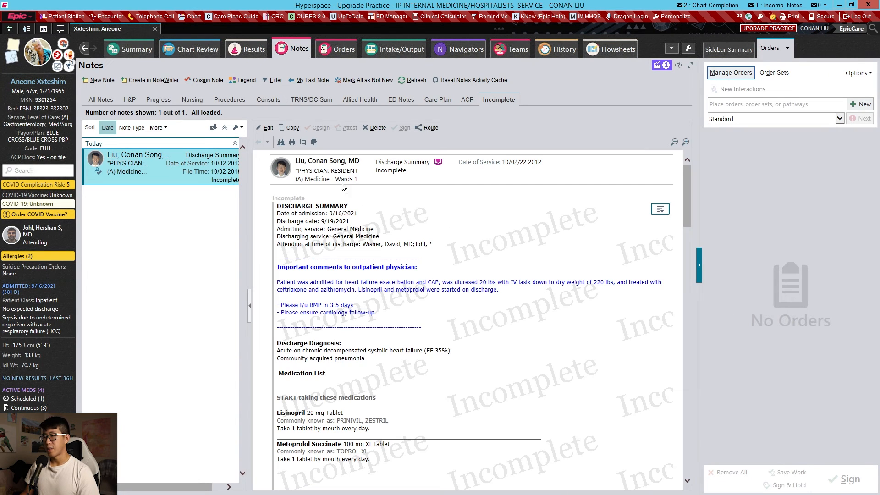
# - Reopen the incomplete Discharge Summary for editing, remove the placeholder under MICRO, and sign the note
pyautogui.click(271, 131)
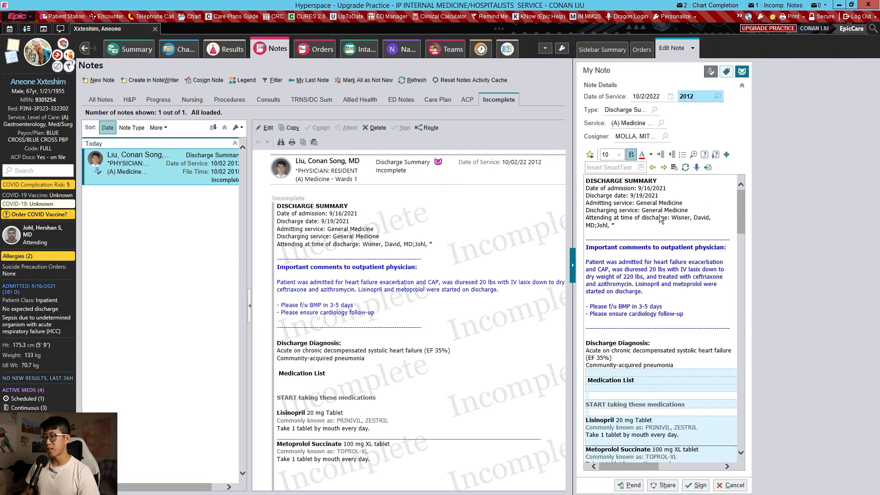
pyautogui.press('F2')
pyautogui.press('Delete')
pyautogui.press('F2')
pyautogui.press('Delete')
pyautogui.press('F2')
pyautogui.press('Delete')
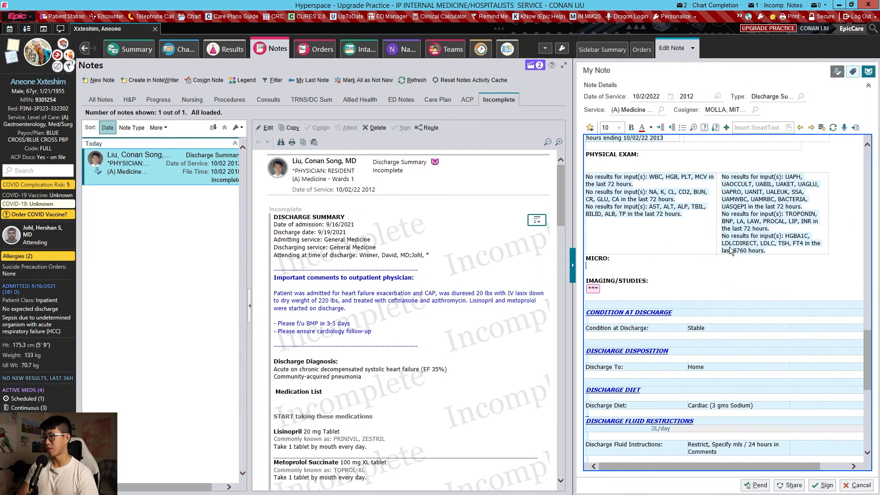
pyautogui.click(824, 484)
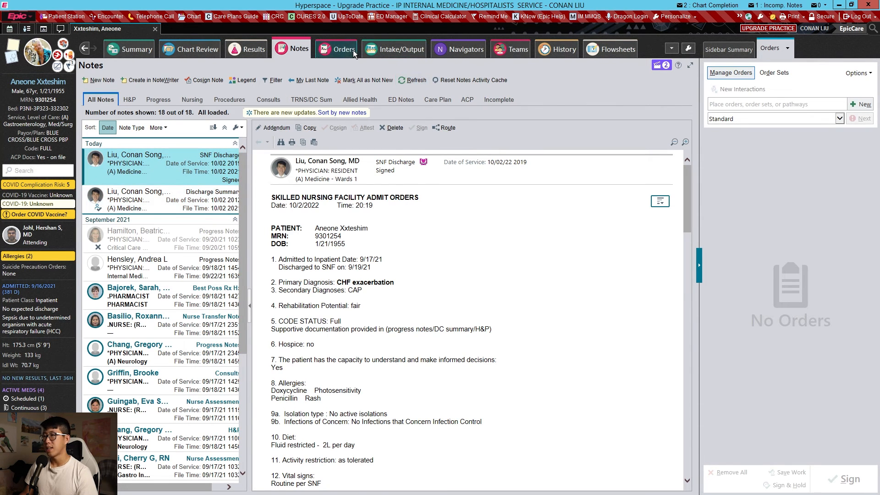
# - Open Review Orders for Discharge in the discharge medication reconciliation
pyautogui.click(460, 50)
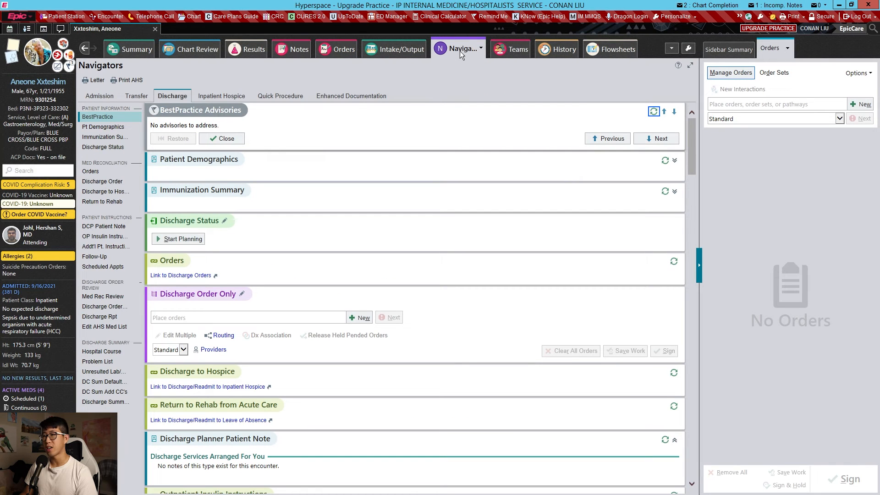
pyautogui.click(108, 171)
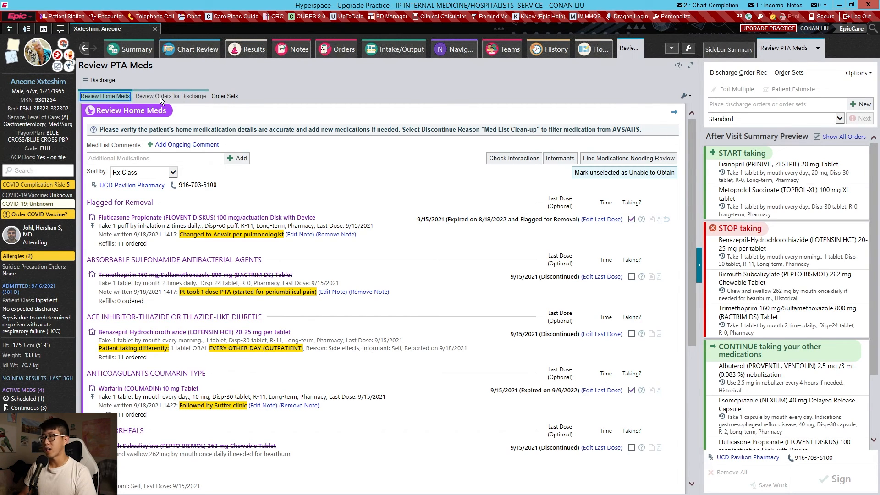
pyautogui.click(161, 97)
# - Change the class of the new Lisinopril 20 mg Tablet discharge order to Historical and accept the edit
pyautogui.scroll(-5, 333, 193)
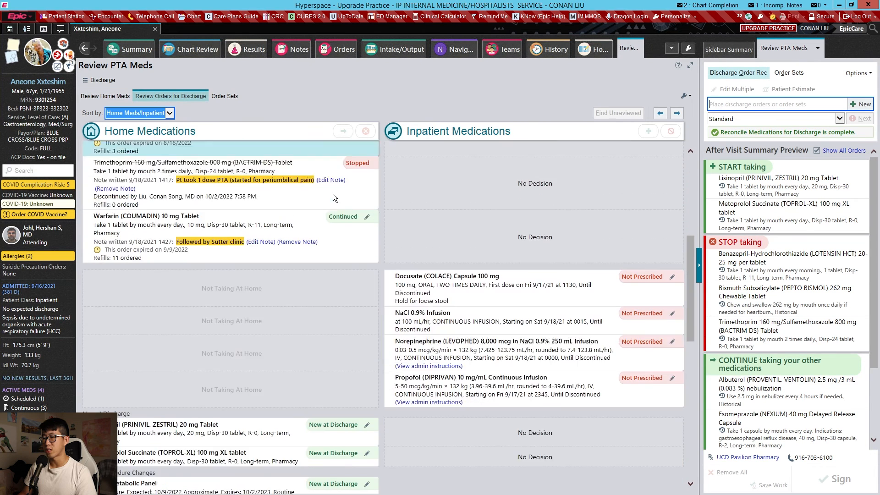
pyautogui.scroll(-3, 330, 239)
pyautogui.click(367, 326)
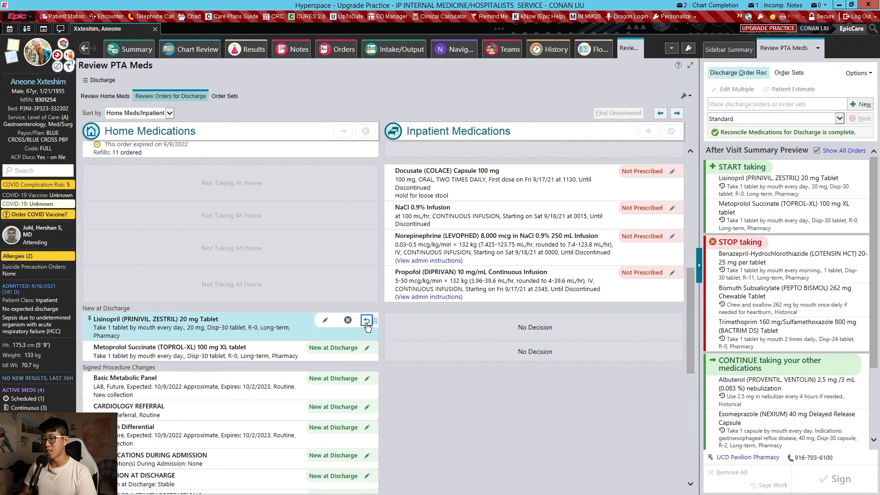
pyautogui.click(325, 320)
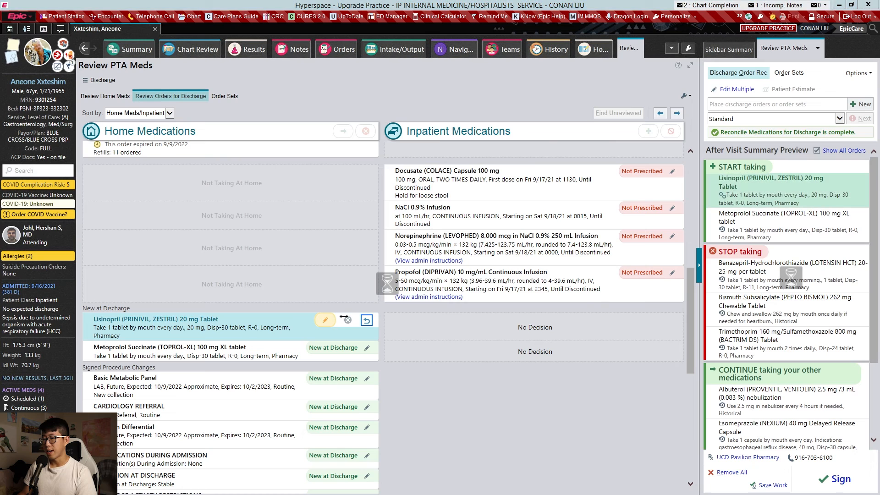
pyautogui.scroll(-1, 440, 329)
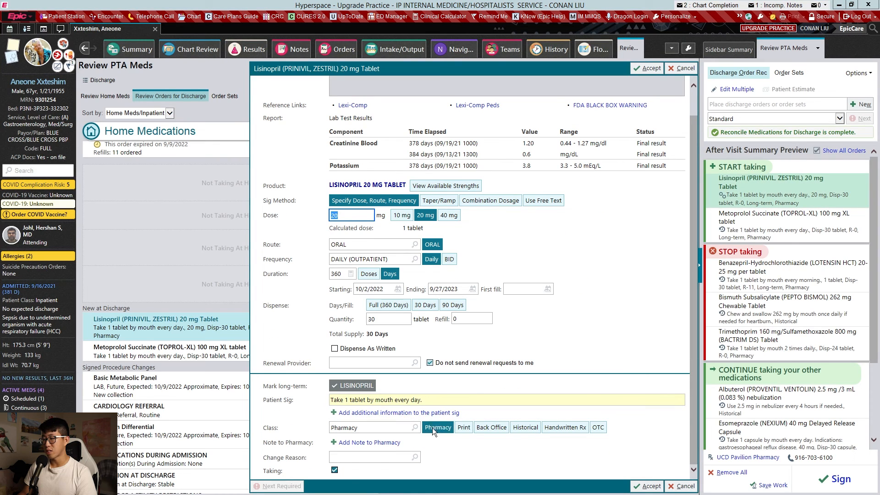
pyautogui.click(526, 429)
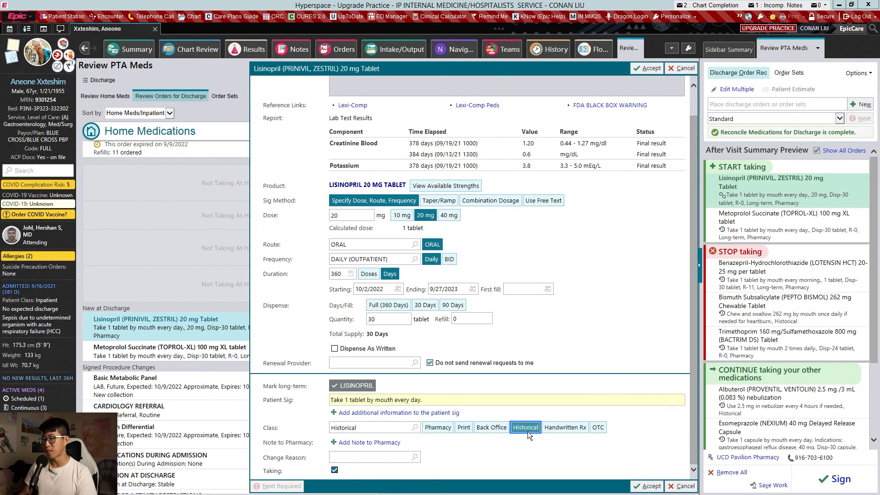
pyautogui.hotkey('alt', 'a')
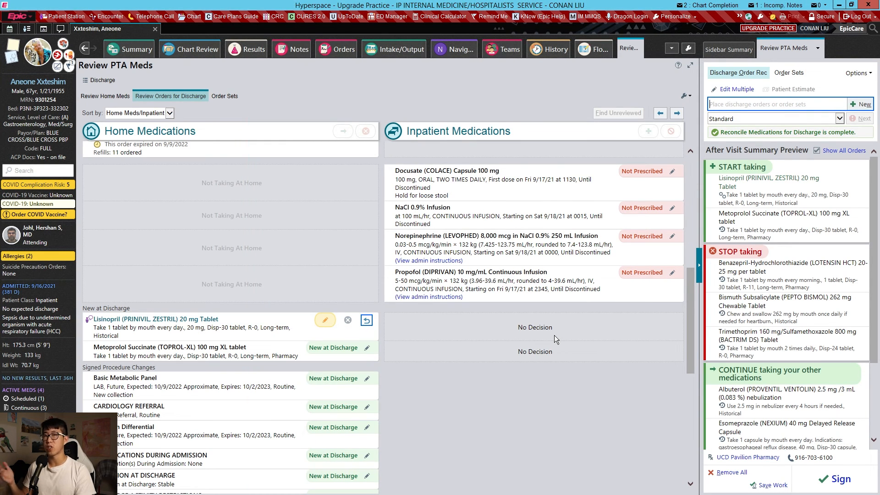
# - Change the class of the new Metoprolol Succinate 100 mg XL tablet discharge order to Historical and accept the edit
pyautogui.click(365, 347)
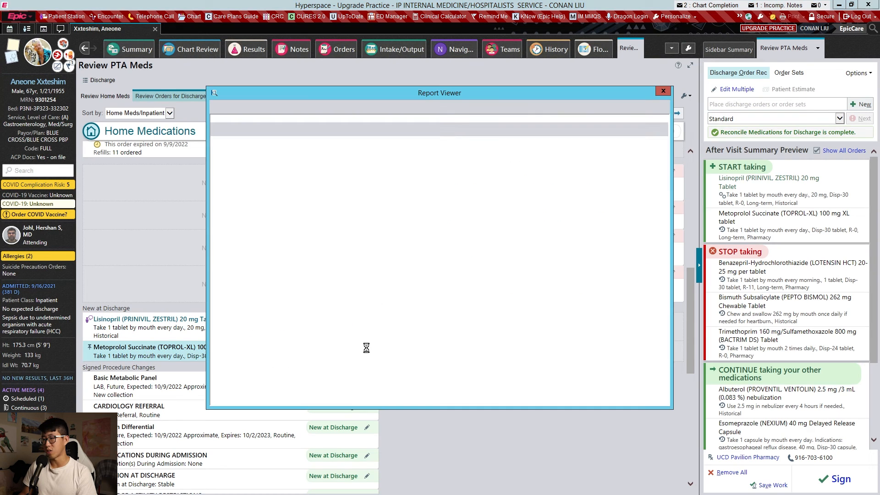
pyautogui.click(663, 91)
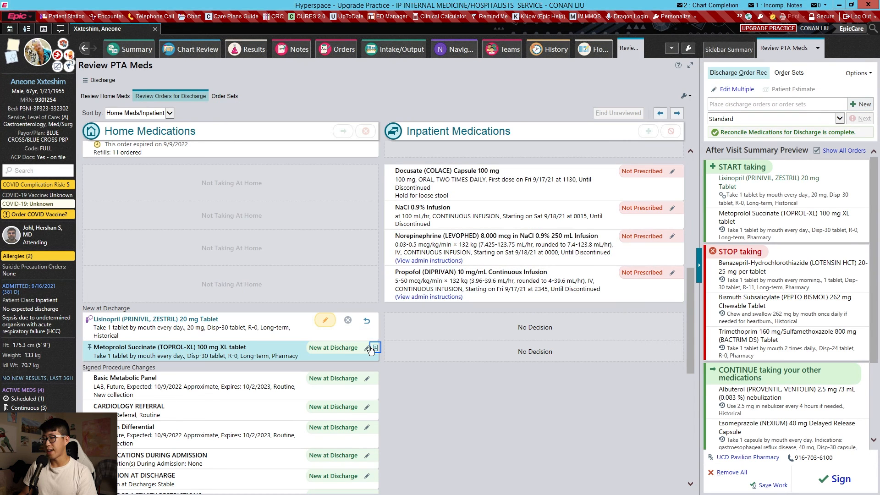
pyautogui.click(325, 349)
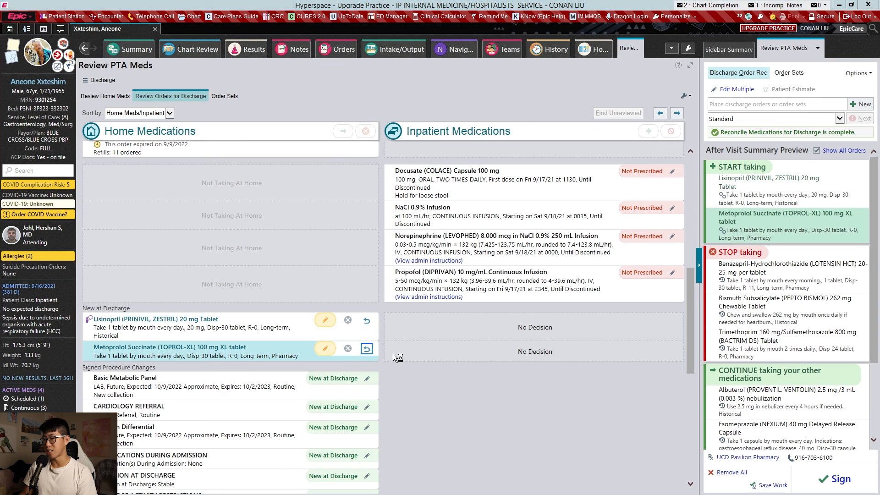
pyautogui.click(526, 419)
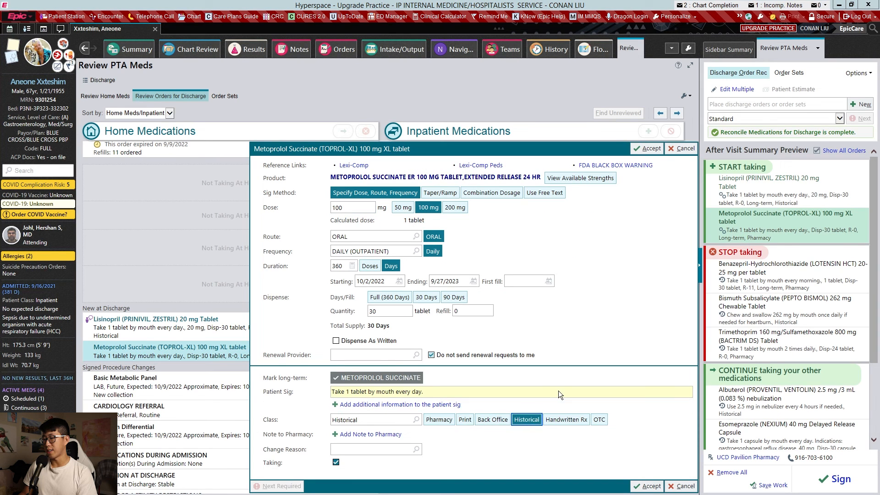
pyautogui.press('Return')
# - Sign the modified discharge medication orders with the listed providers and acknowledge the Med List Changed notice
pyautogui.click(822, 474)
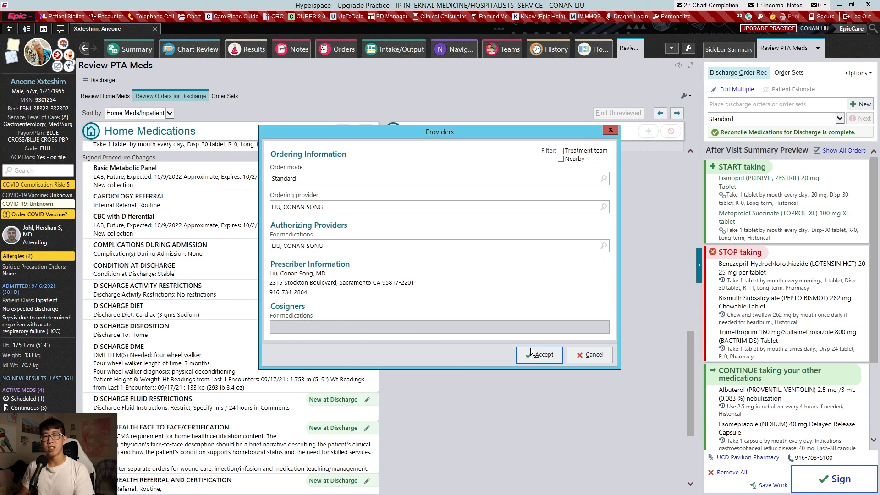
pyautogui.click(530, 351)
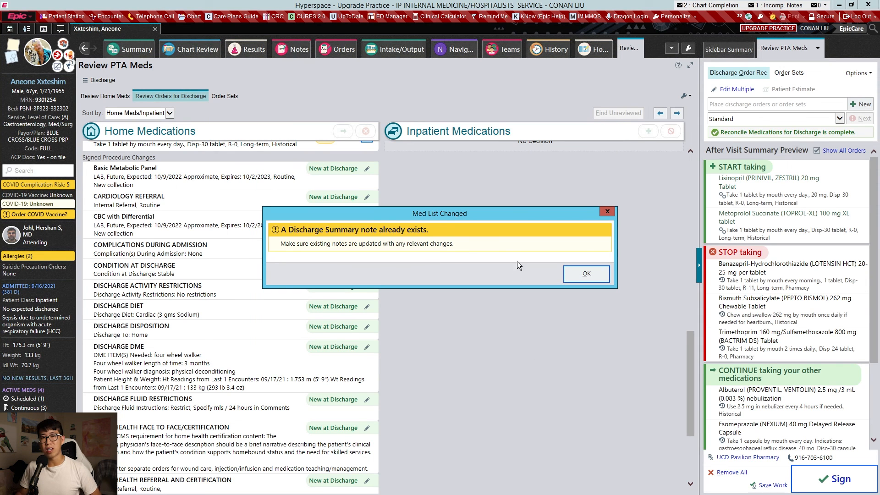
pyautogui.click(568, 274)
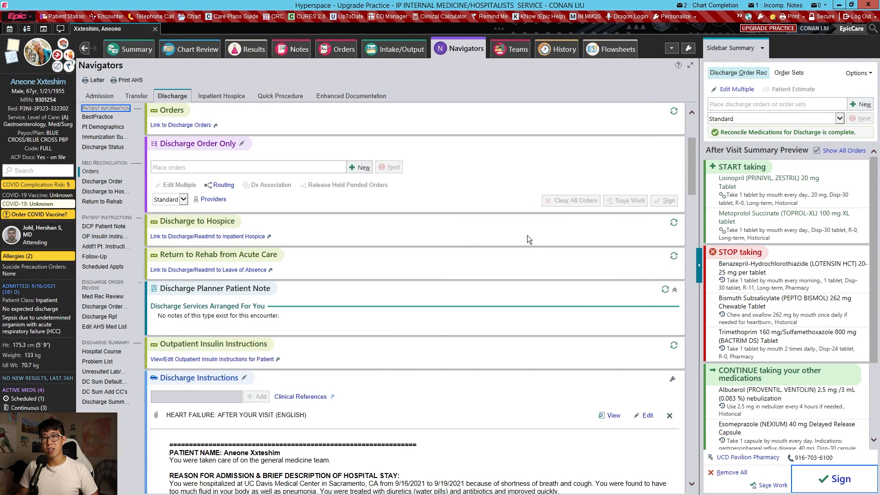